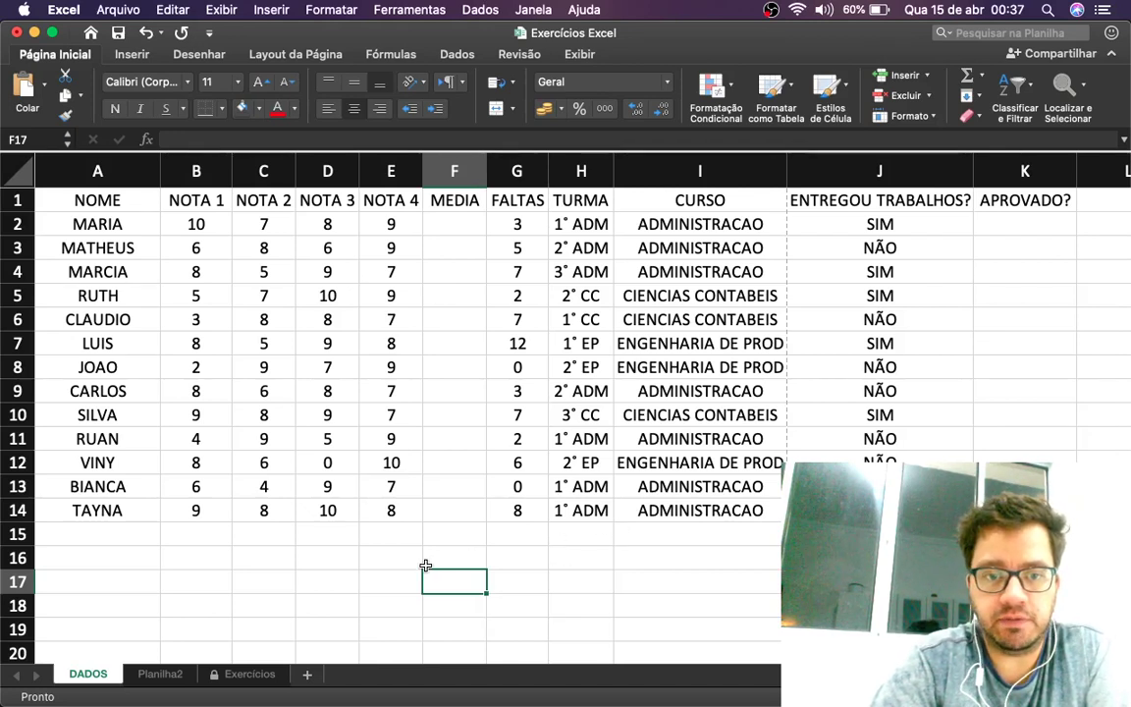
Type a note below the table in row 16 explaining CONT.SE takes 'PRIMEIRO O INTERVALO'
{"action": "left_click", "coordinate": [459, 554]}
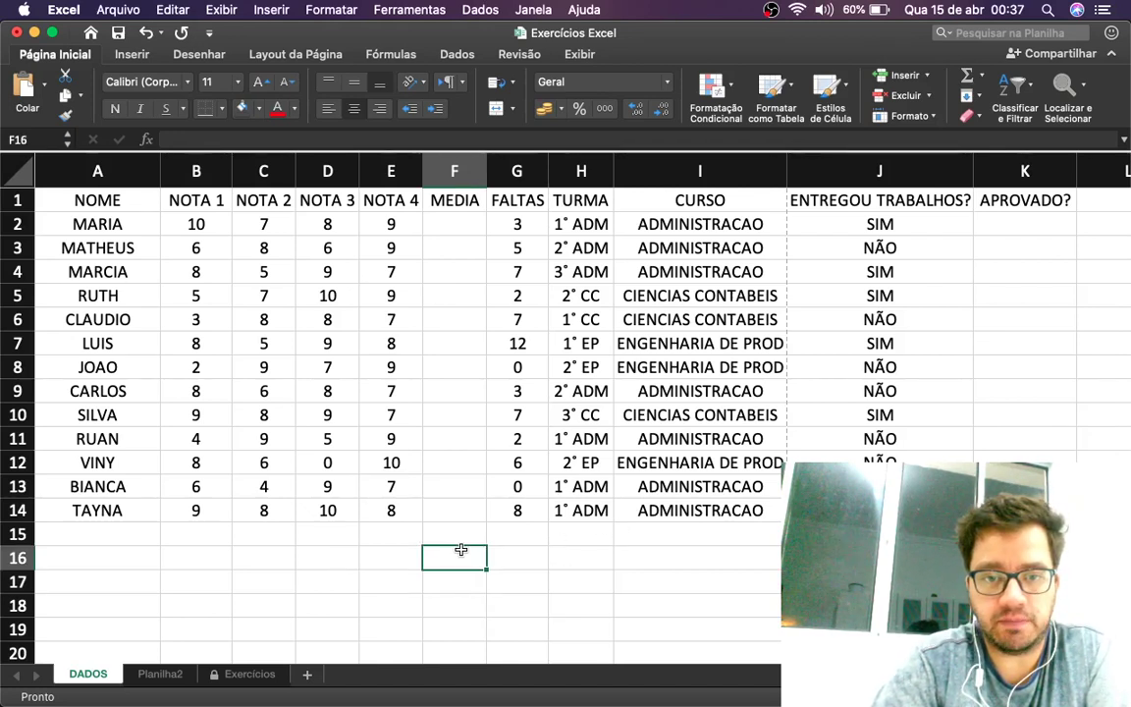
{"action": "left_click", "coordinate": [392, 560]}
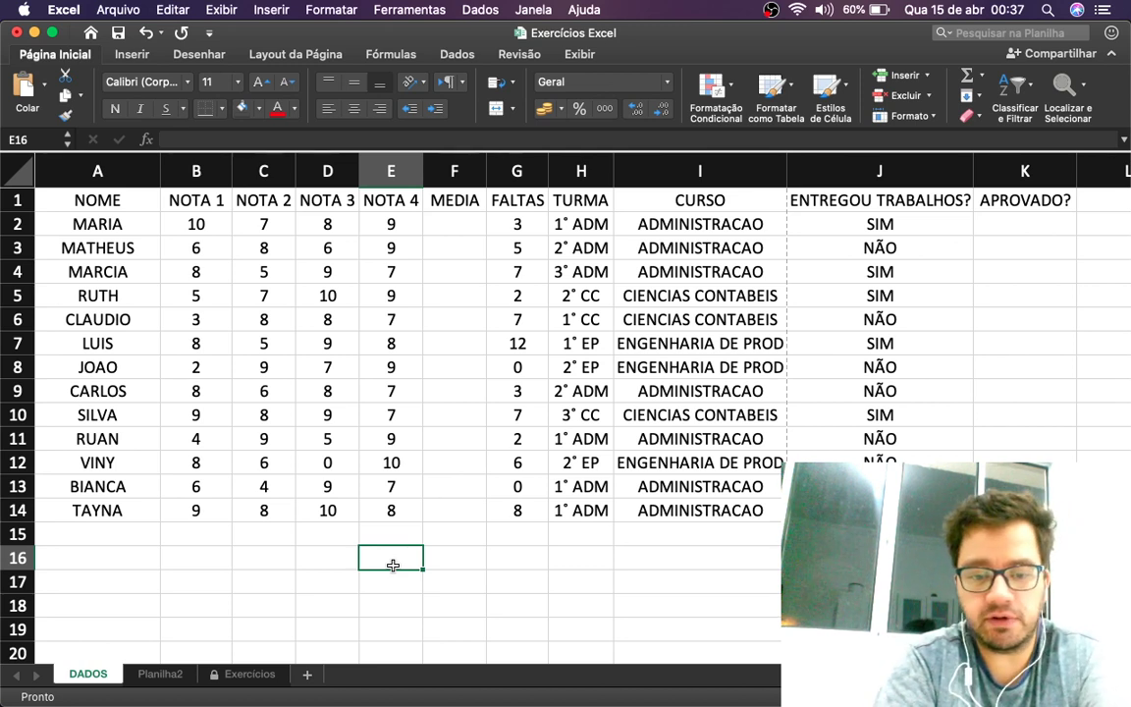
{"action": "type", "text": "CONT.SE"}
{"action": "key", "text": "Tab"}
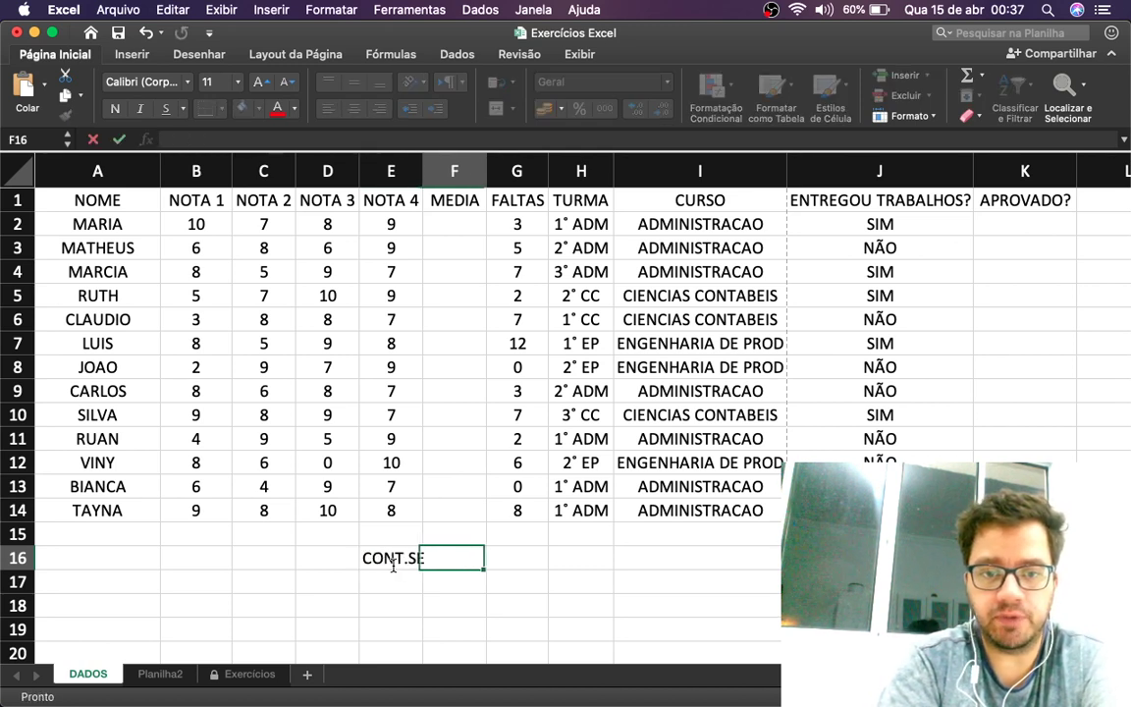
{"action": "key", "text": "Tab"}
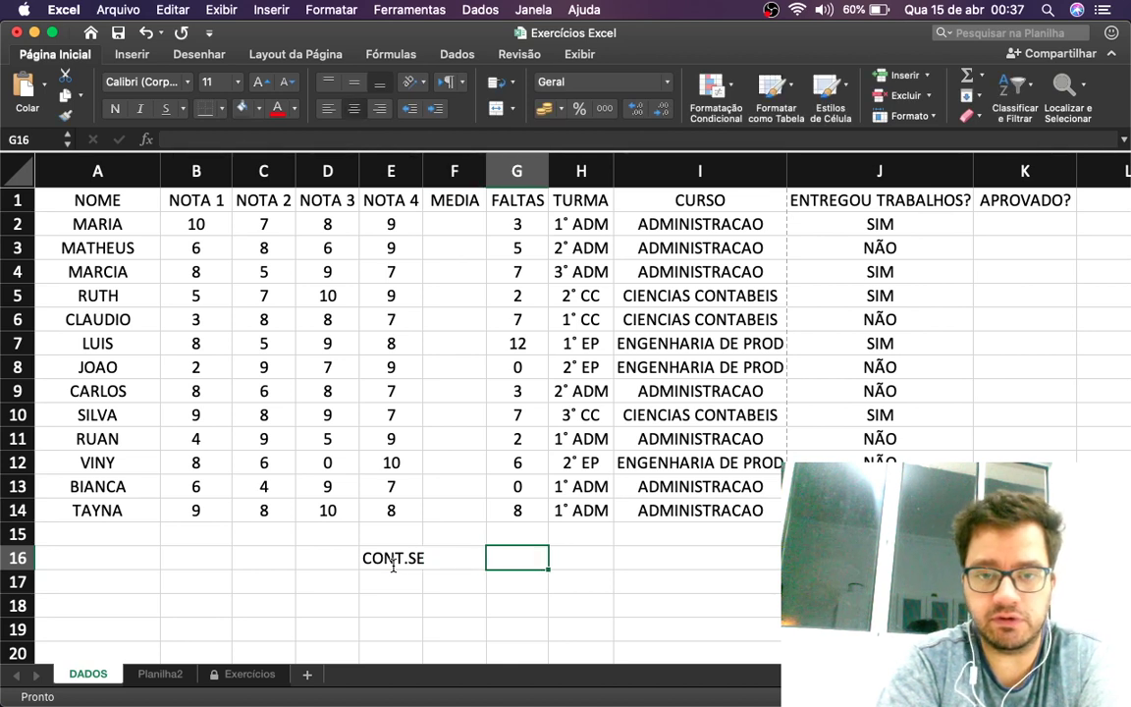
{"action": "type", "text": "PRIMEIRO O"}
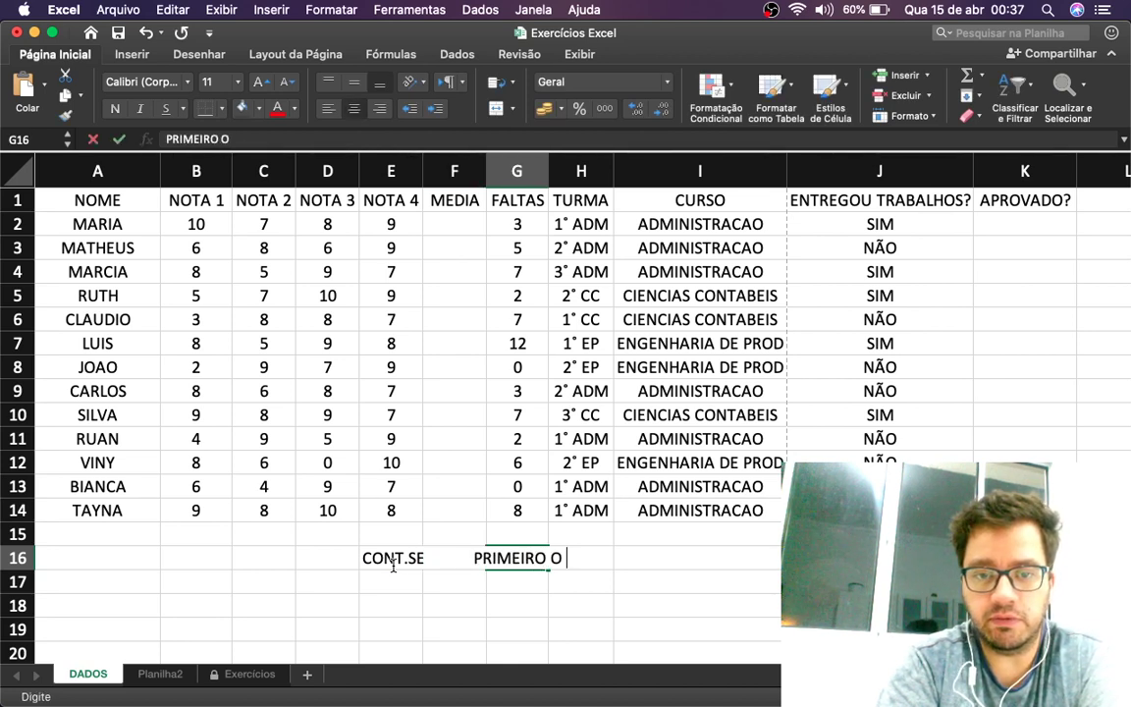
{"action": "type", "text": " INTERVALO"}
Add the row 17 note 'O QUE SE PROCURA DENTRO DESTE INTERVALO' beneath it
{"action": "left_click", "coordinate": [393, 572]}
{"action": "type", "text": "D"}
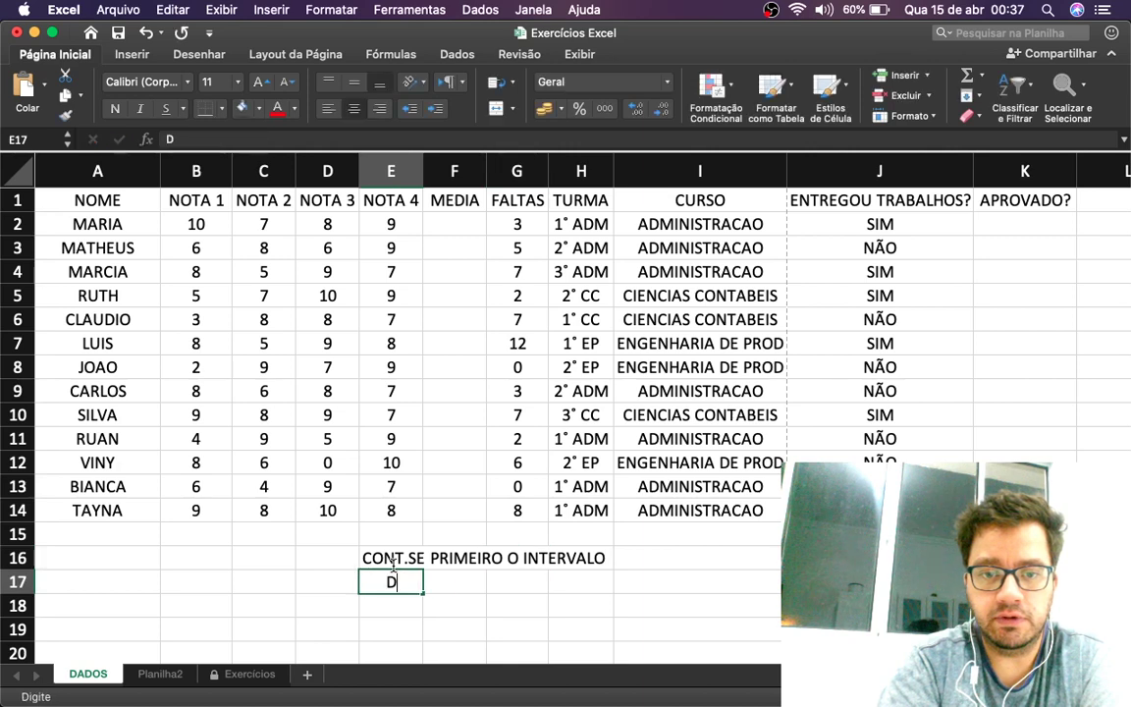
{"action": "key", "text": "BackSpace"}
{"action": "key", "text": "Right"}
{"action": "type", "text": "O QU"}
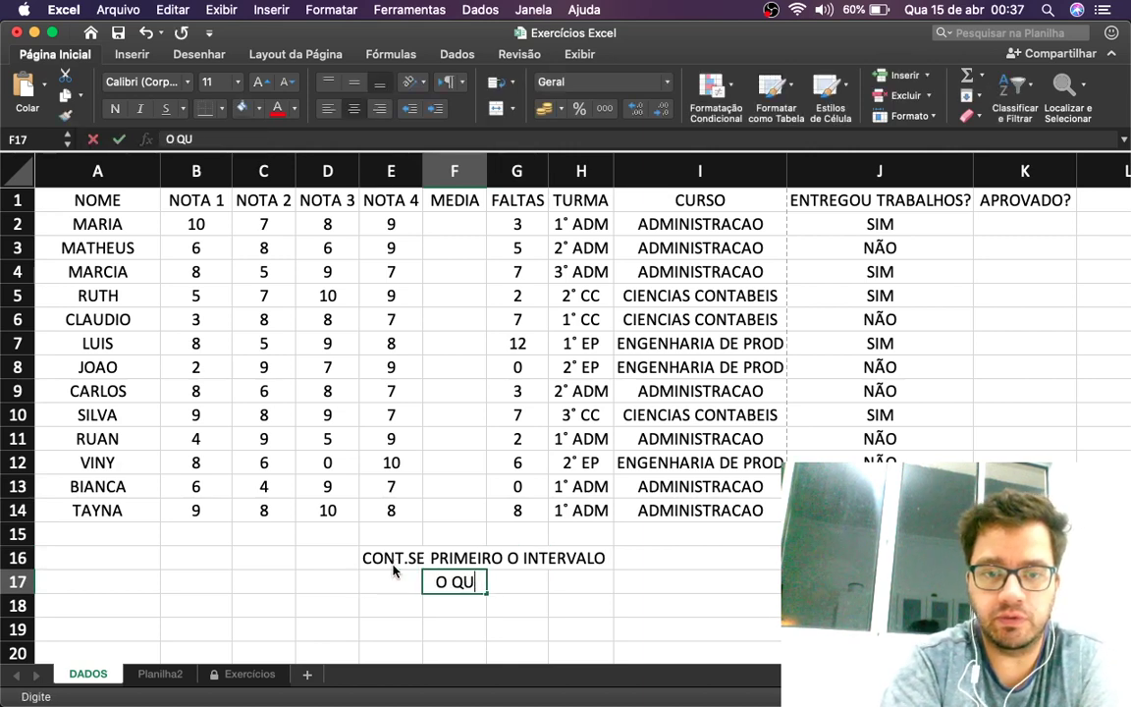
{"action": "type", "text": "E SE PROCURA D"}
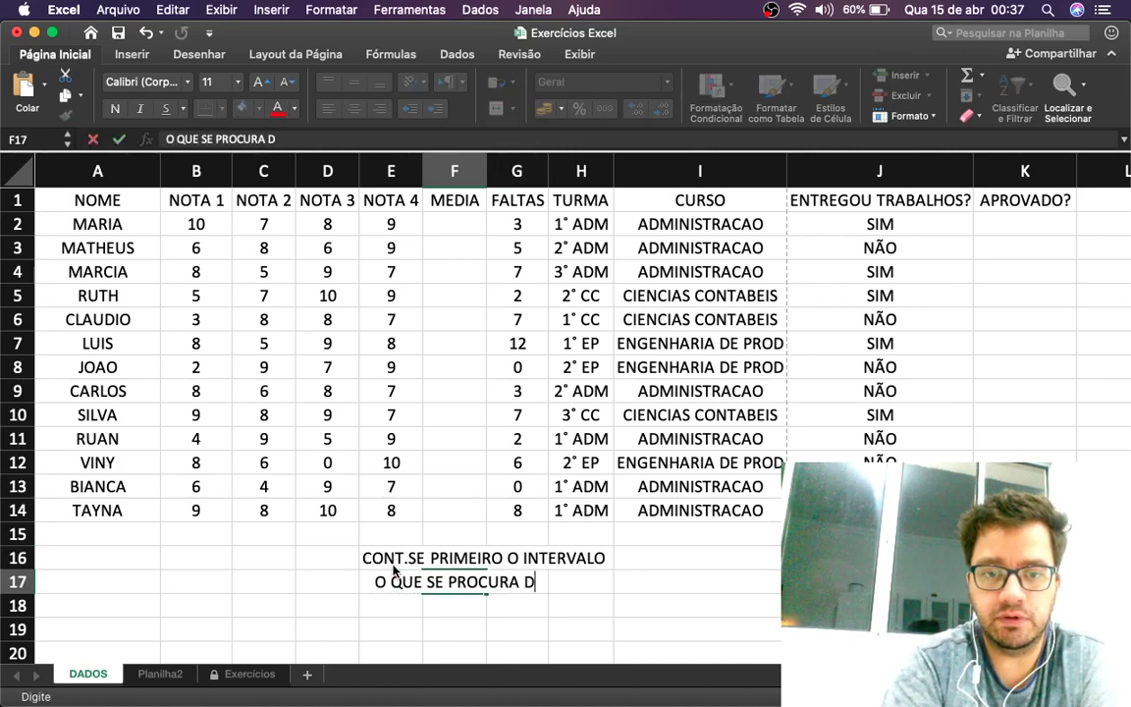
{"action": "type", "text": "ENTRO DESTE I"}
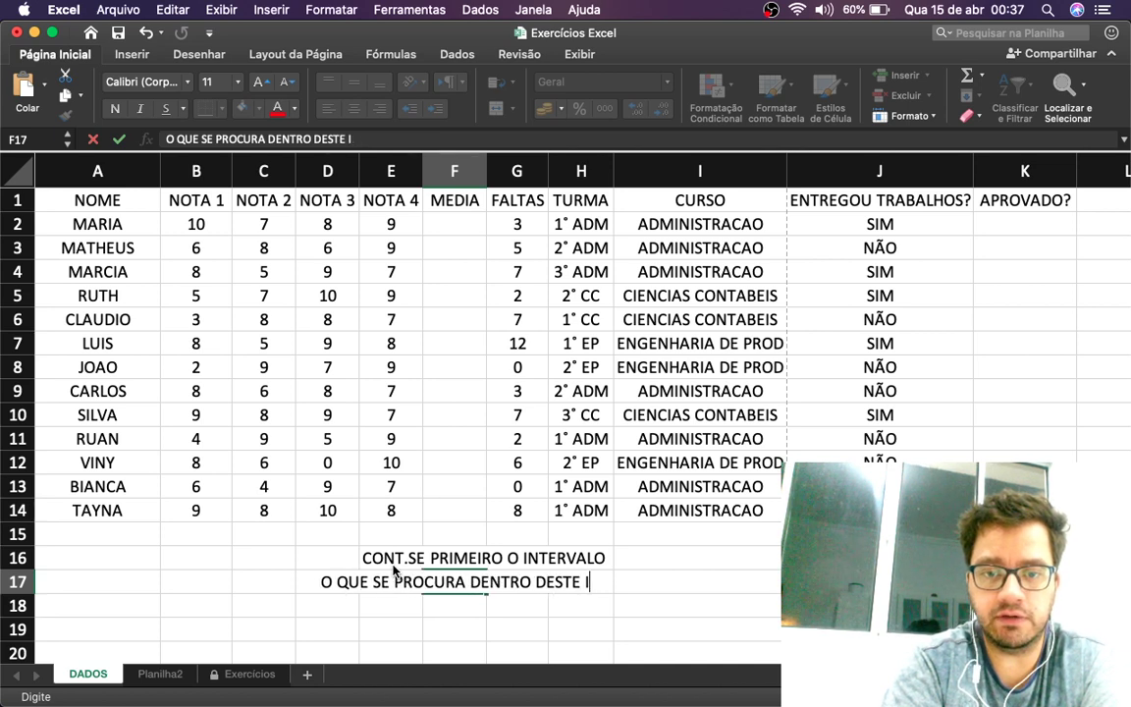
{"action": "type", "text": "NTERVALO"}
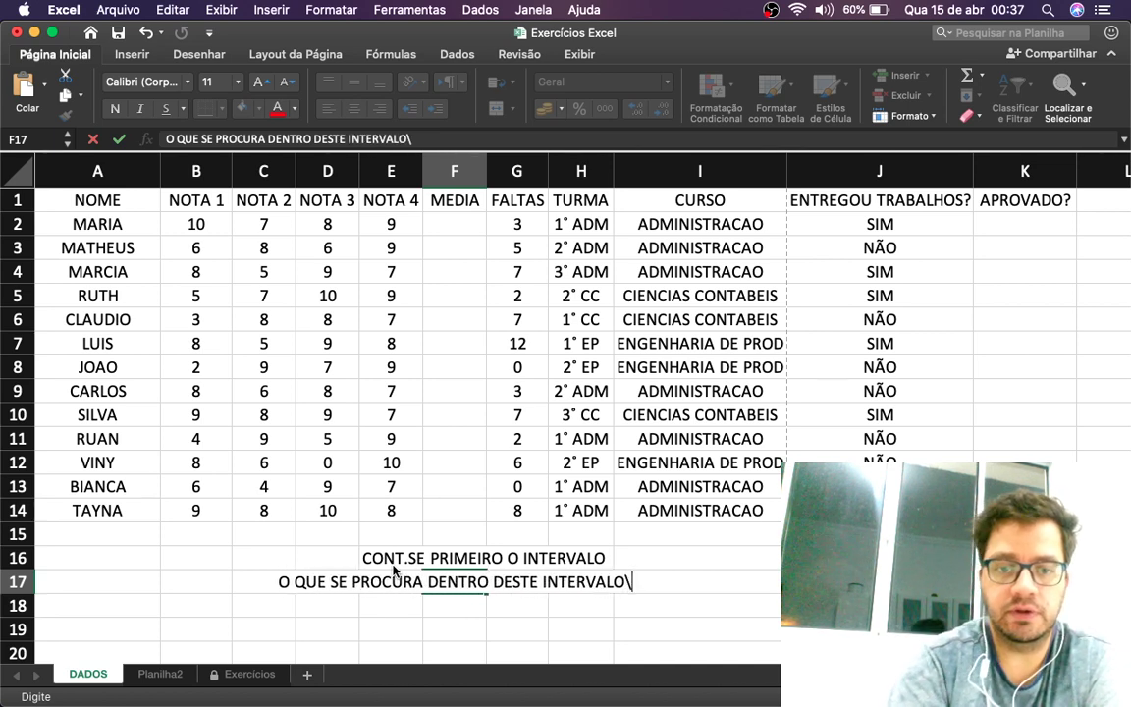
{"action": "key", "text": "Return"}
{"action": "left_click_drag", "start_coordinate": [408, 561], "coordinate": [632, 580]}
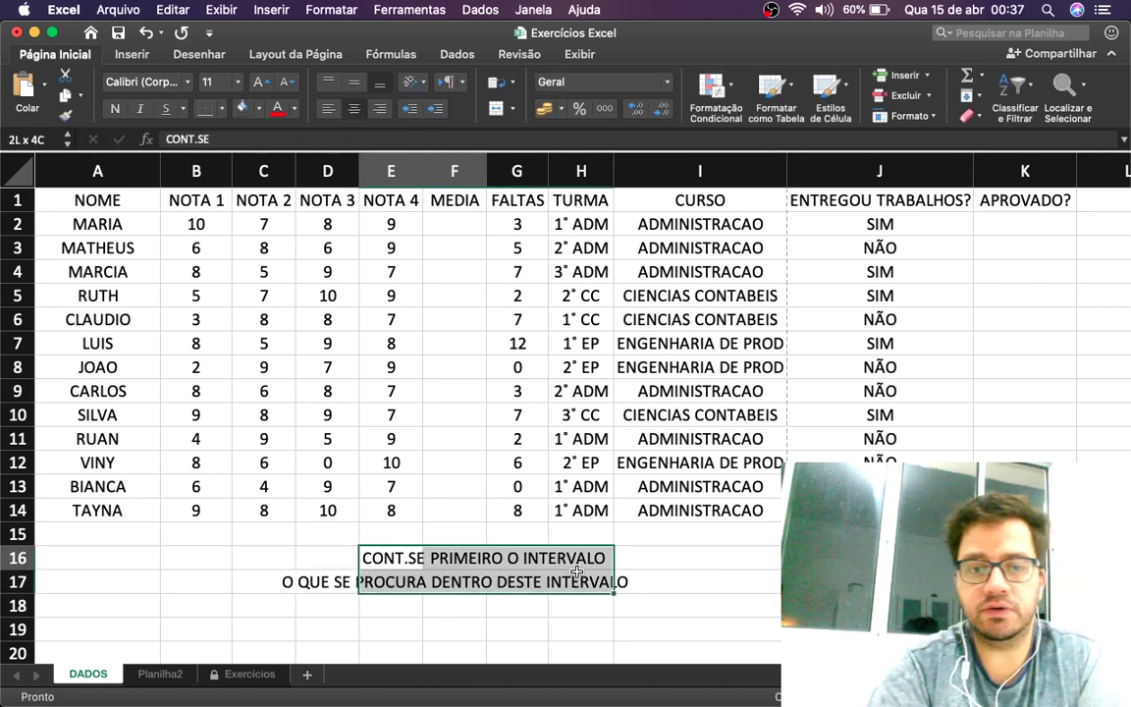
{"action": "left_click", "coordinate": [450, 586]}
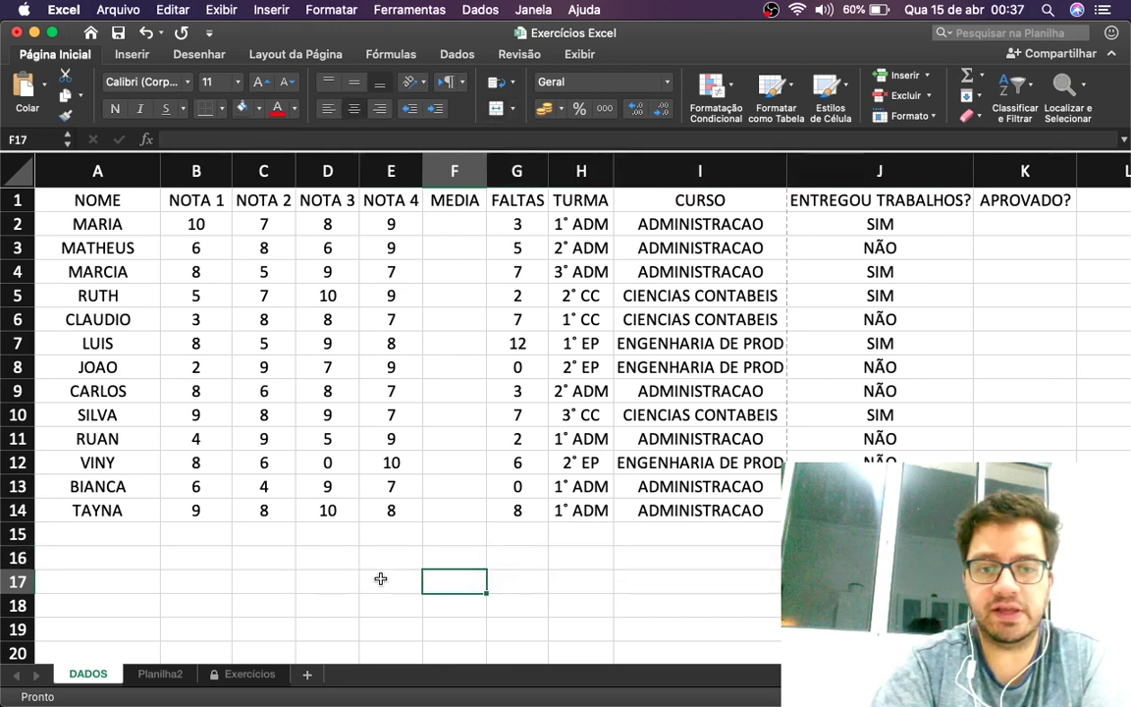
Write CONT.SES notes in D16 about several ranges and 'PROCURAR DENTRO DESTES'
{"action": "left_click", "coordinate": [379, 578]}
{"action": "key", "text": "Left"}
{"action": "key", "text": "Left"}
{"action": "key", "text": "Up"}
{"action": "left_click", "coordinate": [336, 556]}
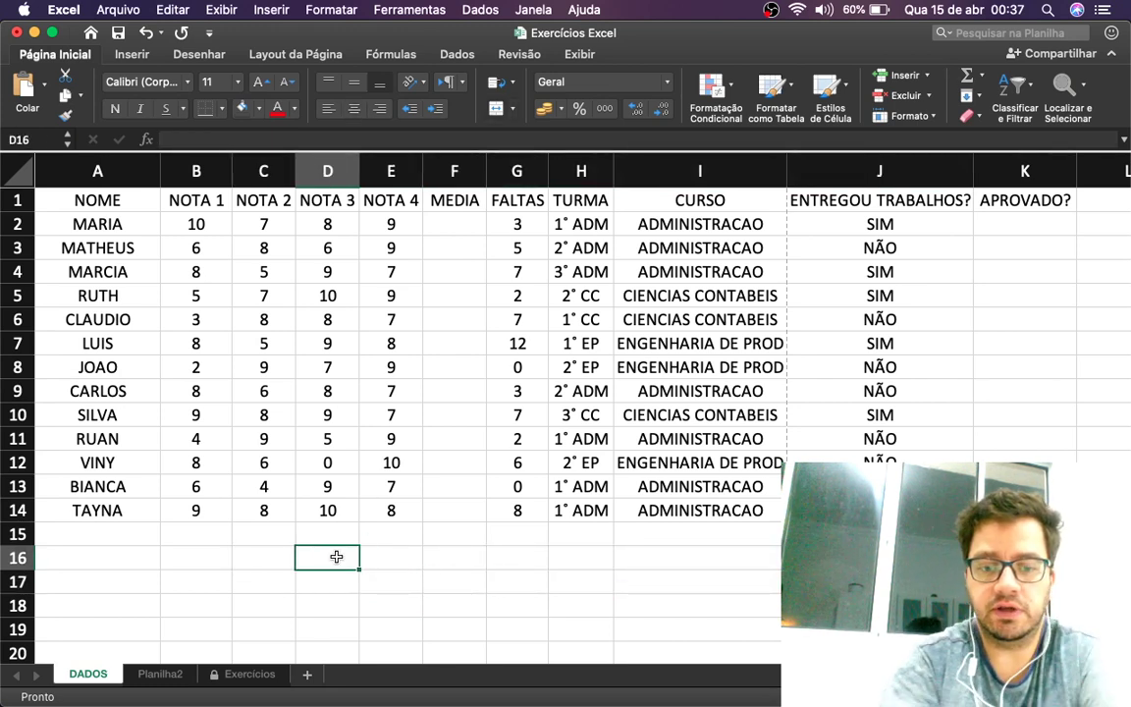
{"action": "type", "text": "CONT"}
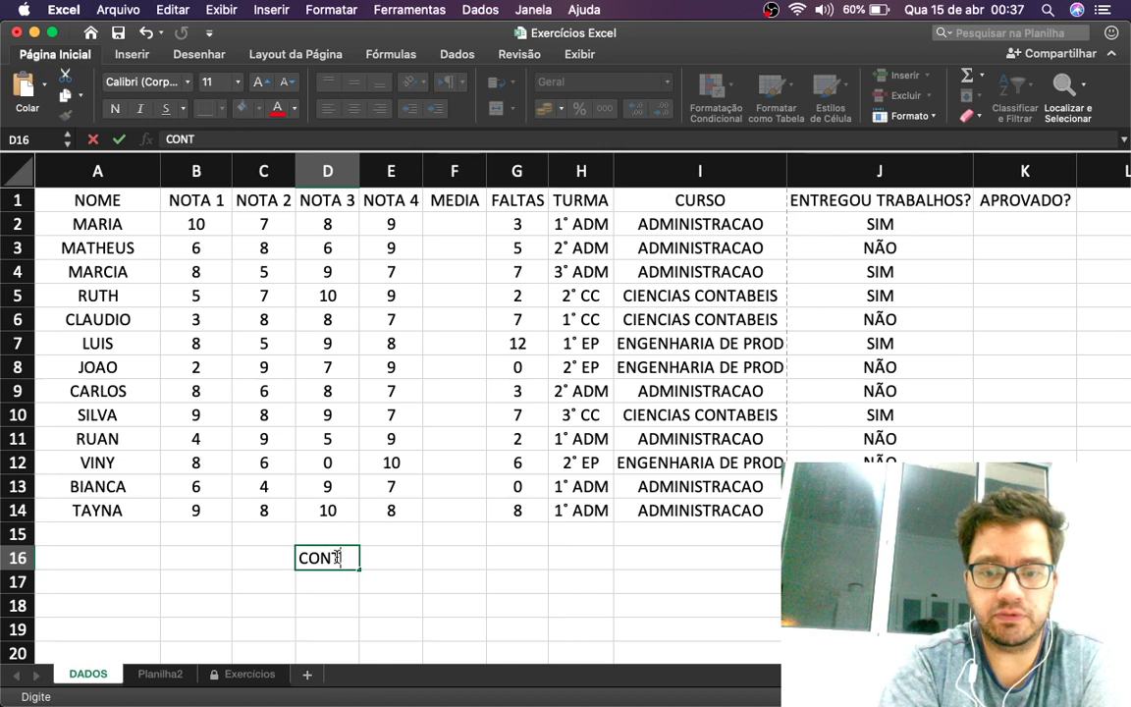
{"action": "type", "text": "R.SE"}
{"action": "key", "text": "Right"}
{"action": "key", "text": "Right"}
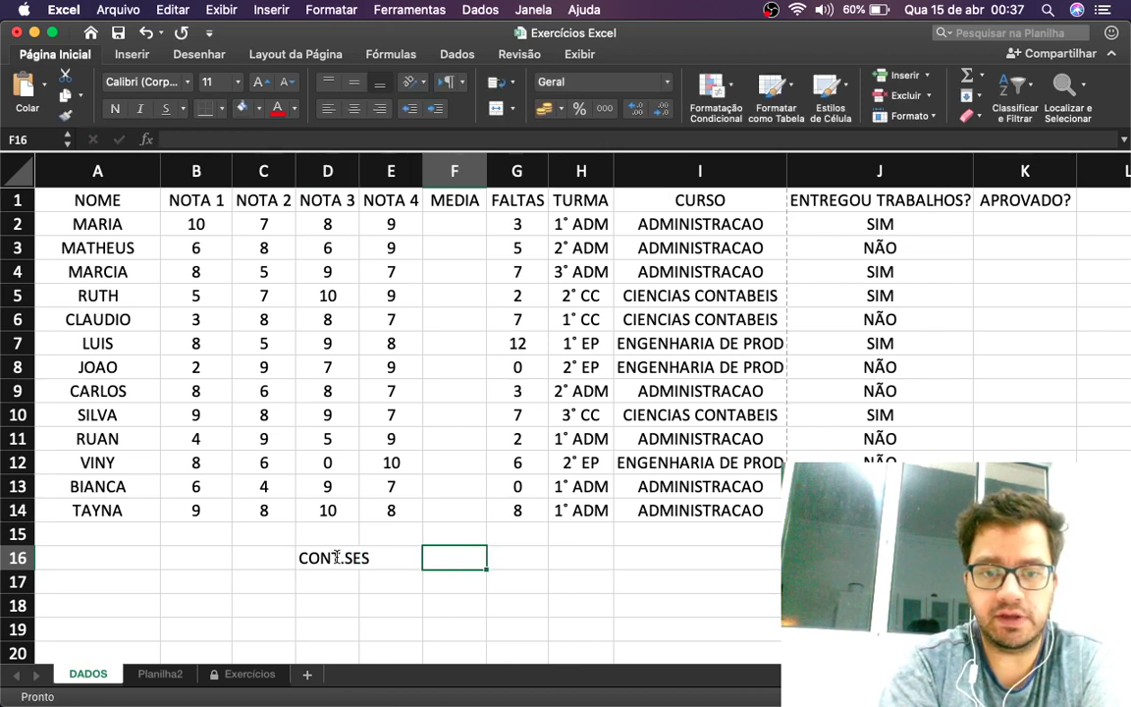
{"action": "type", "text": "ENTRO DE VA"}
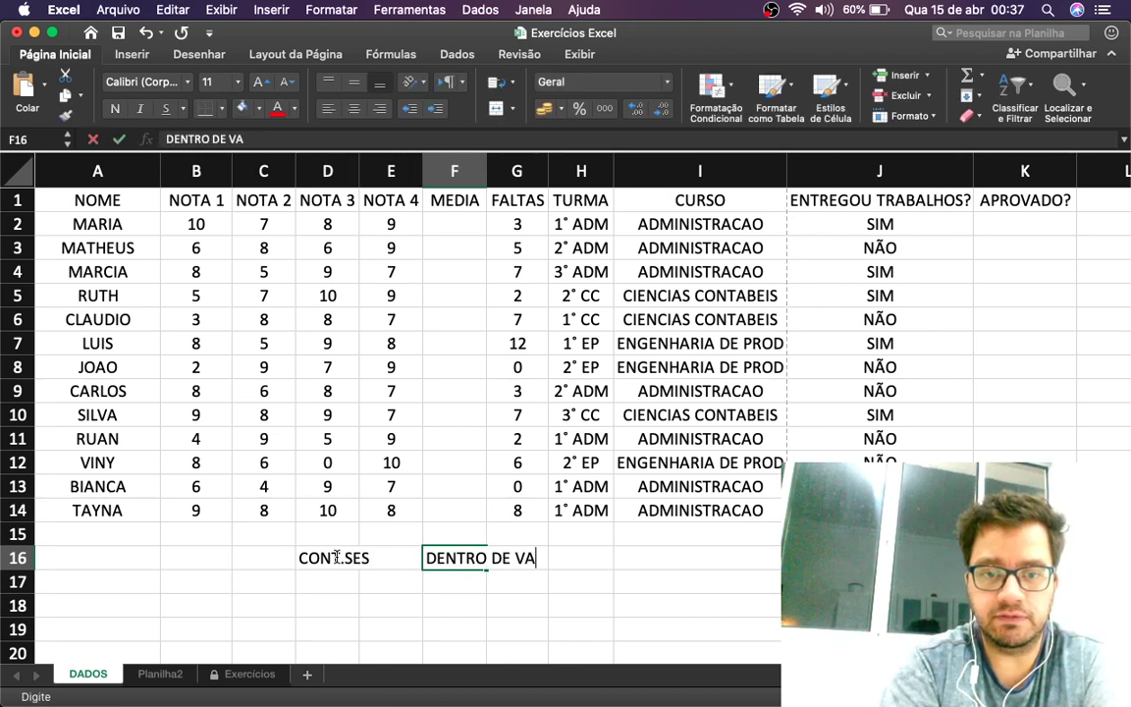
{"action": "type", "text": "RIOS INTERVALOS"}
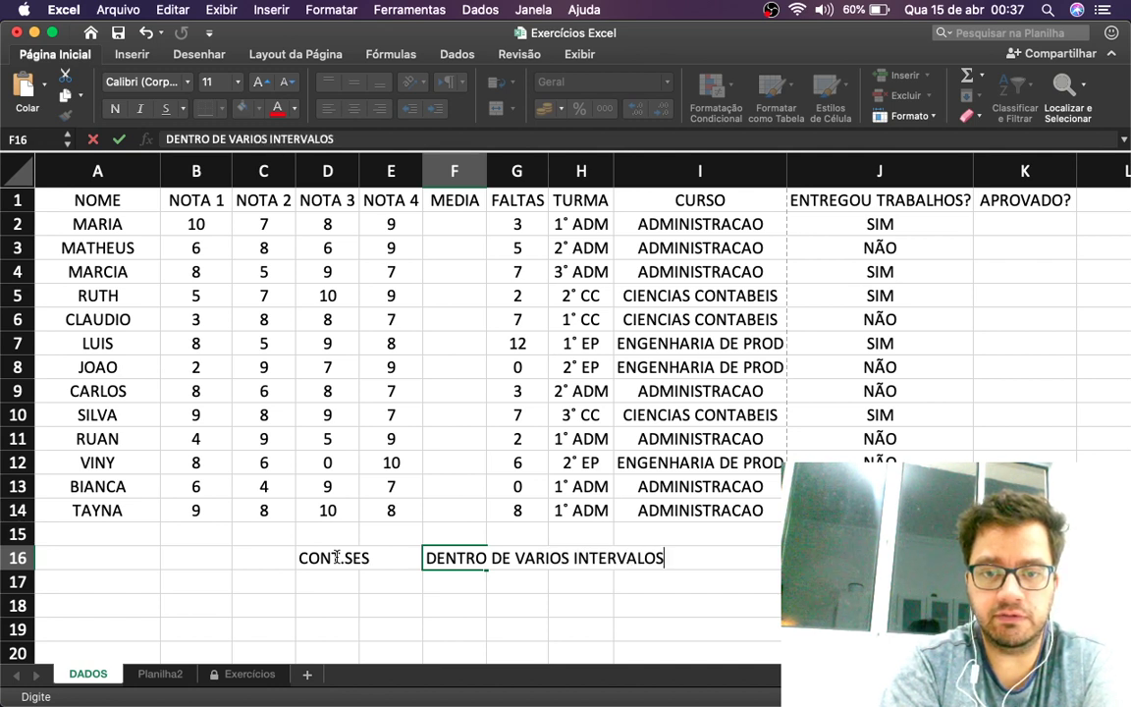
{"action": "key", "text": "Return"}
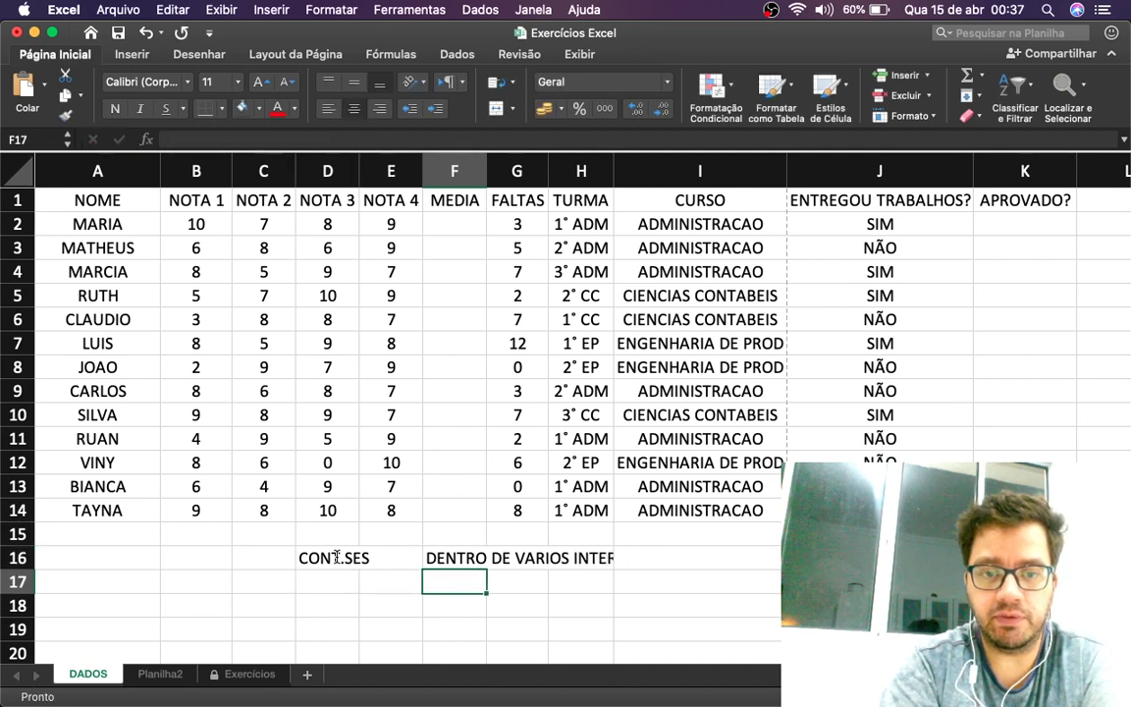
{"action": "type", "text": "PROCURAR"}
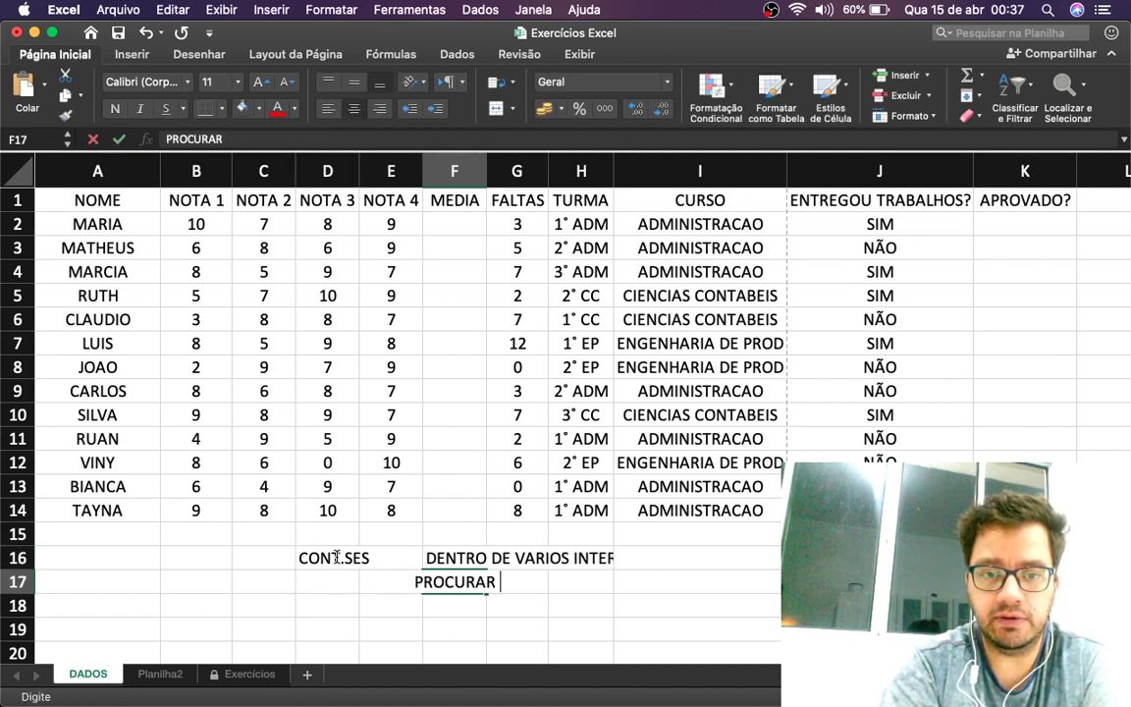
{"action": "type", "text": " DENTRO DESTES"}
{"action": "key", "text": "Return"}
{"action": "key", "text": "Left"}
{"action": "key", "text": "Left"}
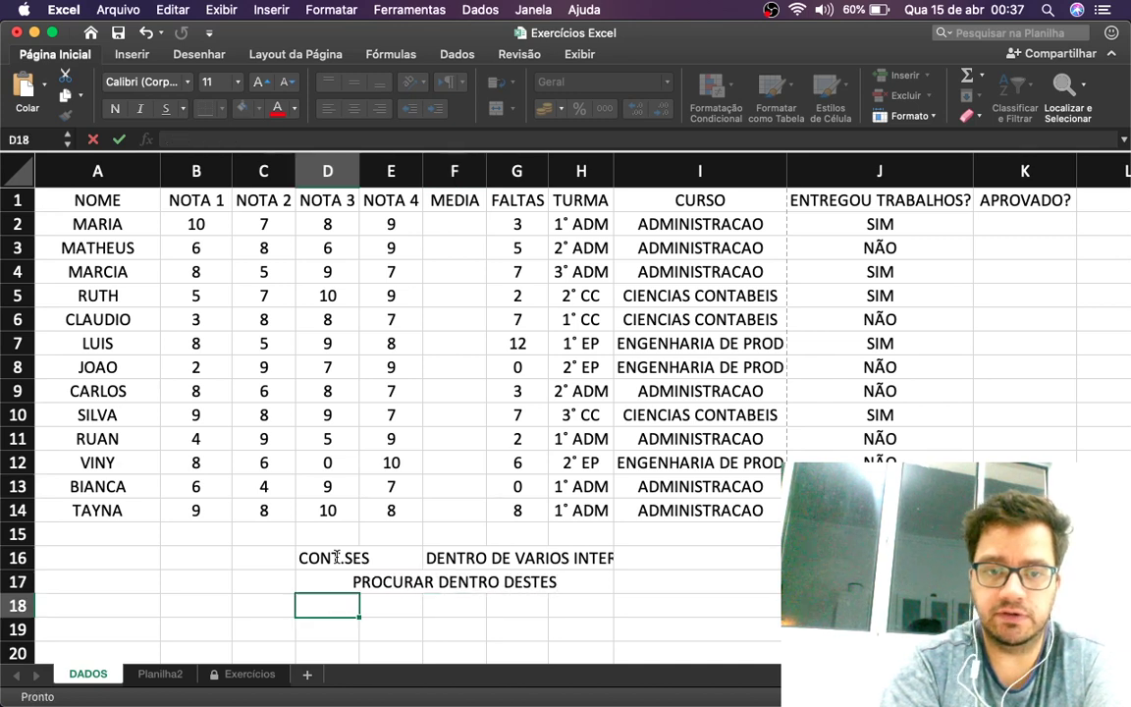
Erase the explanation notes in D16:H17
{"action": "left_click_drag", "start_coordinate": [363, 554], "coordinate": [557, 581]}
{"action": "key", "text": "Delete"}
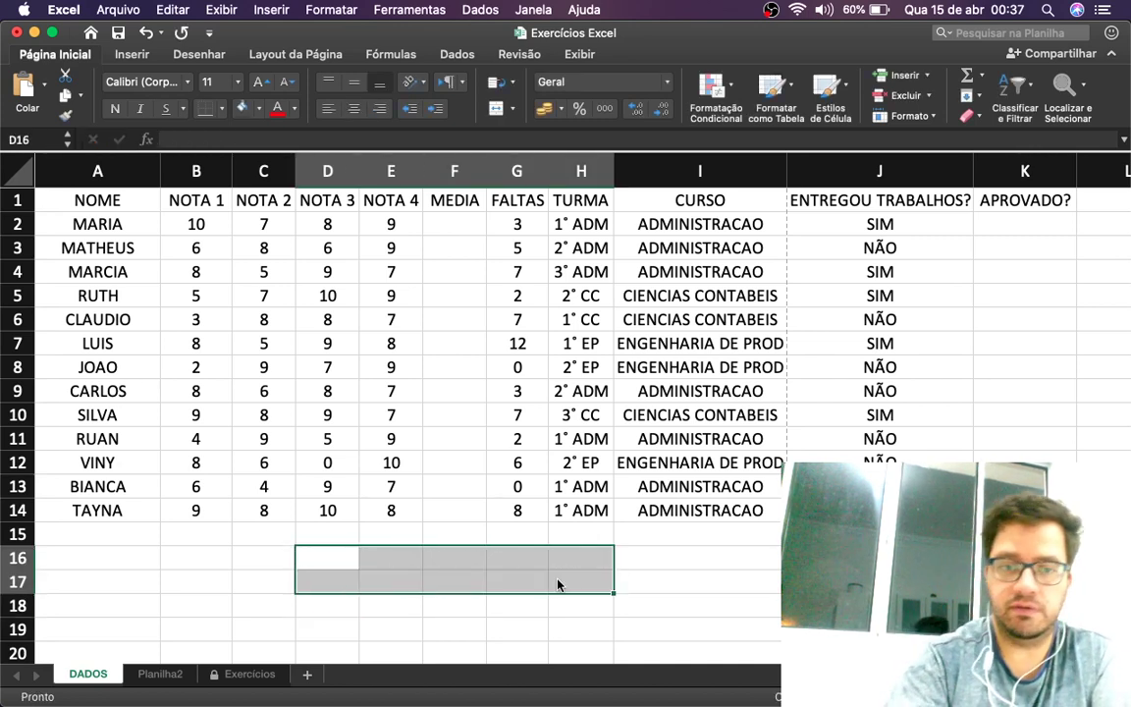
{"action": "left_click", "coordinate": [557, 582]}
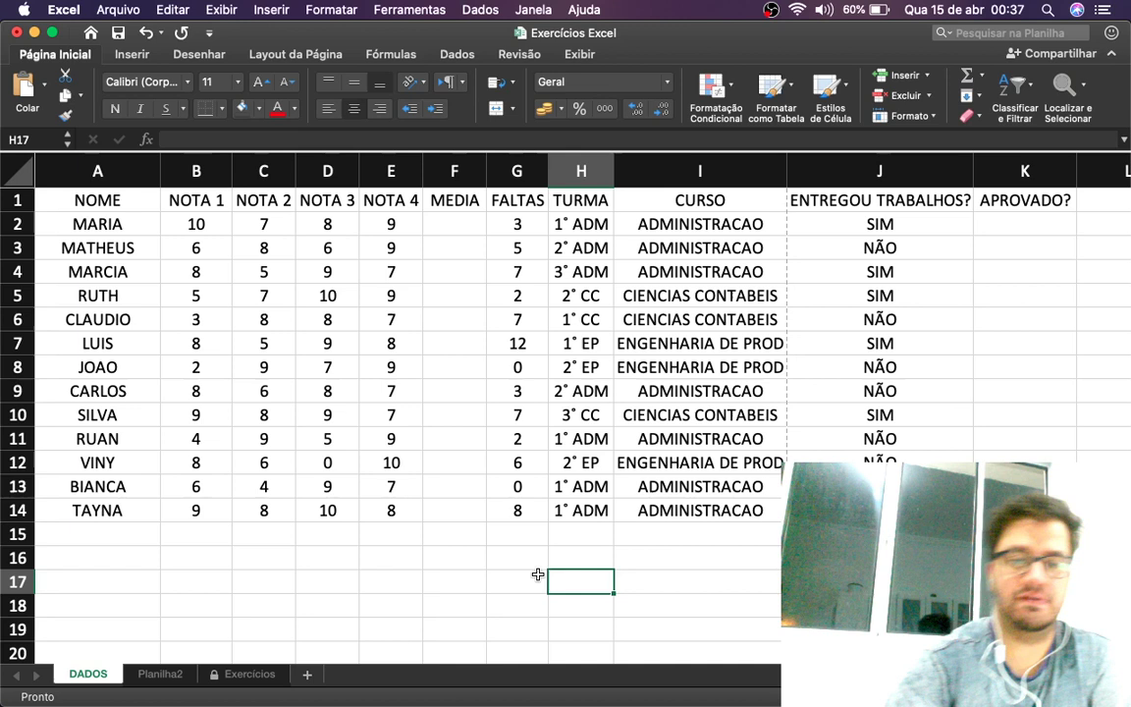
Enter =CONT.SE(I2:I14;"ADMINISTRACAO") in D16, returning 7
{"action": "left_click", "coordinate": [342, 567]}
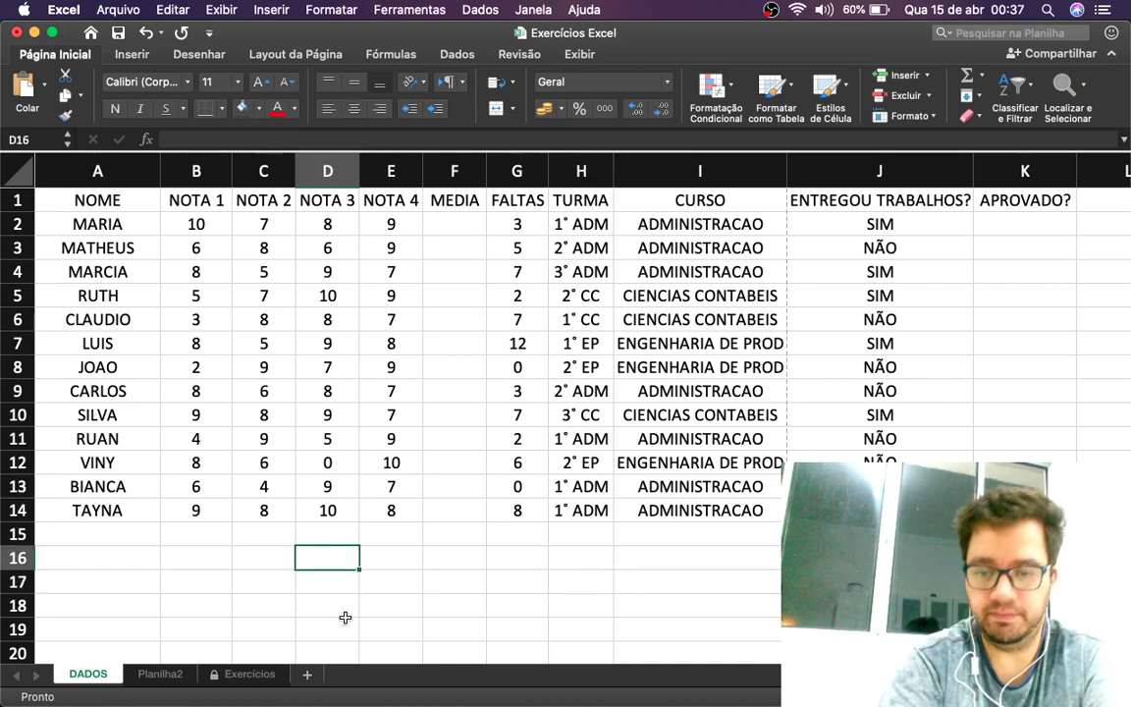
{"action": "type", "text": "CONT.SE"}
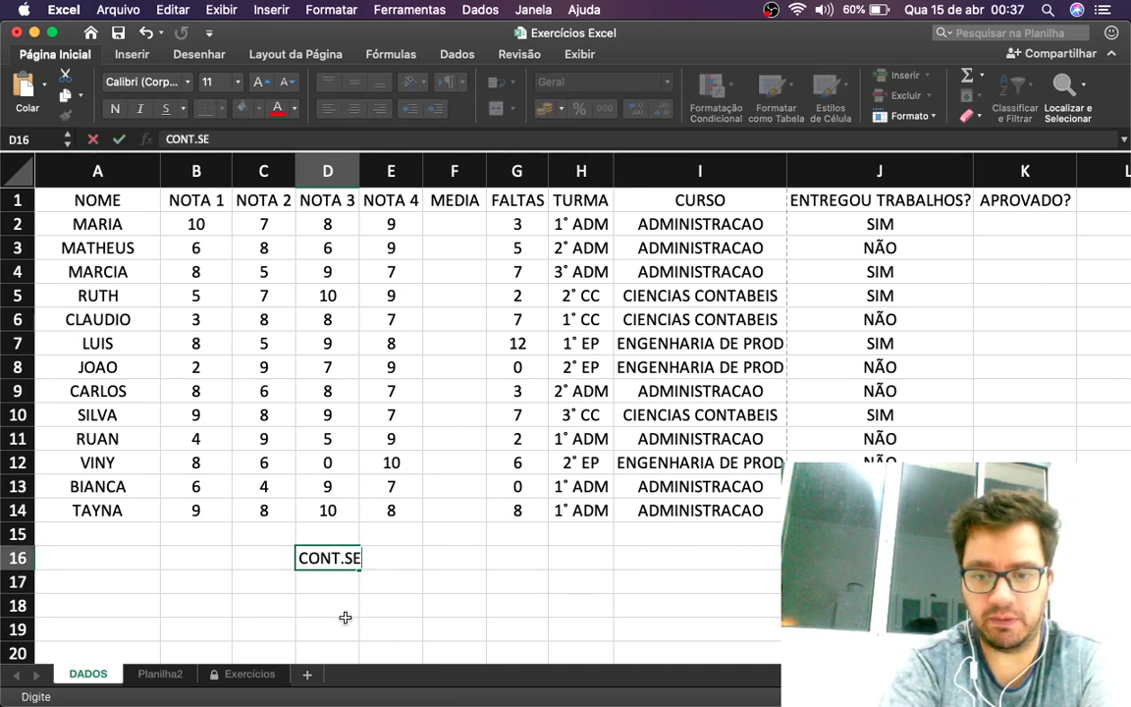
{"action": "key", "text": "BackSpace"}
{"action": "key", "text": "BackSpace"}
{"action": "key", "text": "BackSpace"}
{"action": "type", "text": "=C"}
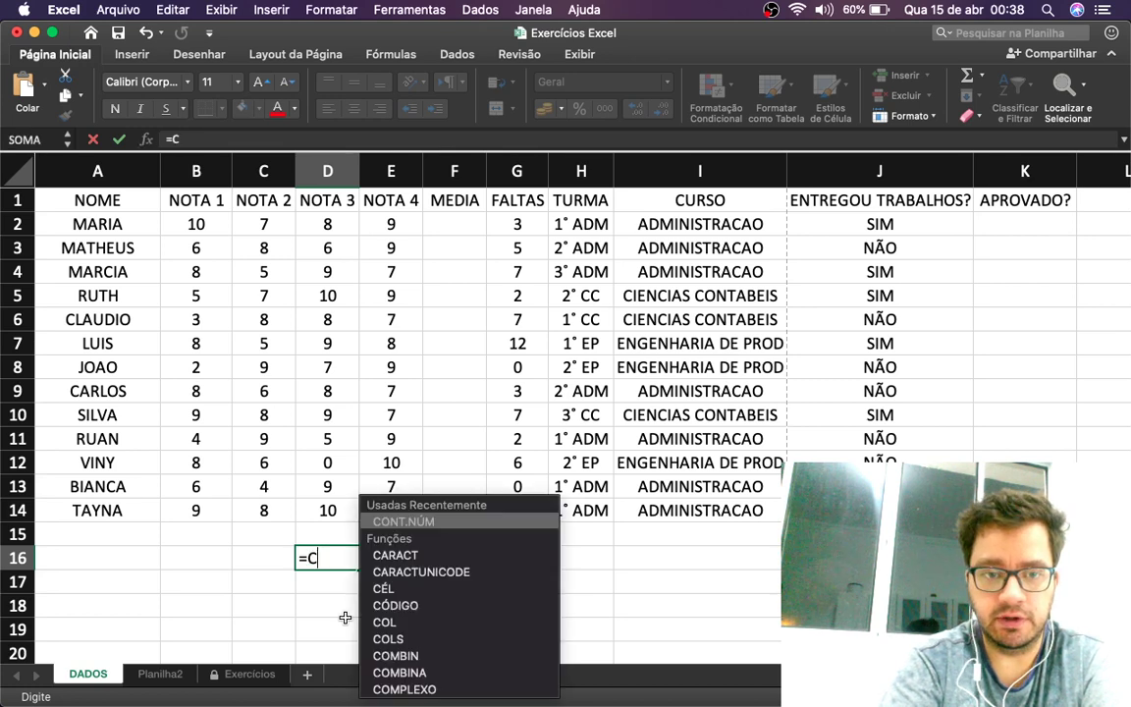
{"action": "type", "text": "ONT.SE("}
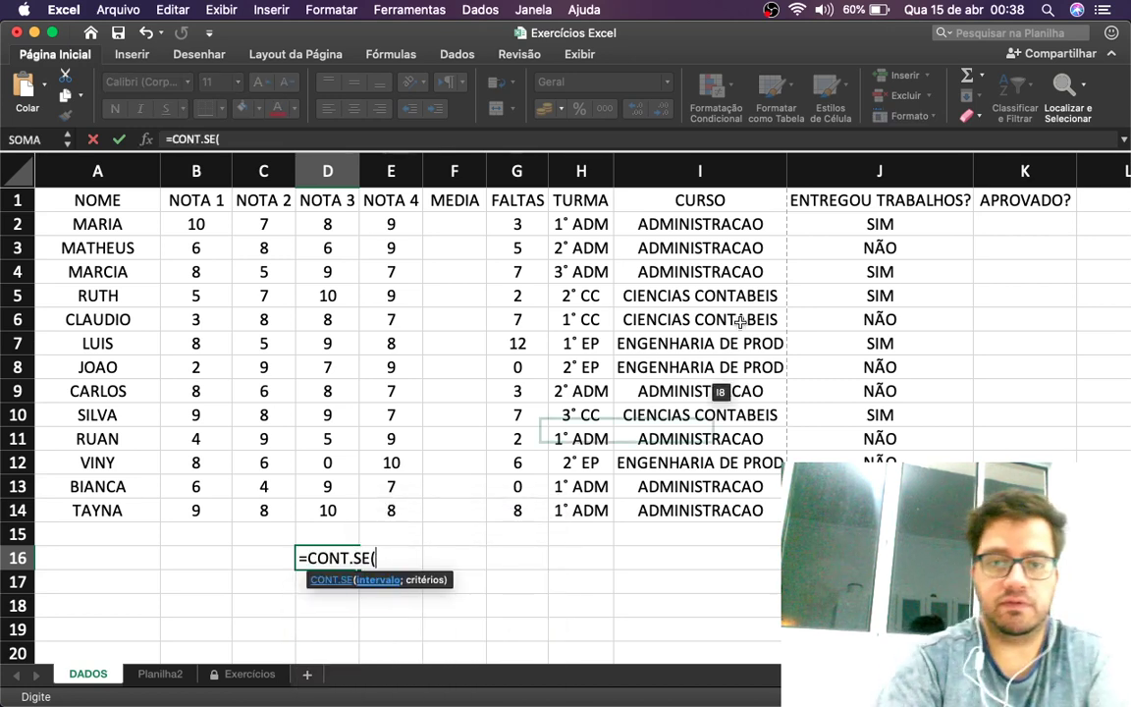
{"action": "left_click_drag", "start_coordinate": [699, 224], "coordinate": [692, 500]}
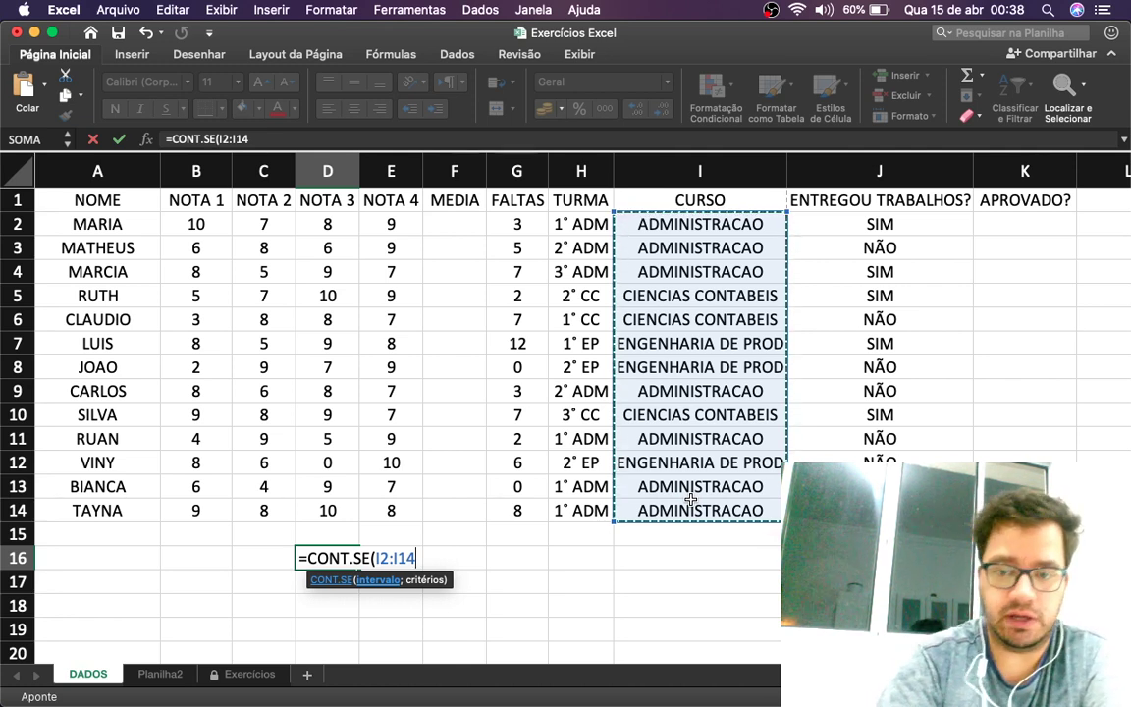
{"action": "type", "text": ";\"AD"}
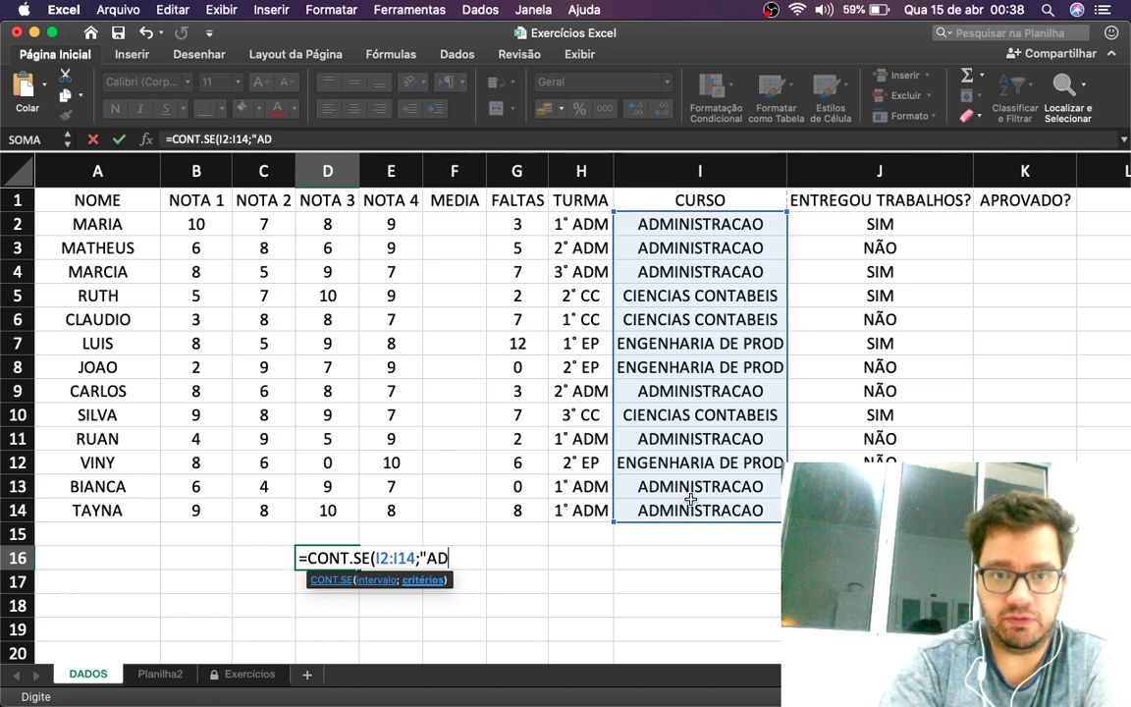
{"action": "type", "text": "MINISTRACAO"}
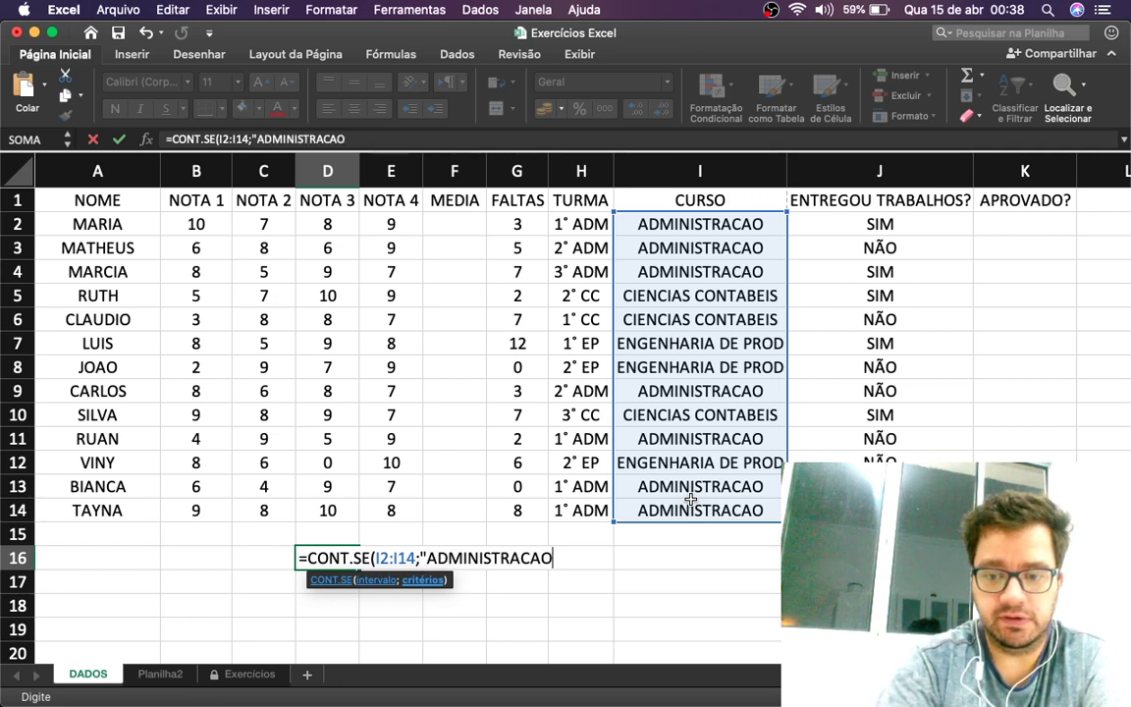
{"action": "type", "text": "\")"}
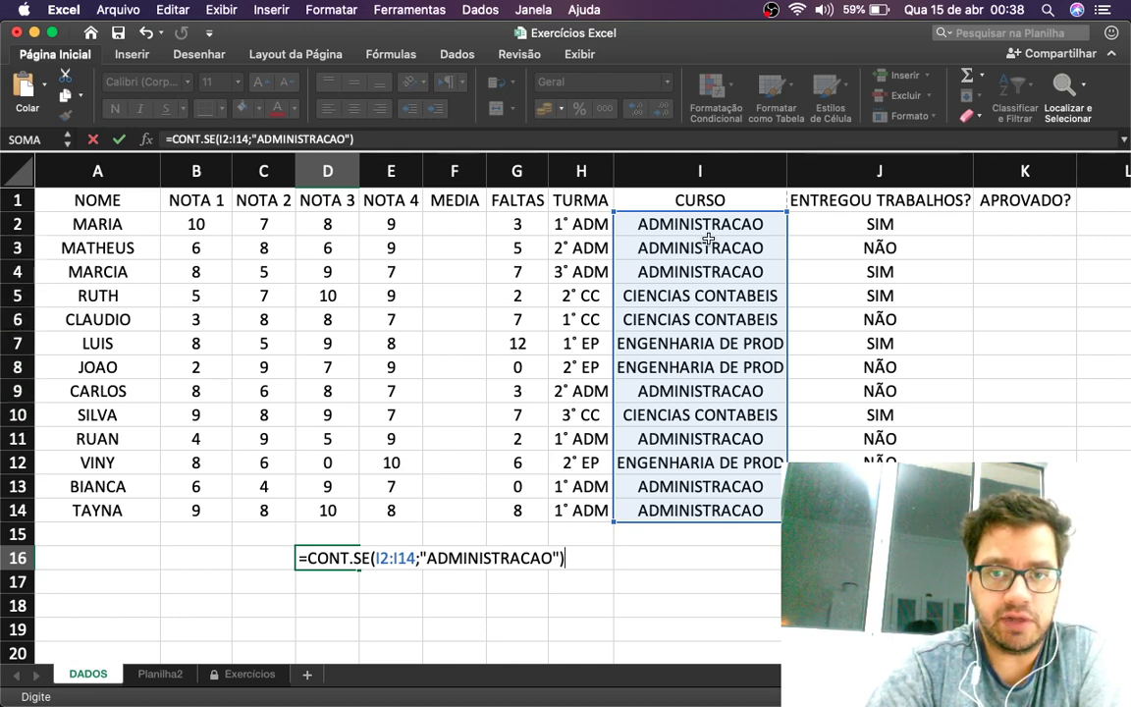
{"action": "key", "text": "Return"}
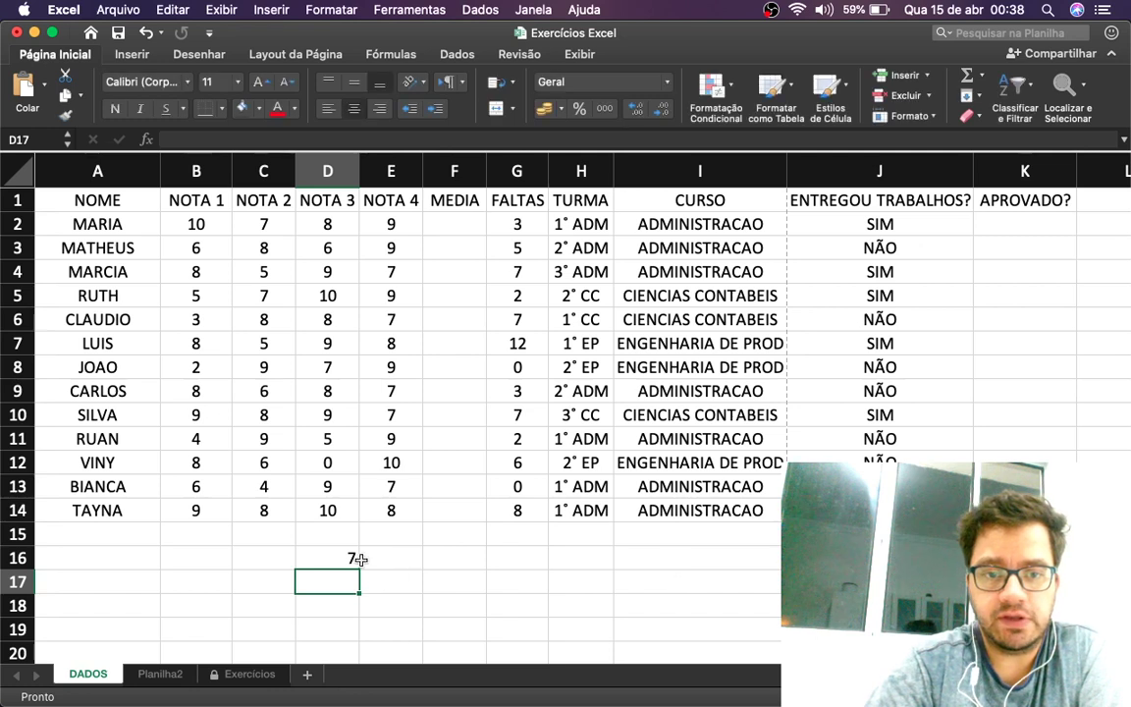
Type 'QUANTOS ALUNOS DE ADM ENTREGARAM OS TRABALHOS?' into D17 beneath the count of 7
{"action": "left_click", "coordinate": [347, 559]}
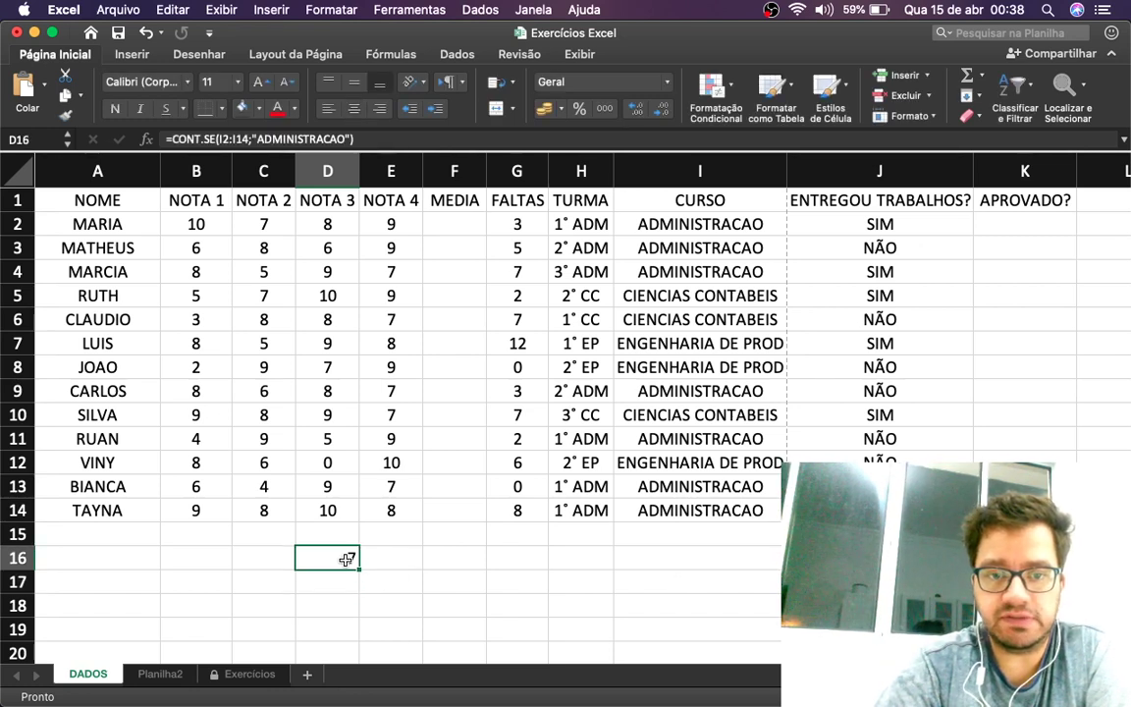
{"action": "key", "text": "Right"}
{"action": "key", "text": "Down"}
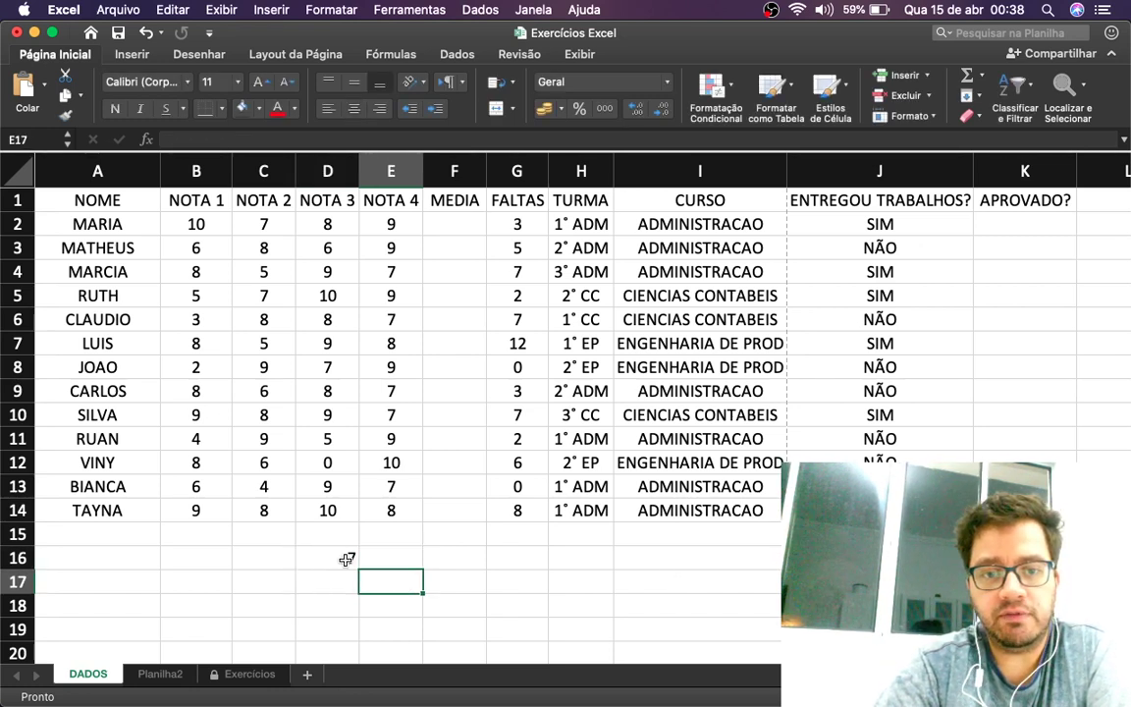
{"action": "key", "text": "Left"}
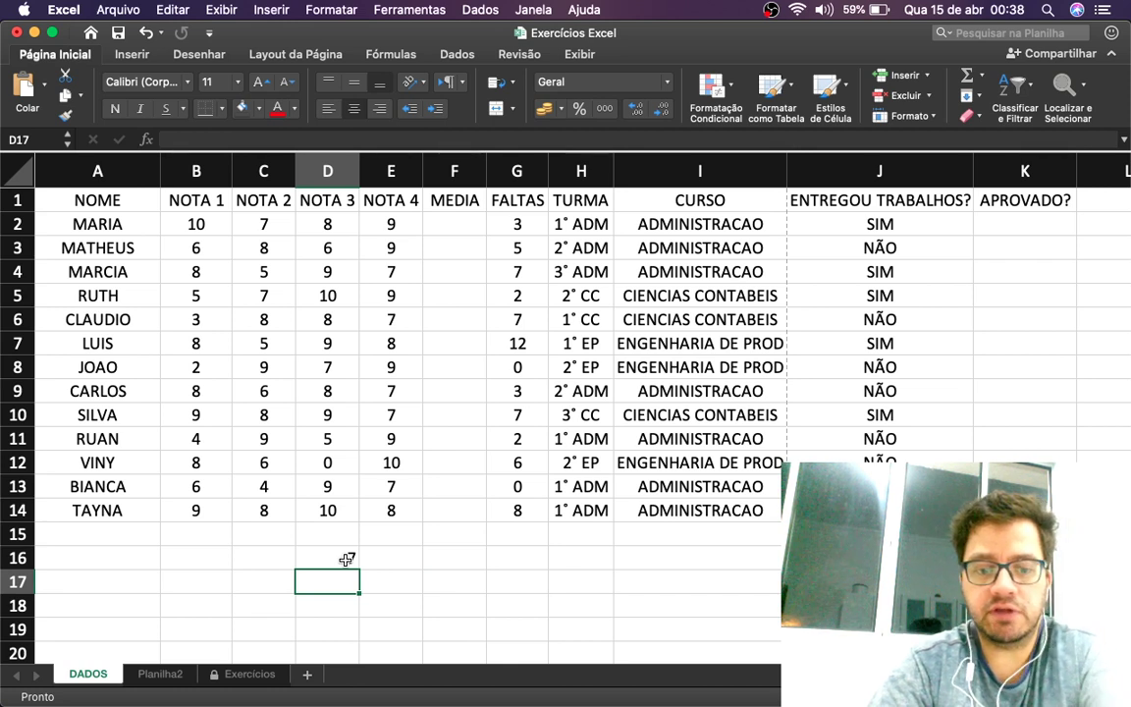
{"action": "type", "text": "QUANTOS ALUNOS "}
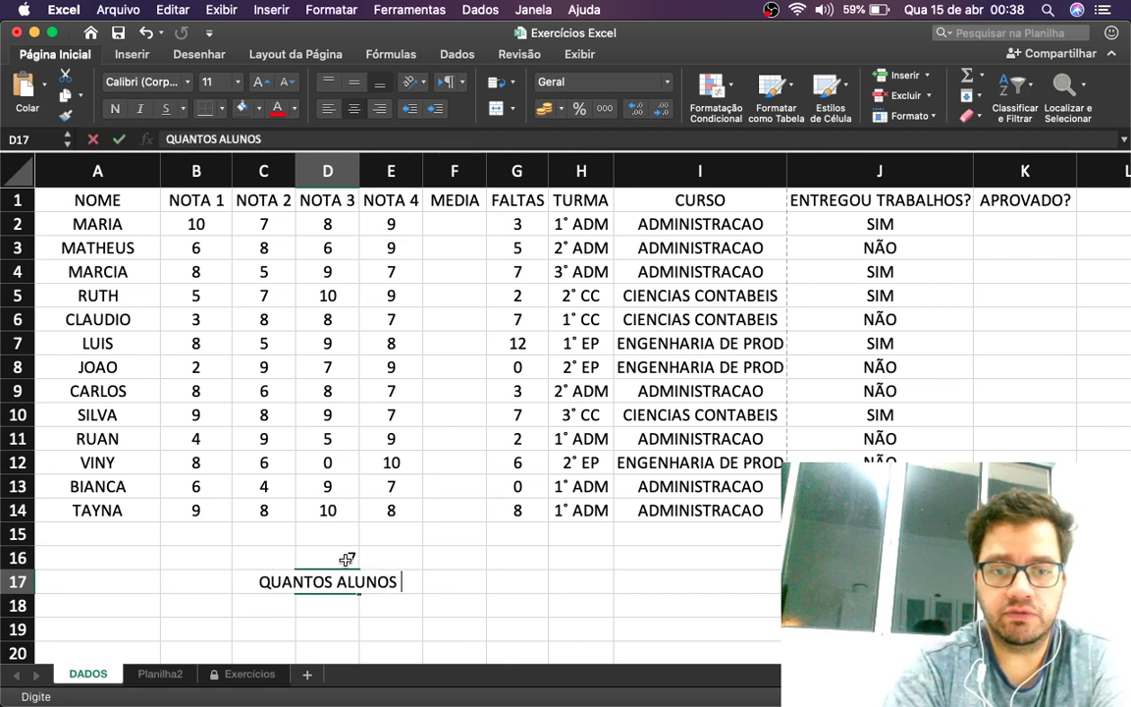
{"action": "type", "text": "DE ADM ENTREG"}
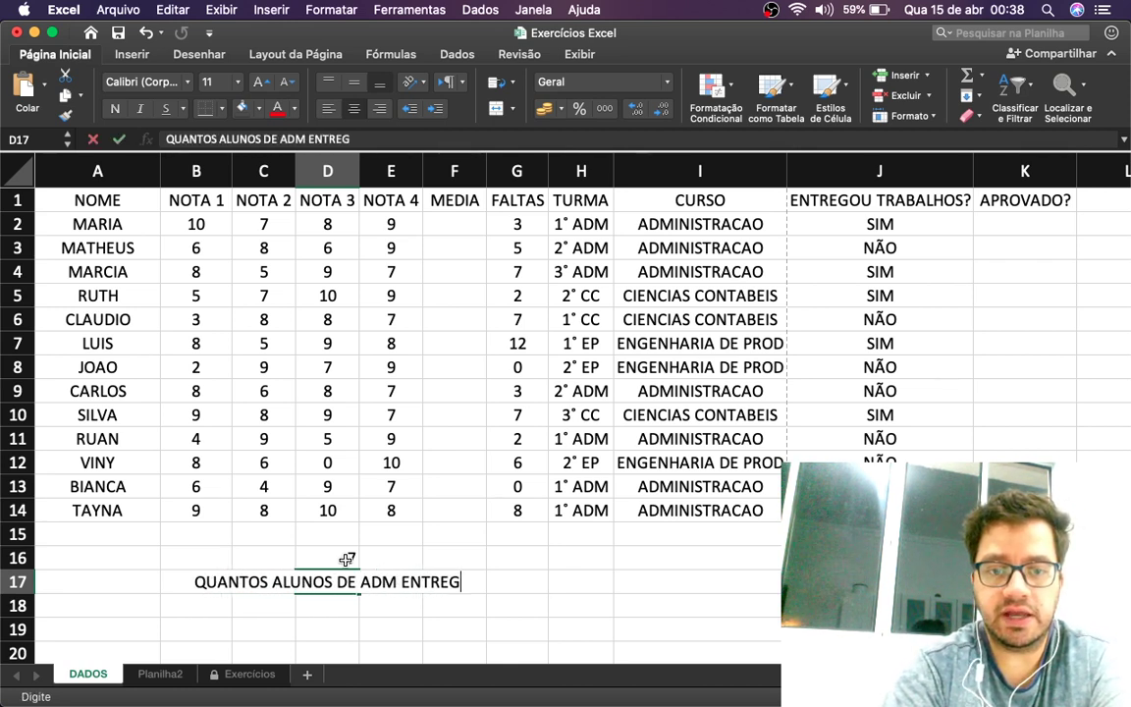
{"action": "type", "text": "ARAM OS "}
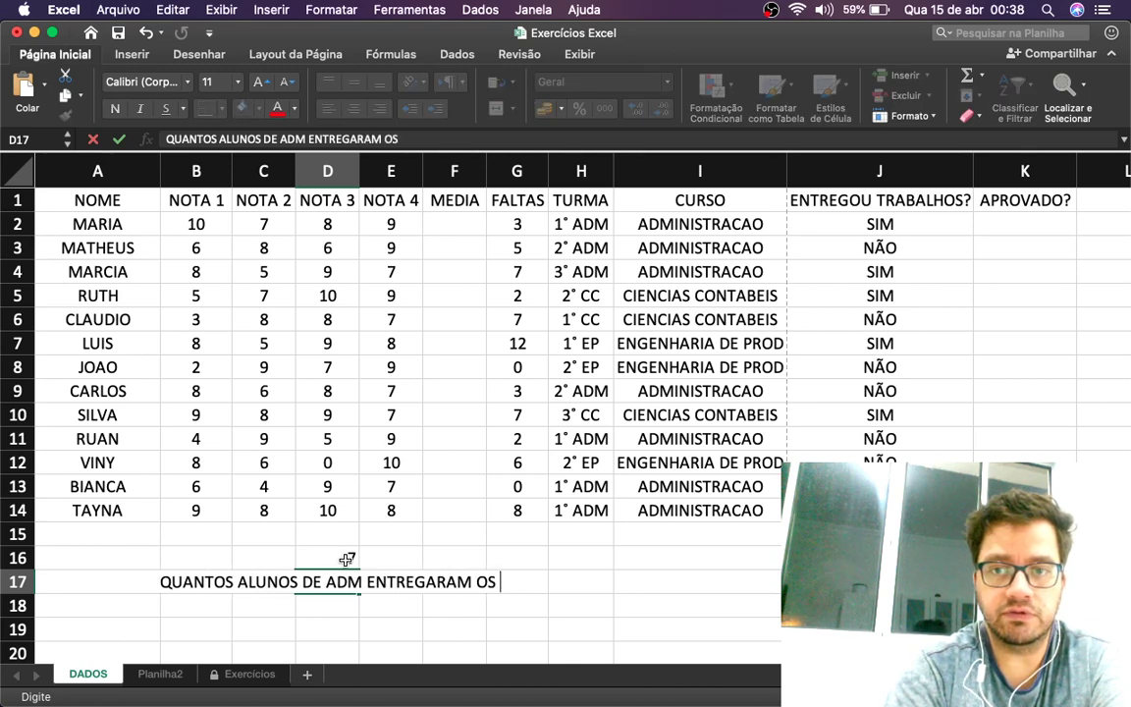
{"action": "type", "text": "TRABALHOS"}
{"action": "key", "text": "super+w"}
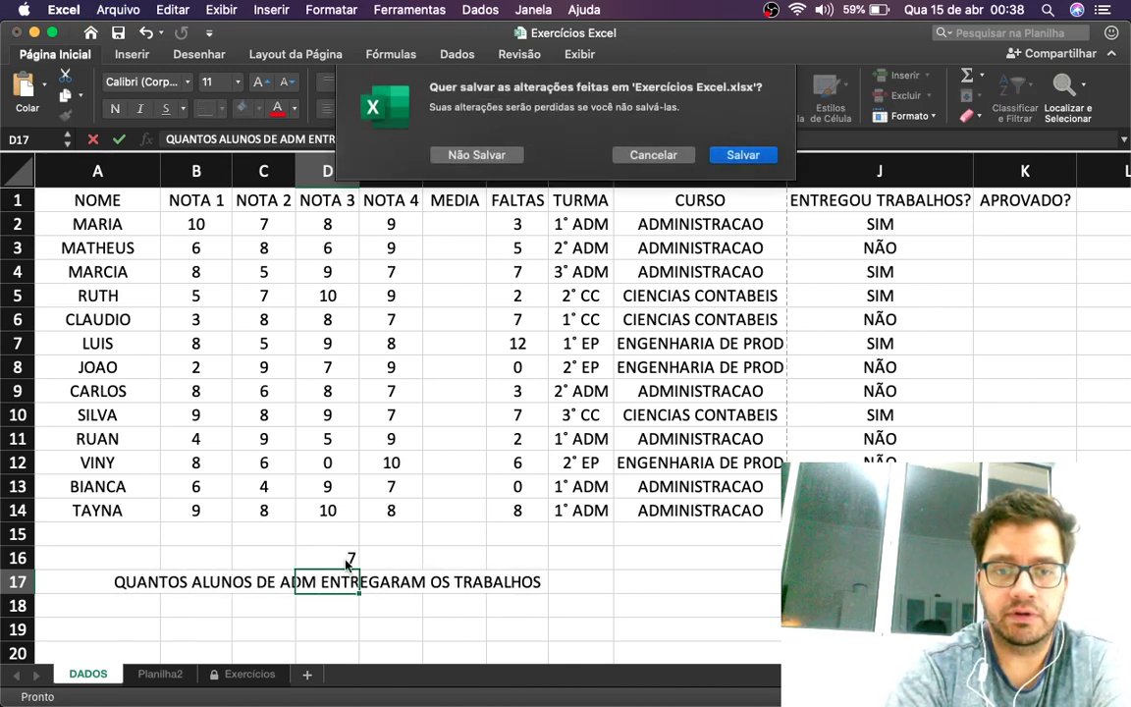
{"action": "key", "text": "Escape"}
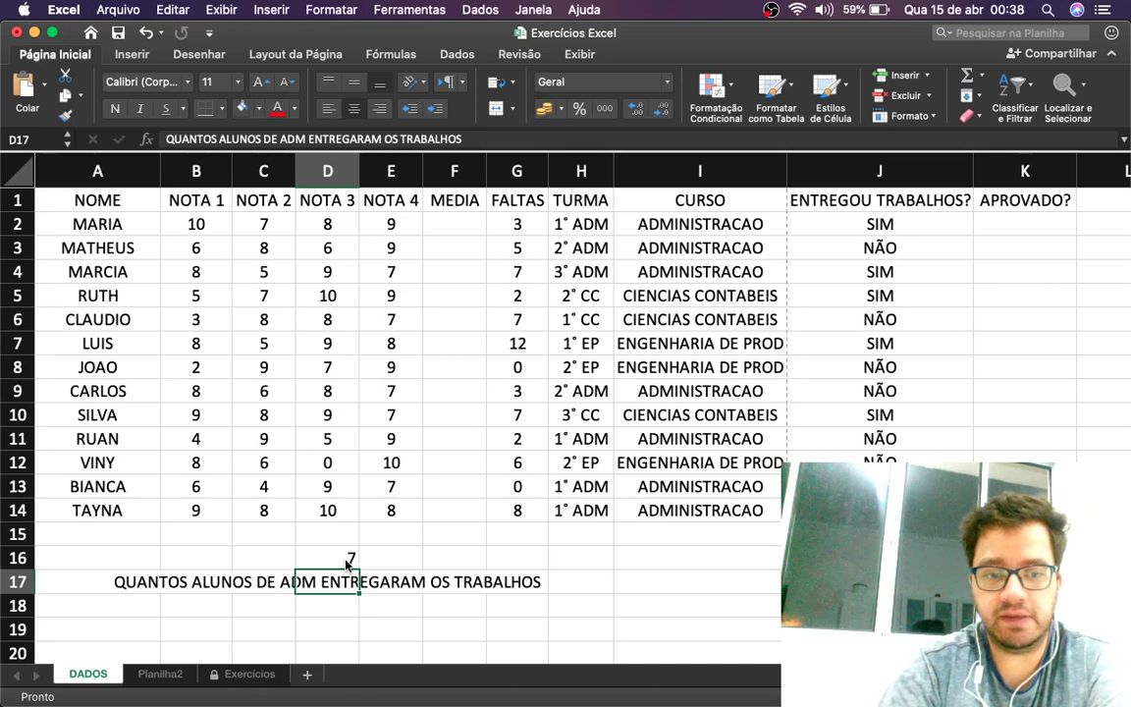
{"action": "key", "text": "F2"}
{"action": "type", "text": "?"}
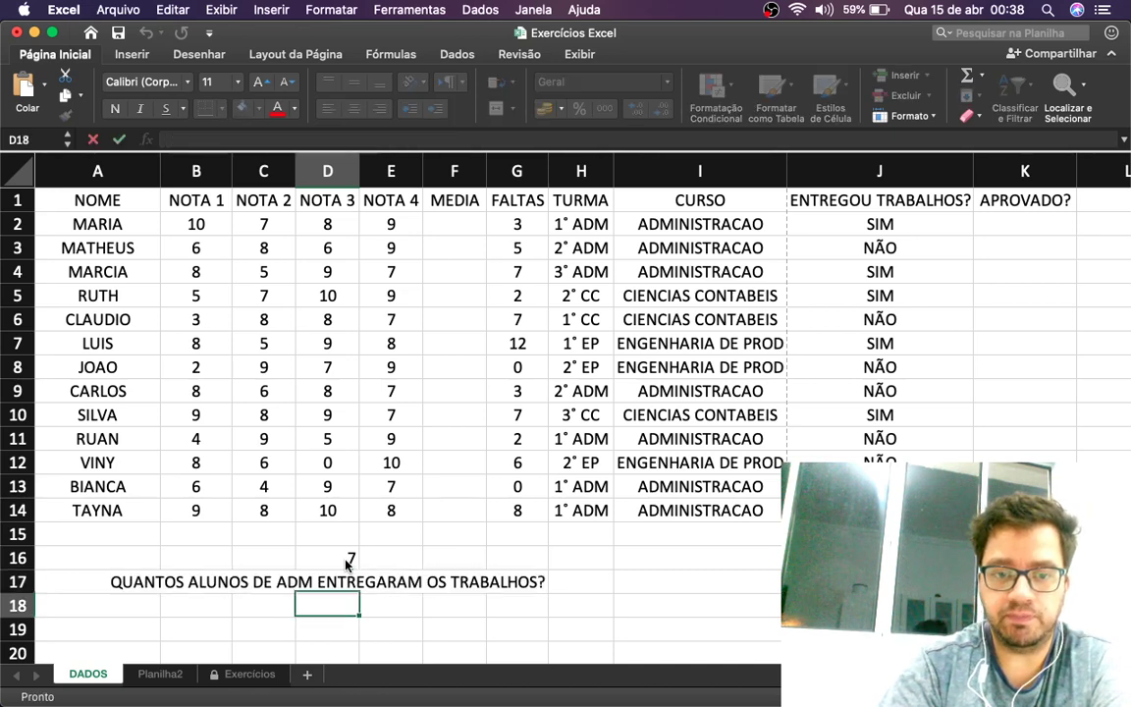
{"action": "key", "text": "Return"}
Inspect the D16 CONT.SE formula and its I2:I14 range, leaving it unchanged
{"action": "left_click", "coordinate": [349, 561]}
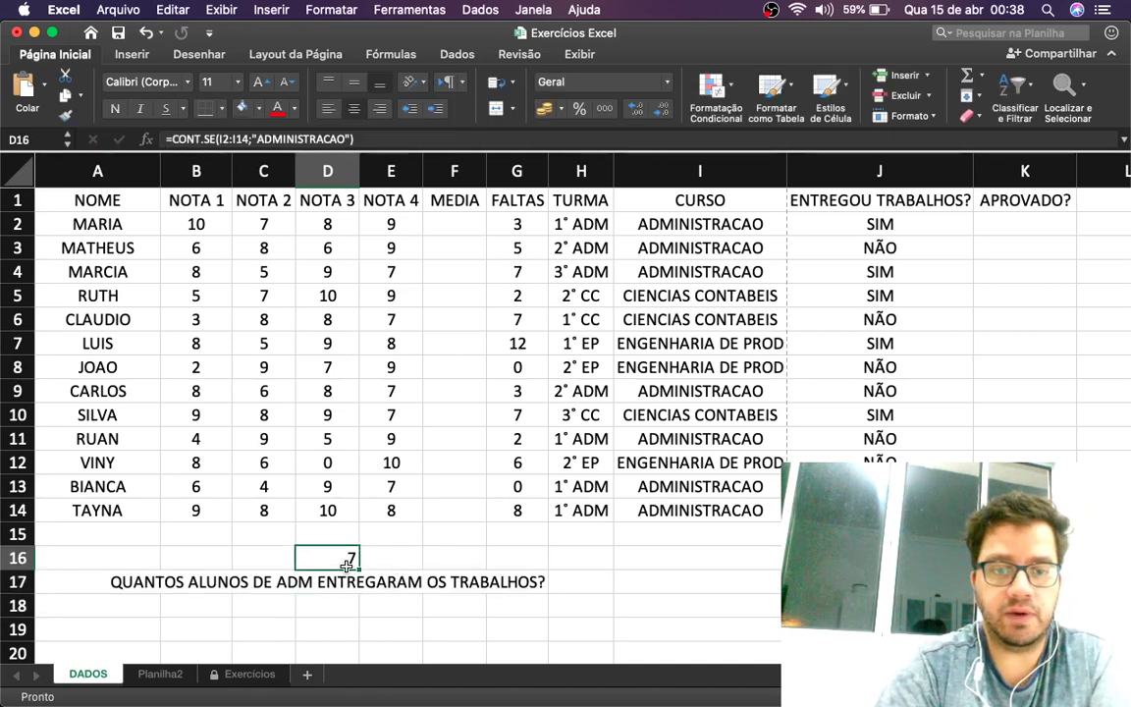
{"action": "key", "text": "F2"}
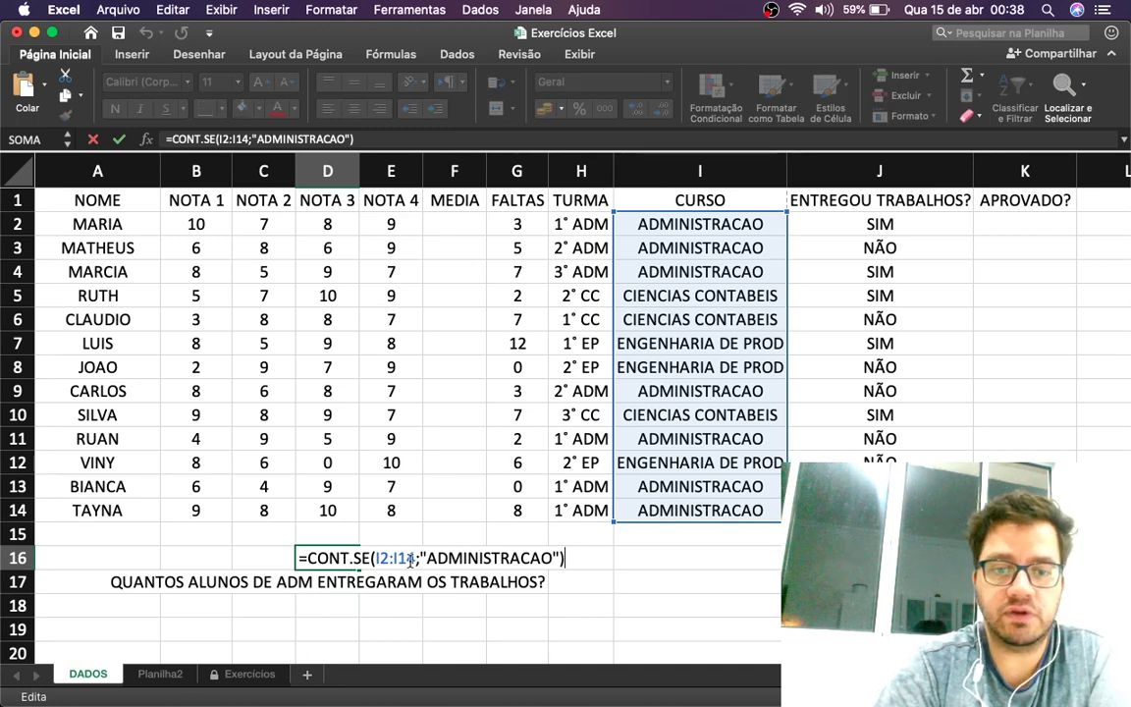
{"action": "double_click", "coordinate": [406, 558]}
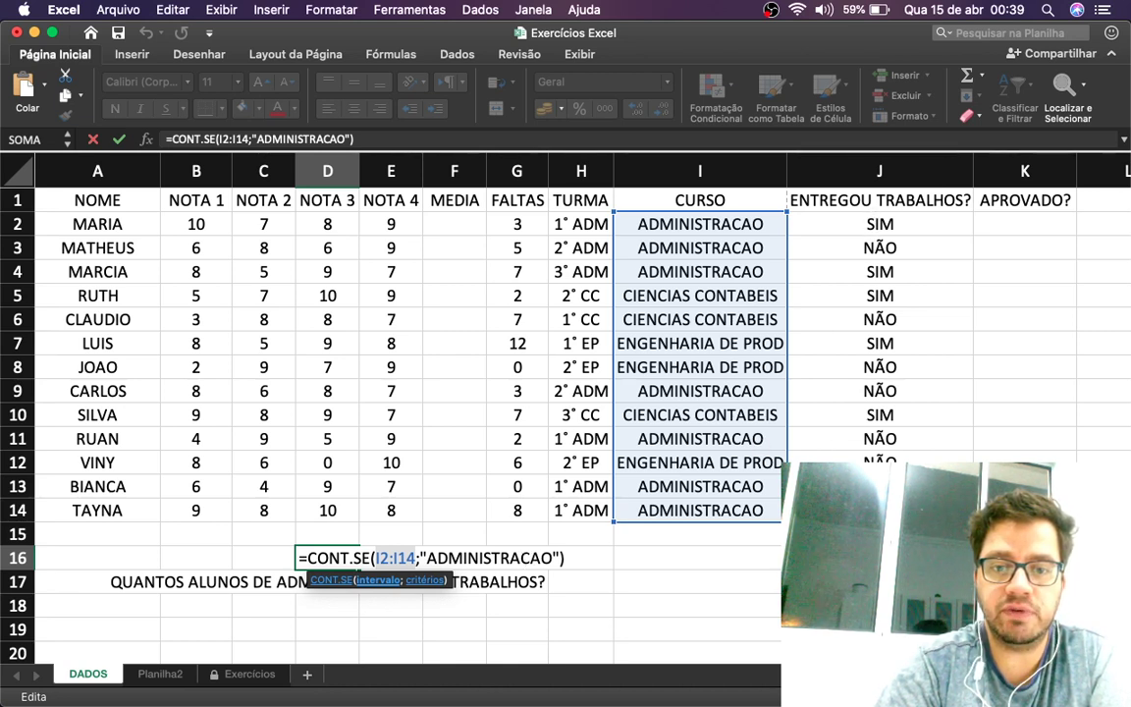
{"action": "key", "text": "Return"}
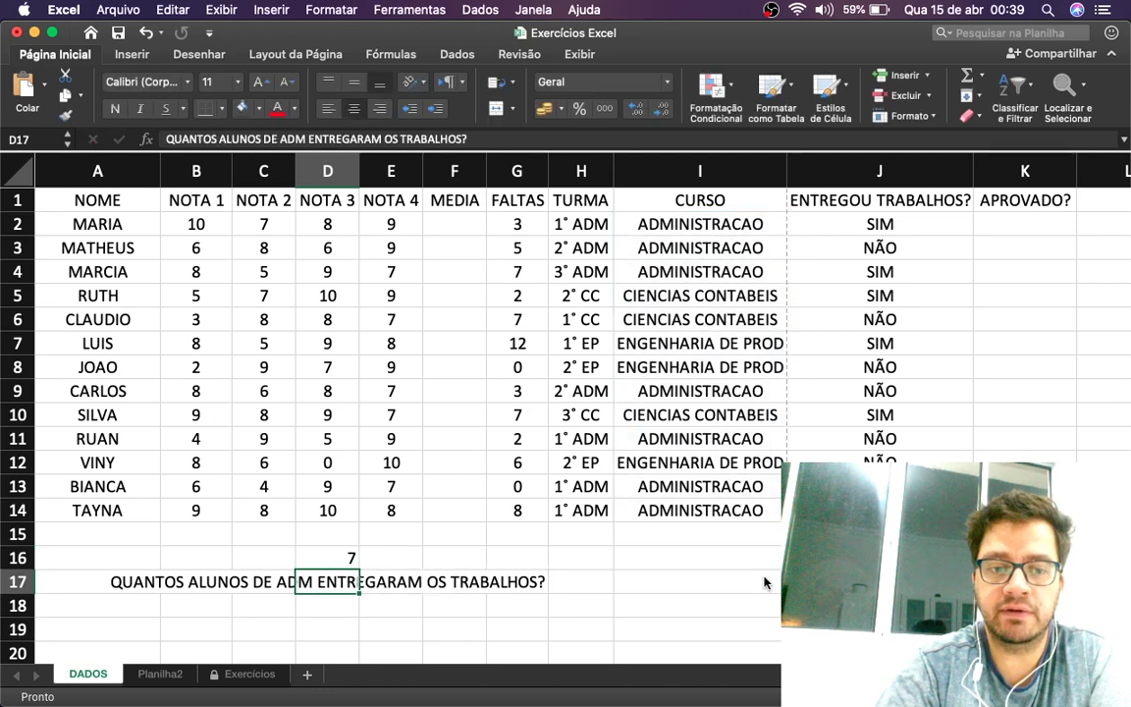
Start a new =CONT.SES( formula in cell C18
{"action": "key", "text": "Down"}
{"action": "key", "text": "Left"}
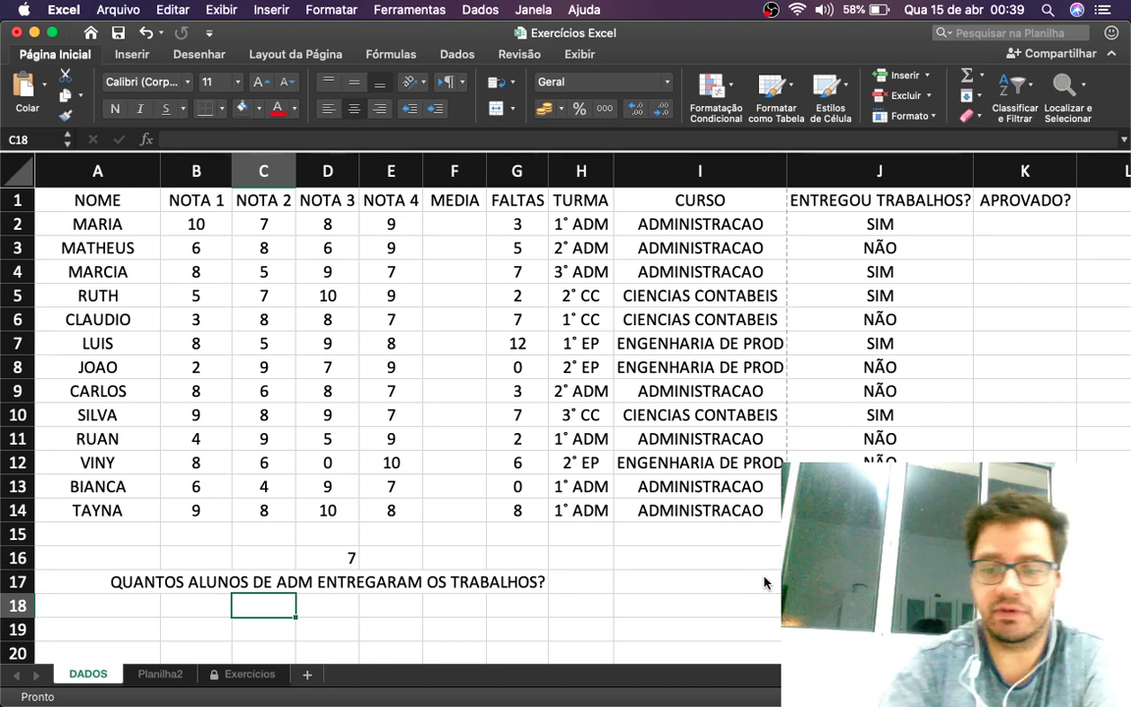
{"action": "type", "text": "=CONT.S"}
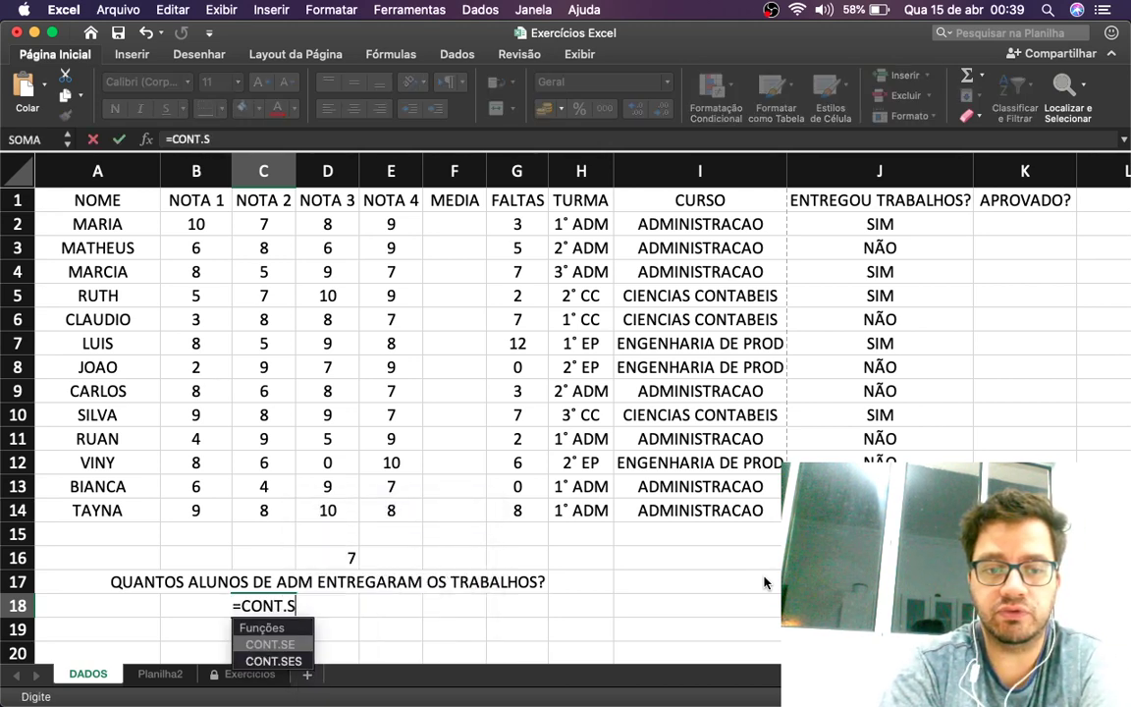
{"action": "type", "text": "ES("}
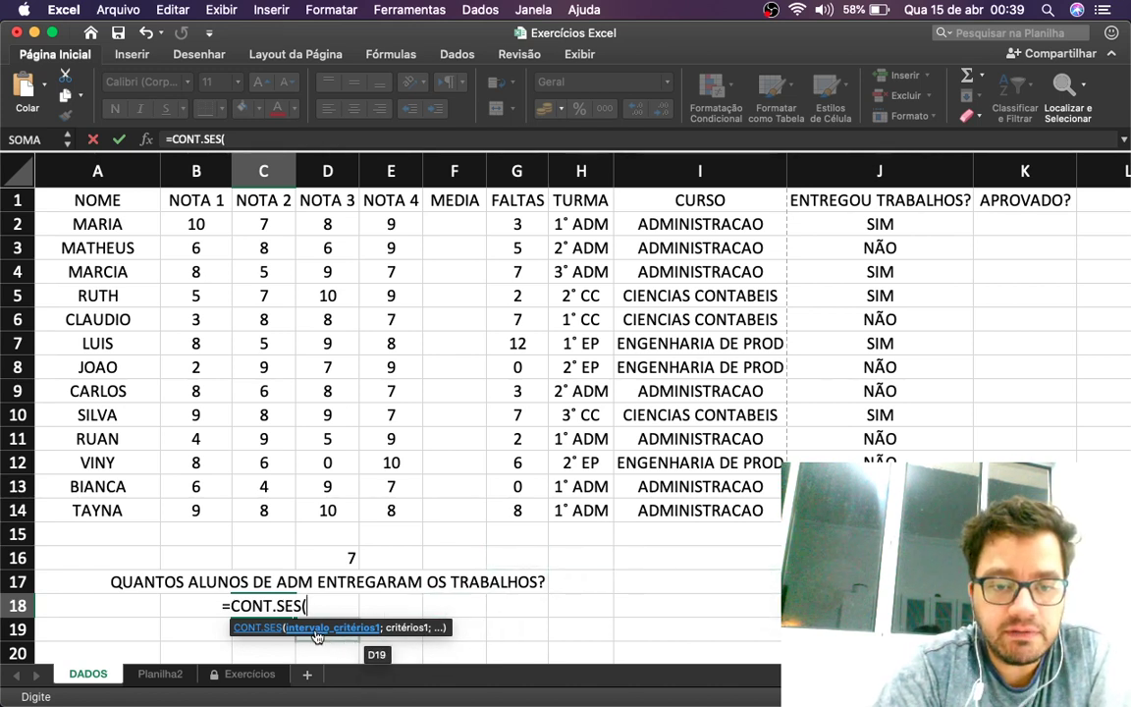
Build =CONT.SES(I2:I14;"ADMINISTRACAO";J2:J14;"SIM") in C18 by dragging the ranges, then reopen it
{"action": "left_click", "coordinate": [712, 230]}
{"action": "left_click_drag", "start_coordinate": [712, 230], "coordinate": [697, 502]}
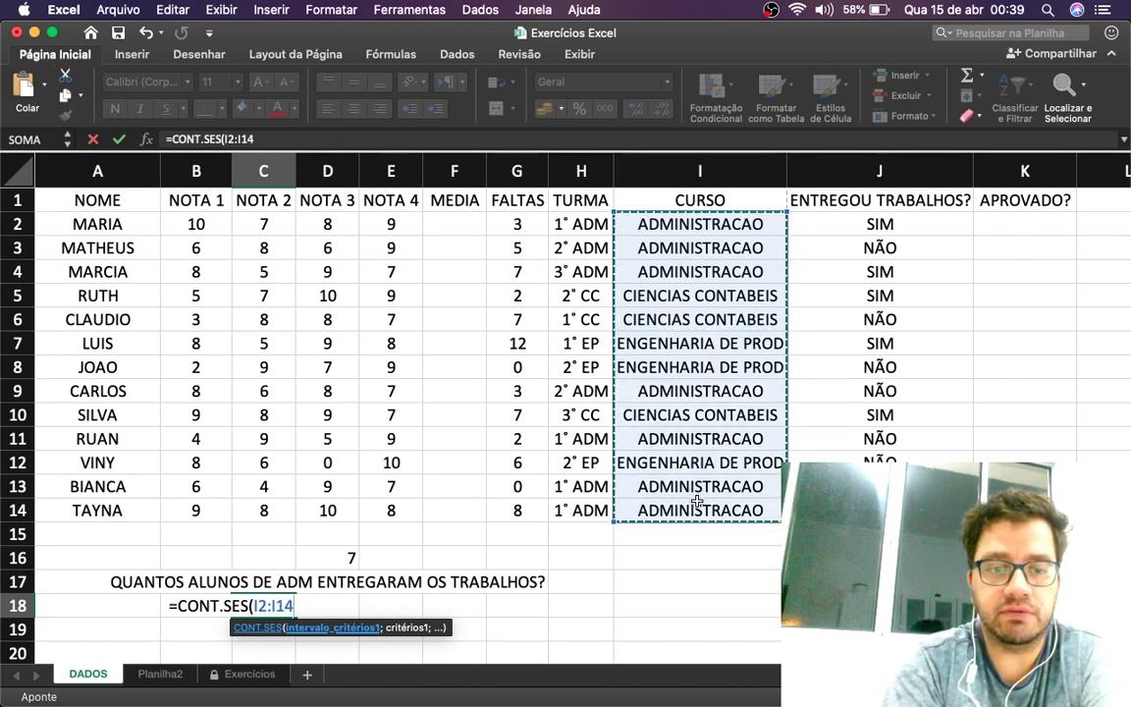
{"action": "type", "text": ";"}
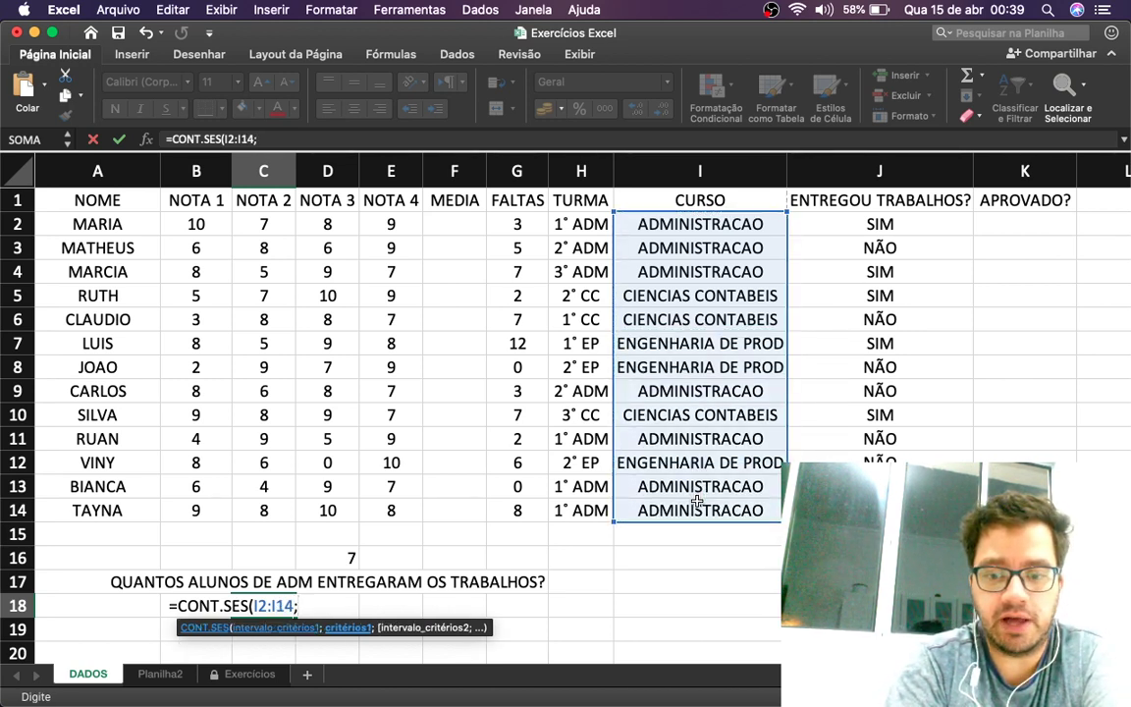
{"action": "type", "text": "\"ADMINIS"}
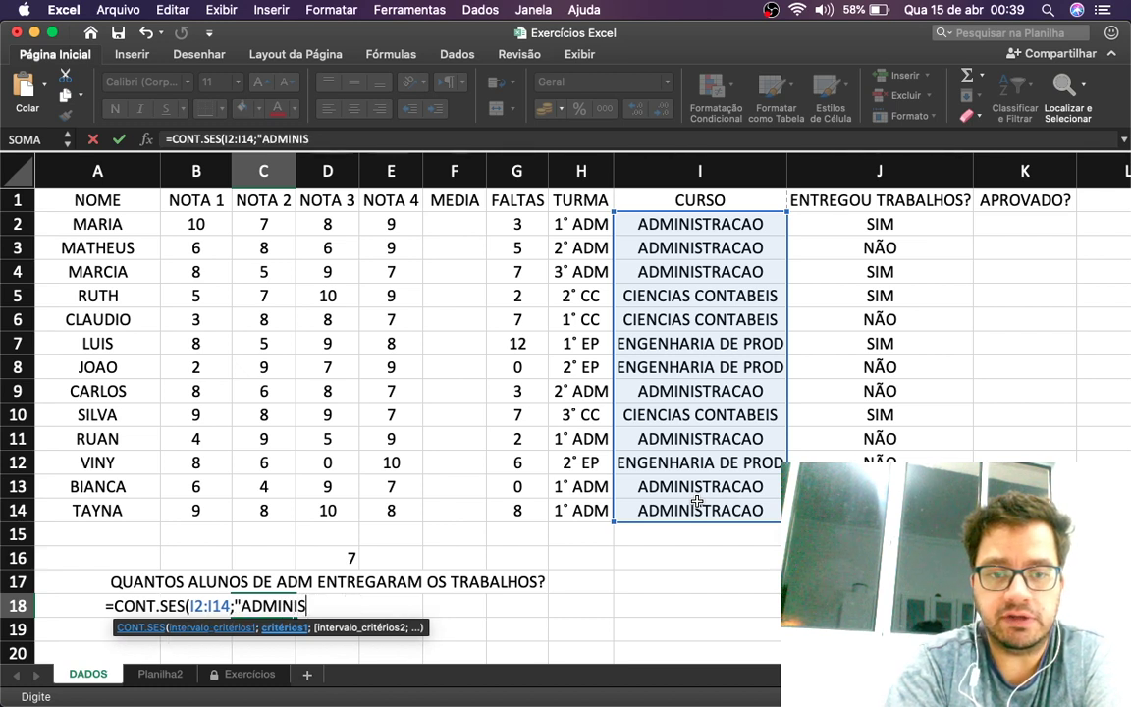
{"action": "type", "text": "TRACAO"}
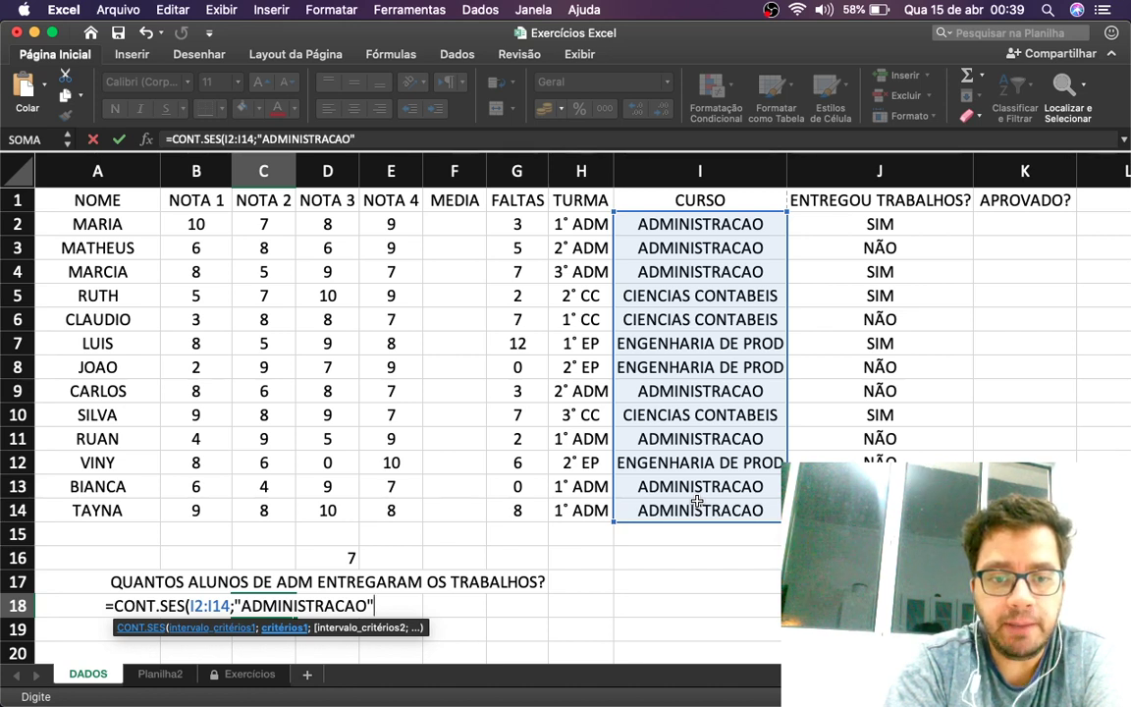
{"action": "type", "text": ";"}
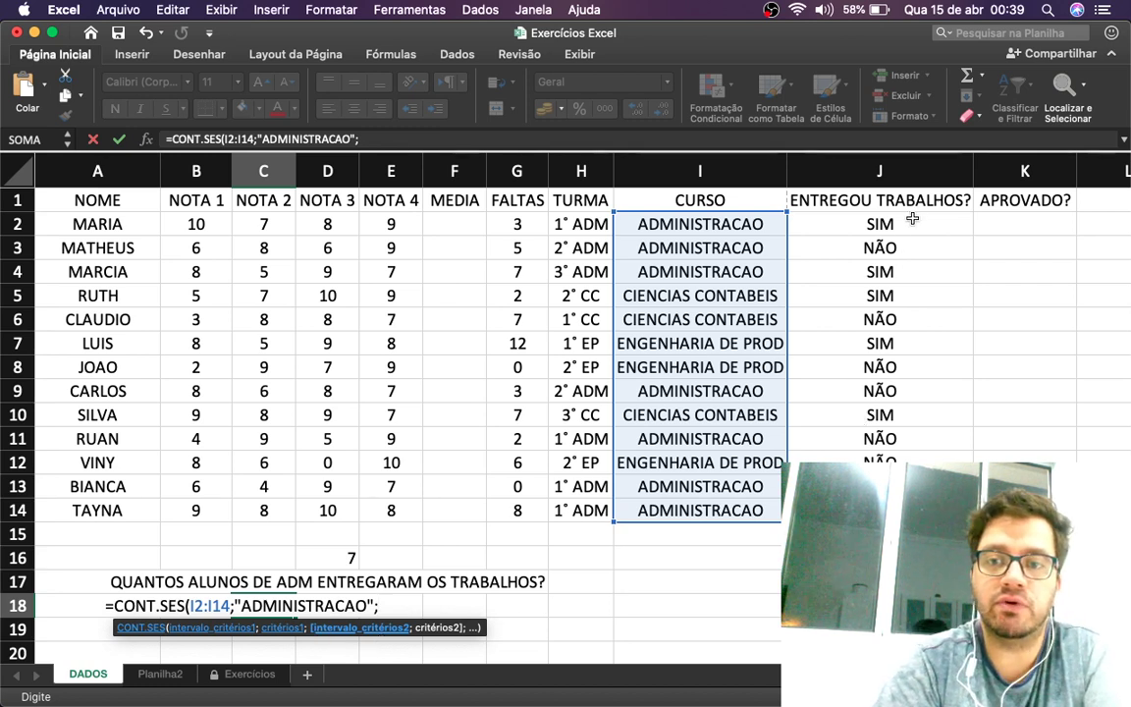
{"action": "left_click_drag", "start_coordinate": [912, 218], "coordinate": [894, 509]}
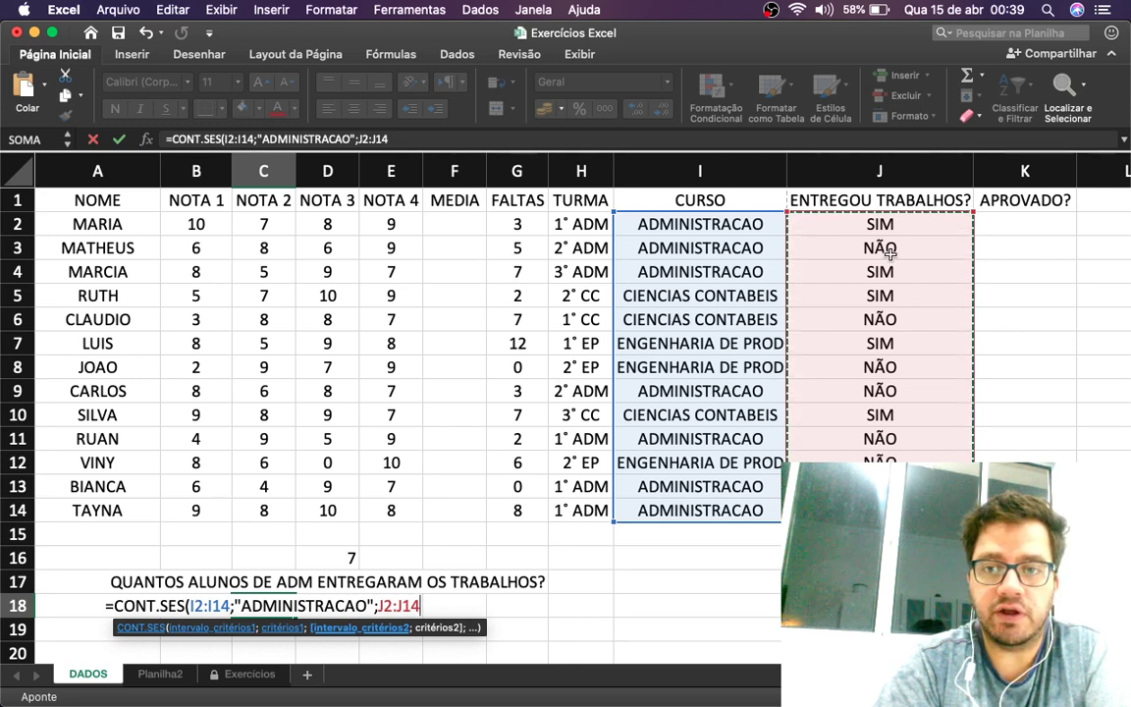
{"action": "mouse_move", "coordinate": [909, 225]}
{"action": "left_mouse_down"}
{"action": "mouse_move", "coordinate": [897, 225]}
{"action": "mouse_move", "coordinate": [896, 485]}
{"action": "left_mouse_up"}
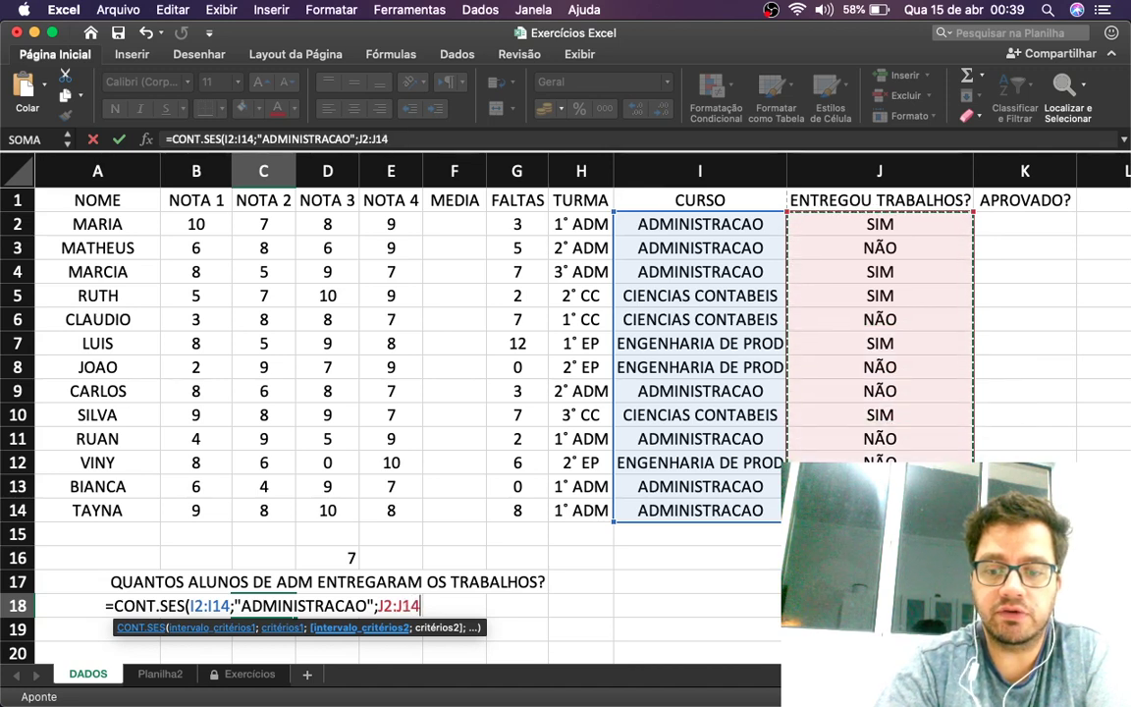
{"action": "type", "text": ";\""}
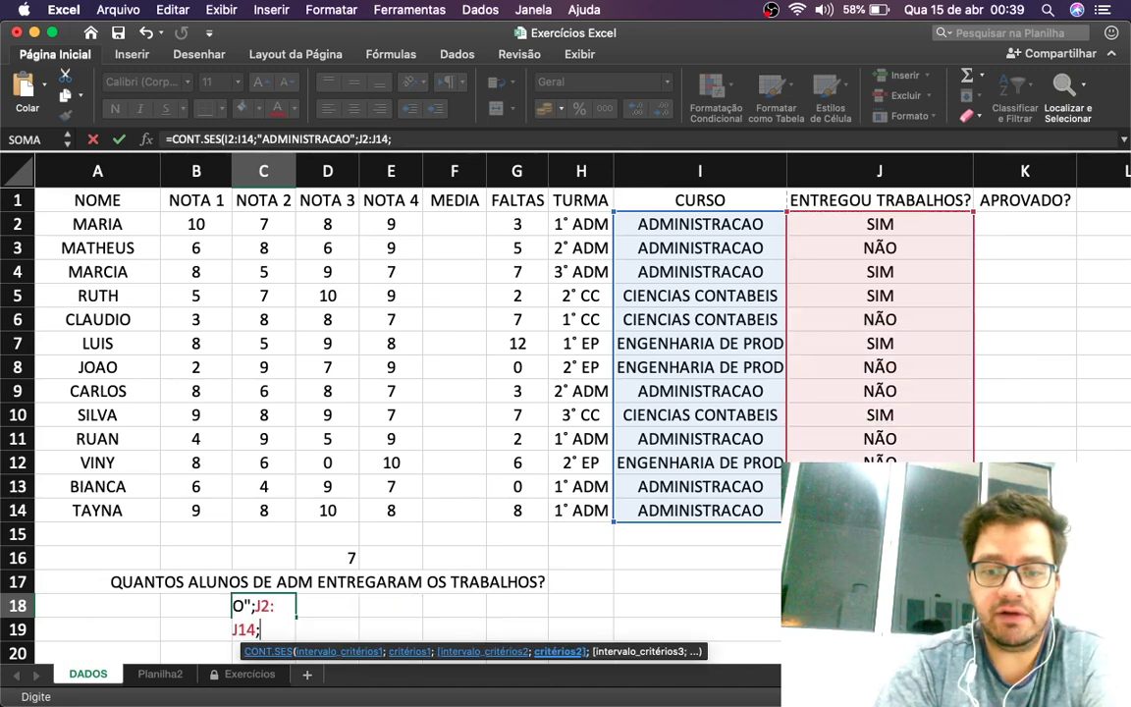
{"action": "type", "text": "SIM"}
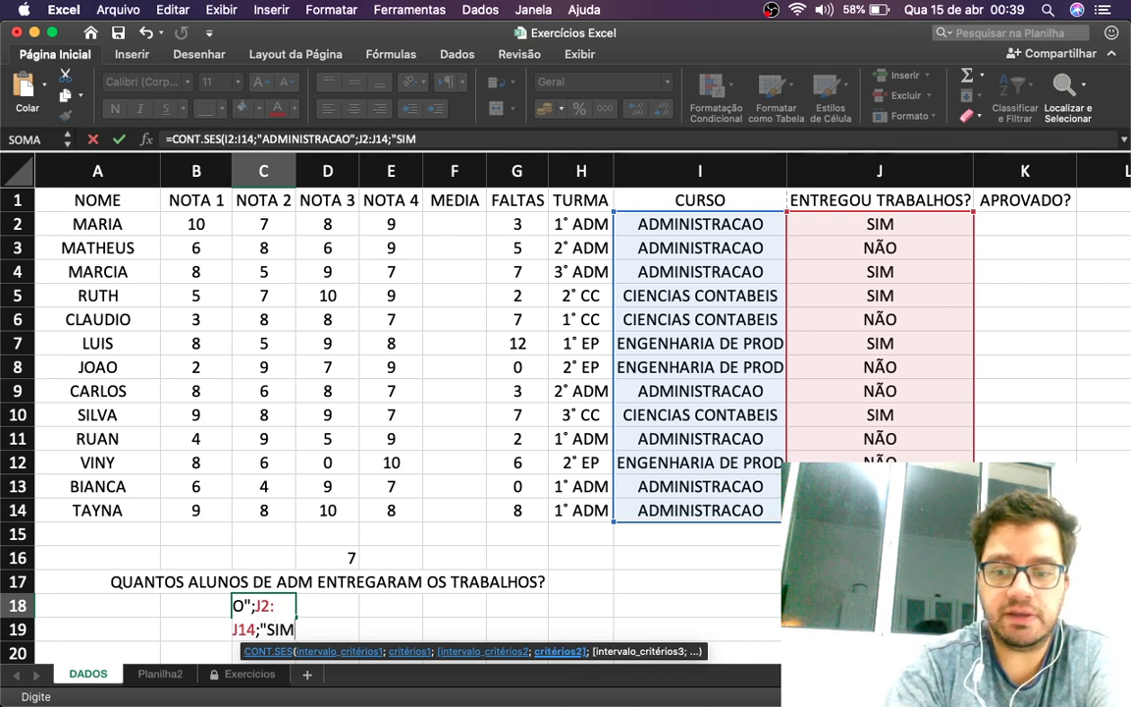
{"action": "type", "text": "\")"}
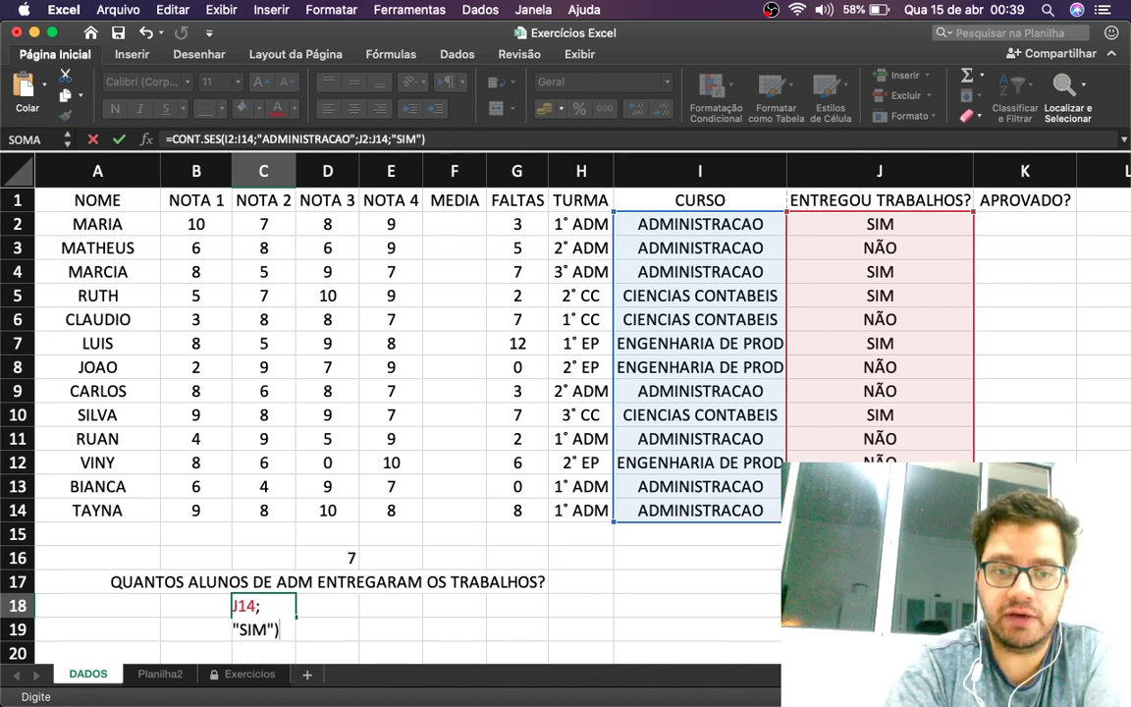
{"action": "key", "text": "Return"}
{"action": "key", "text": "Up"}
{"action": "key", "text": "F2"}
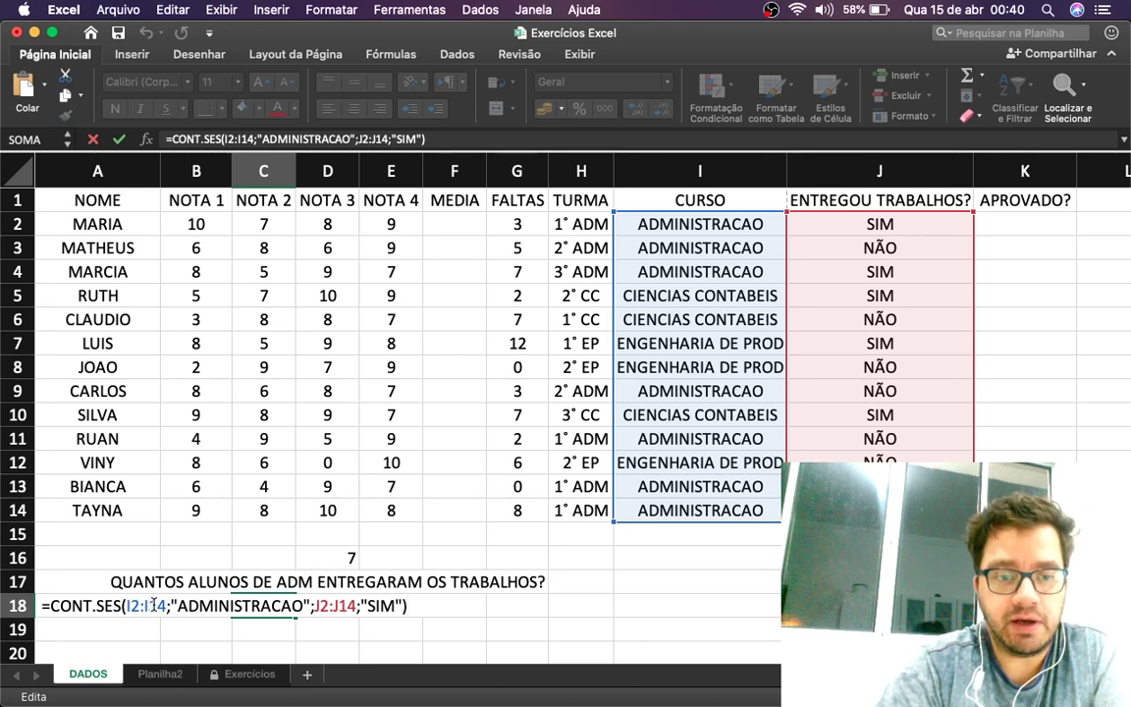
Go through the I2:I14, ADMINISTRACAO, J2:J14 and SIM arguments in C18, then commit it
{"action": "left_click_drag", "start_coordinate": [150, 608], "coordinate": [129, 612]}
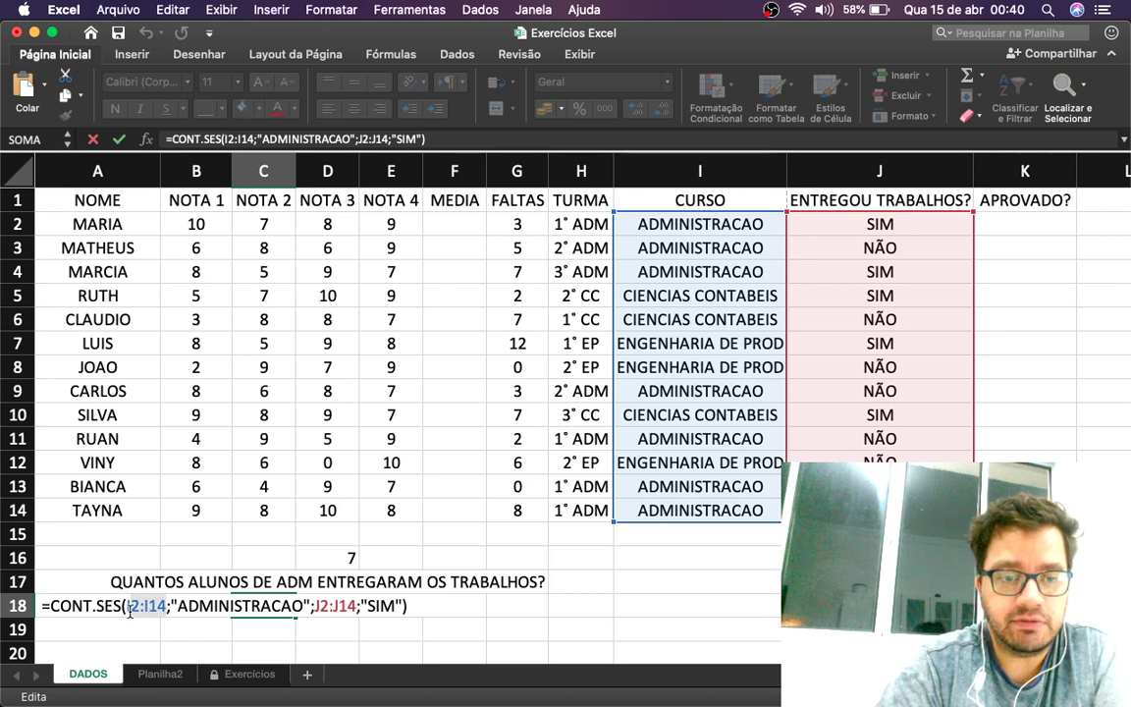
{"action": "left_click", "coordinate": [191, 608]}
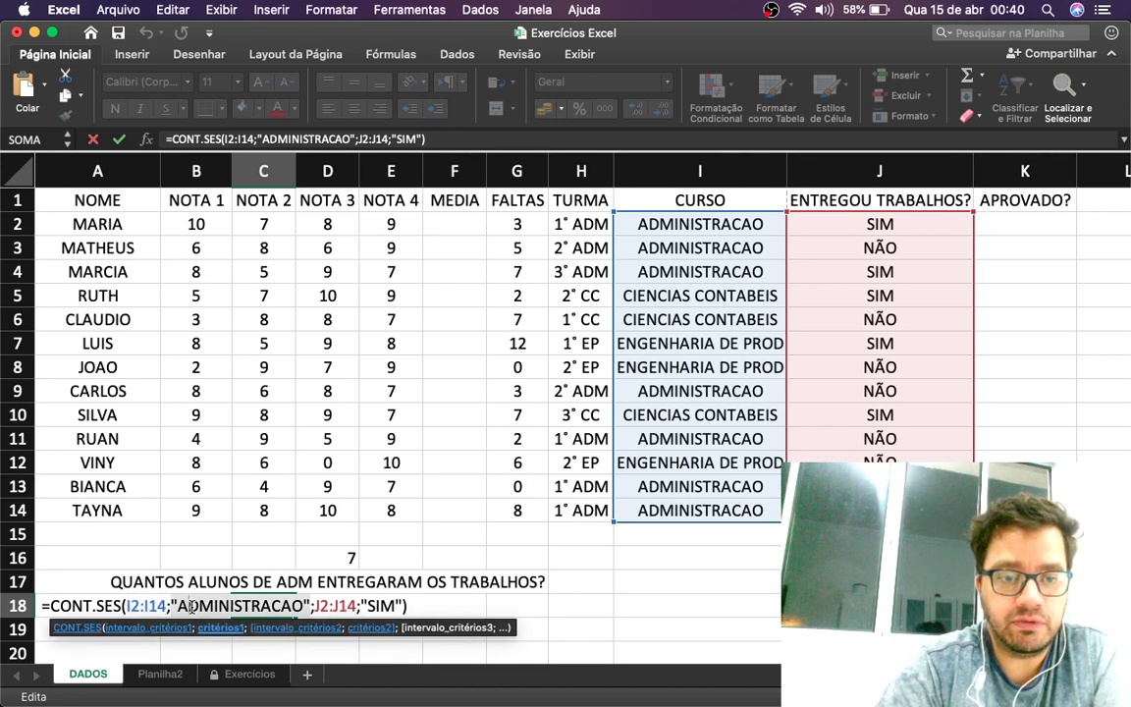
{"action": "double_click", "coordinate": [334, 607]}
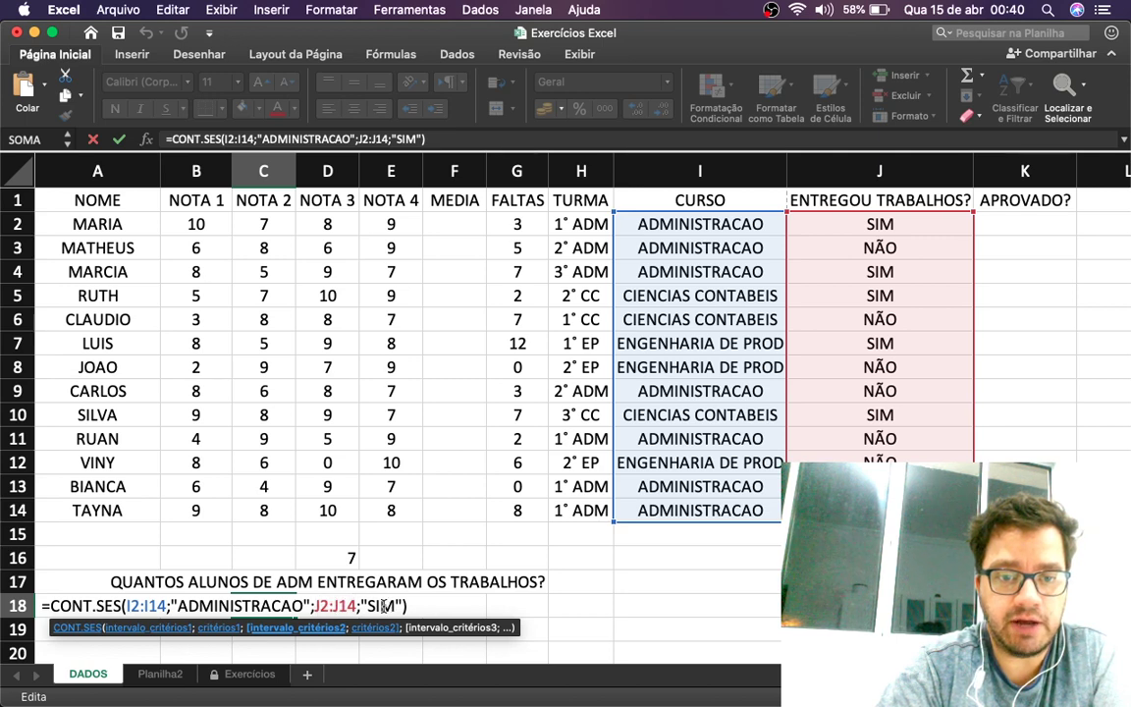
{"action": "left_click", "coordinate": [382, 606]}
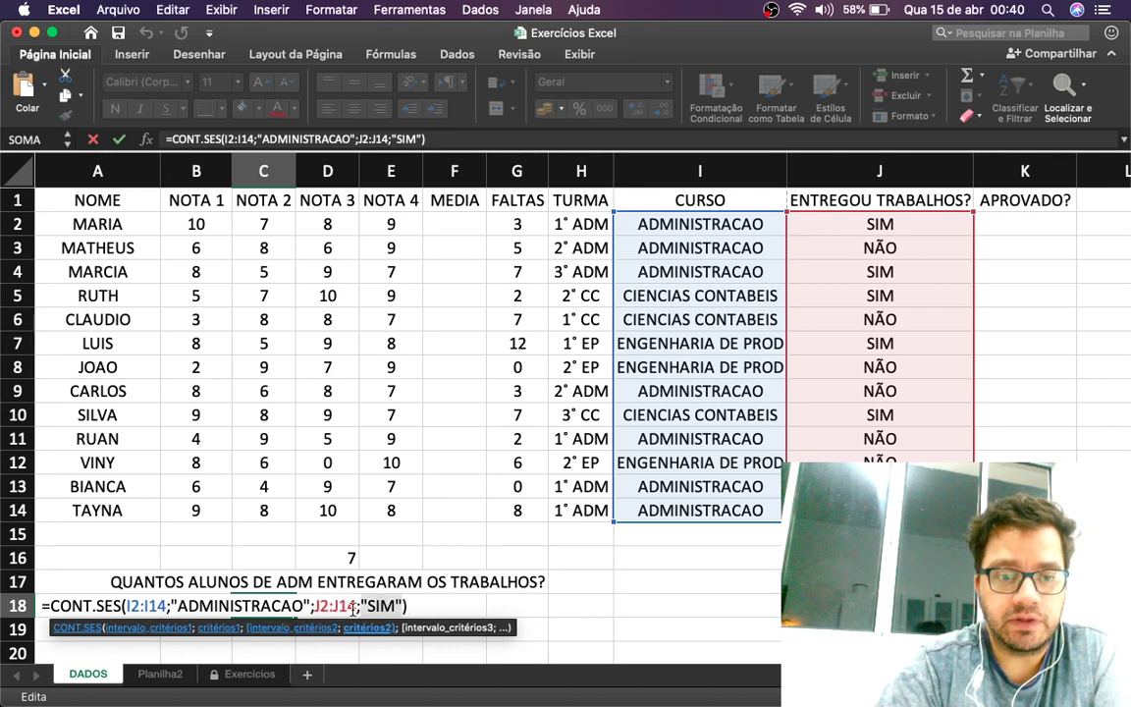
{"action": "left_click", "coordinate": [228, 606]}
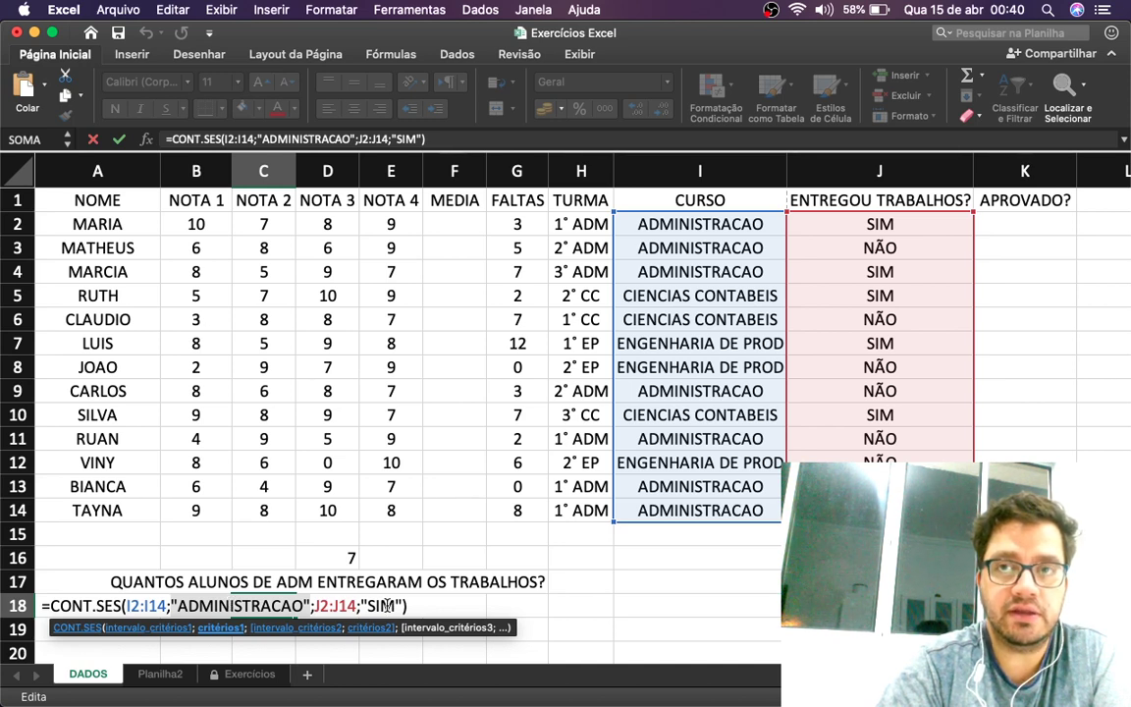
{"action": "key", "text": "Return"}
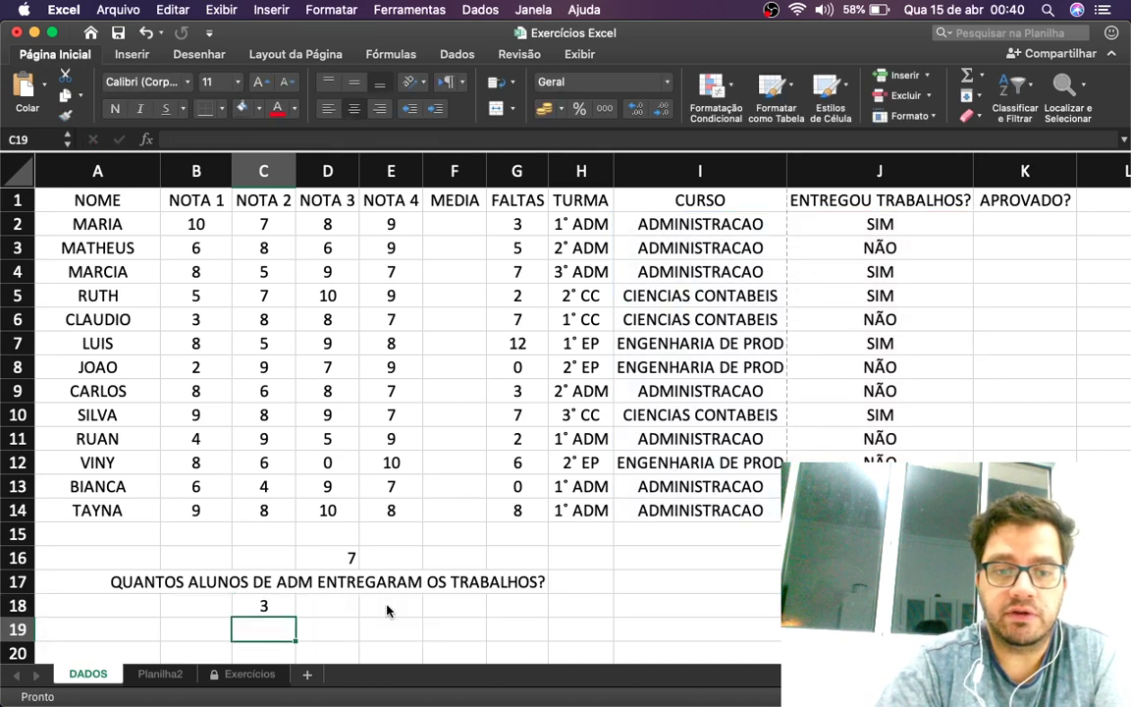
{"action": "left_click", "coordinate": [266, 604]}
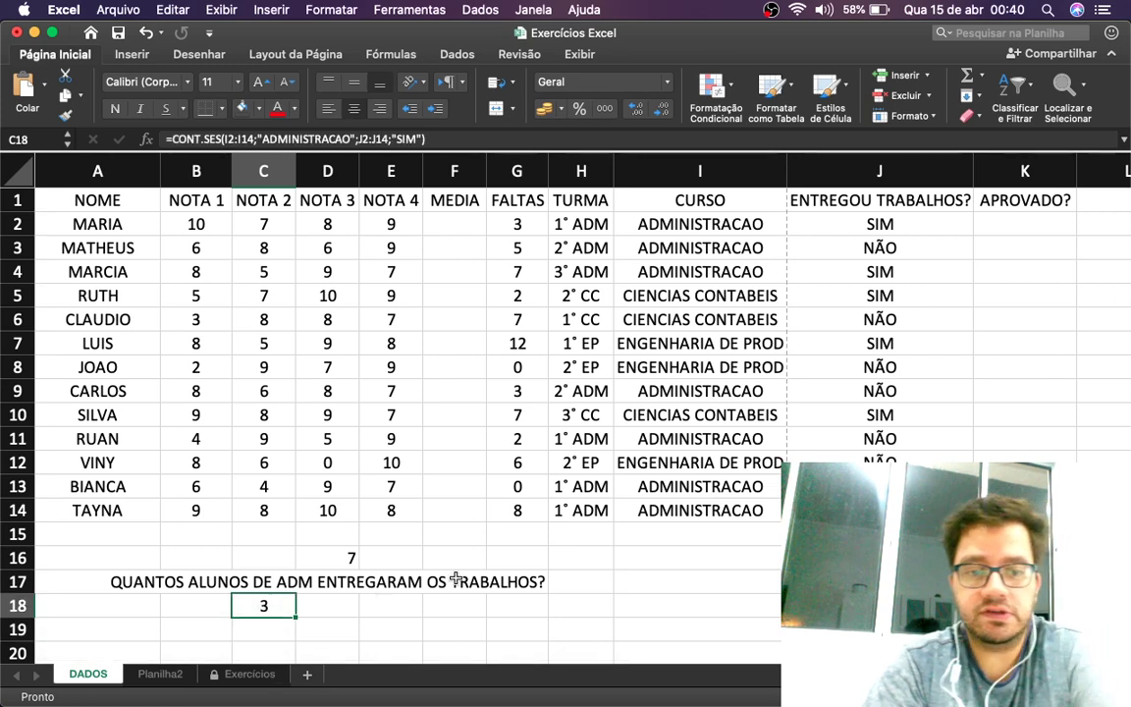
{"action": "key", "text": "F2"}
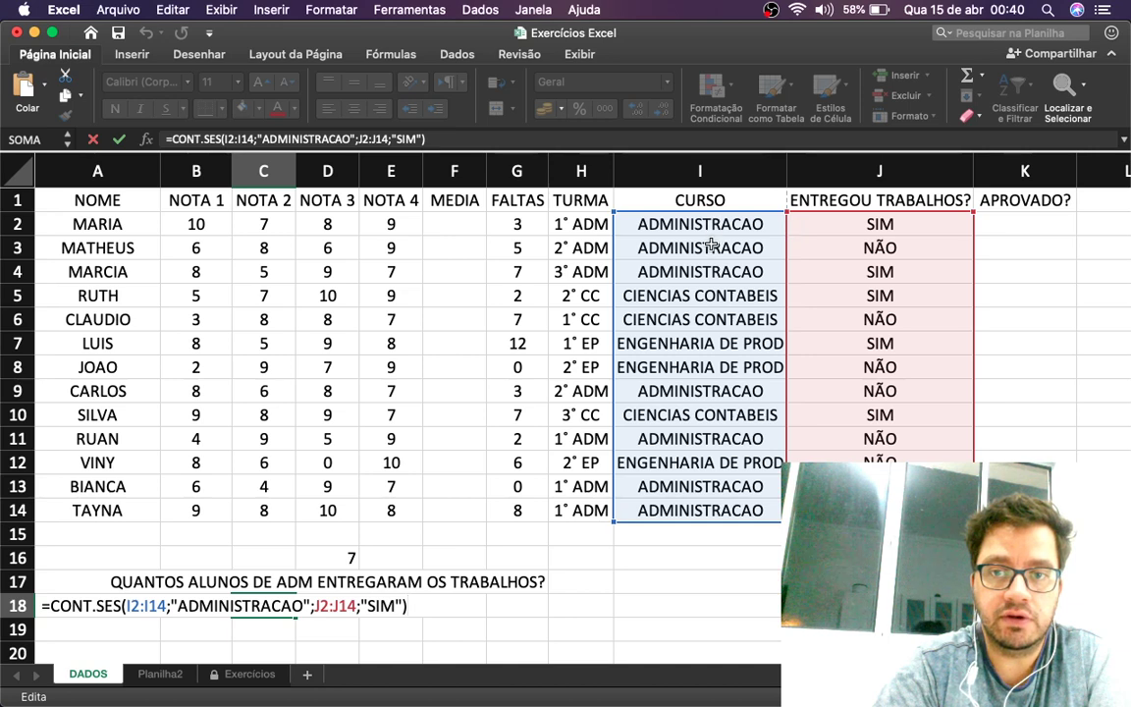
{"action": "key", "text": "Escape"}
{"action": "left_click", "coordinate": [742, 248]}
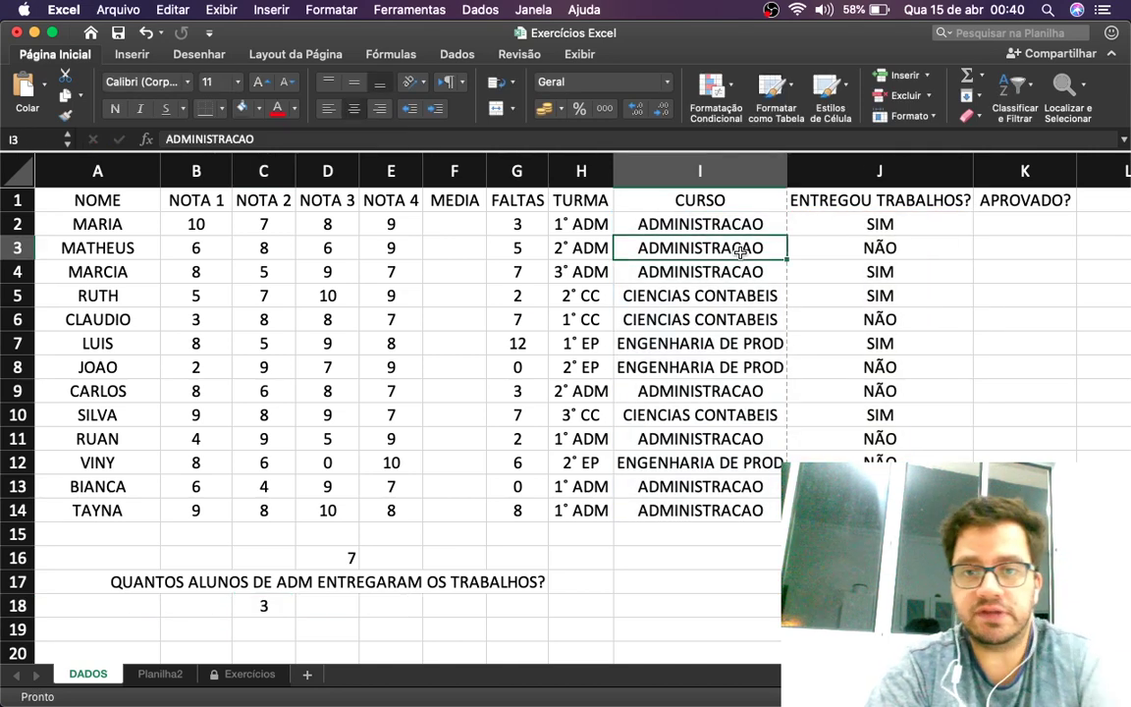
{"action": "left_click", "coordinate": [860, 244]}
{"action": "left_click_drag", "start_coordinate": [737, 248], "coordinate": [828, 246]}
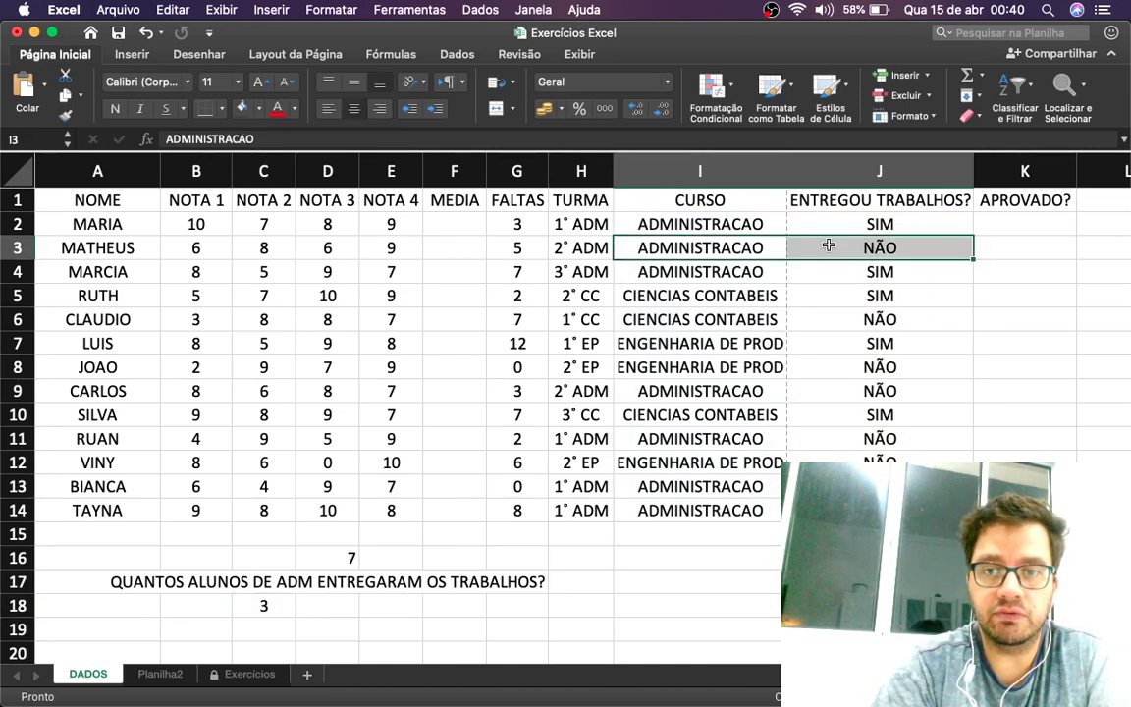
{"action": "left_click_drag", "start_coordinate": [723, 273], "coordinate": [812, 268]}
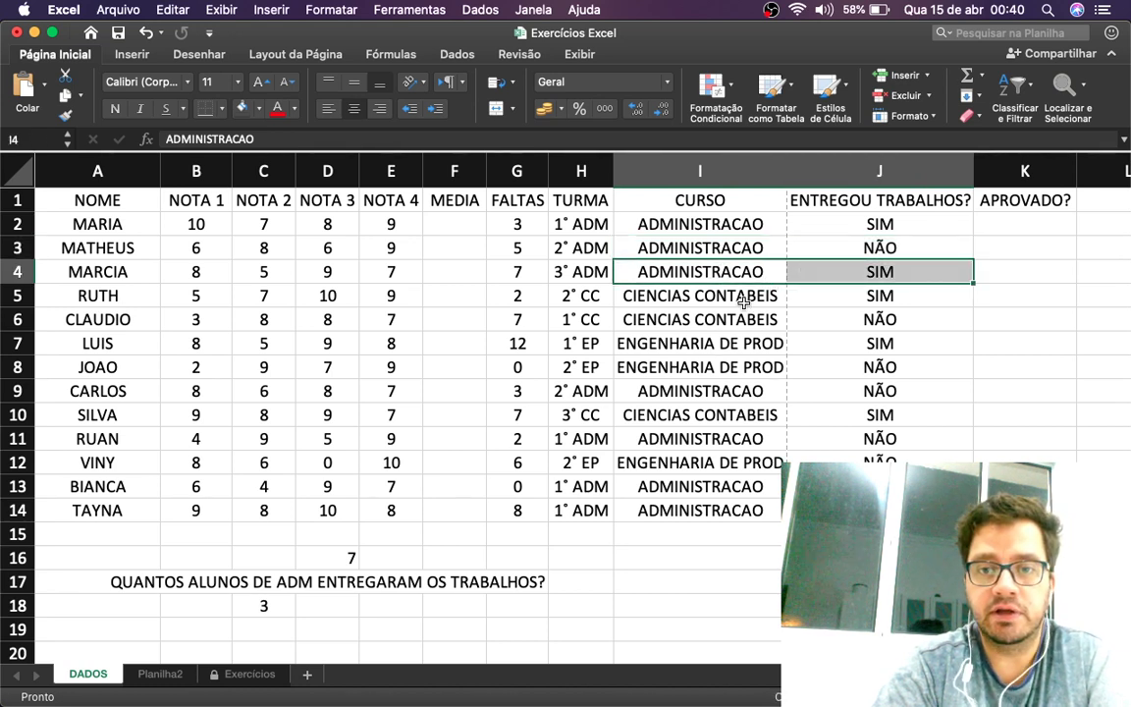
{"action": "left_click_drag", "start_coordinate": [687, 295], "coordinate": [803, 296]}
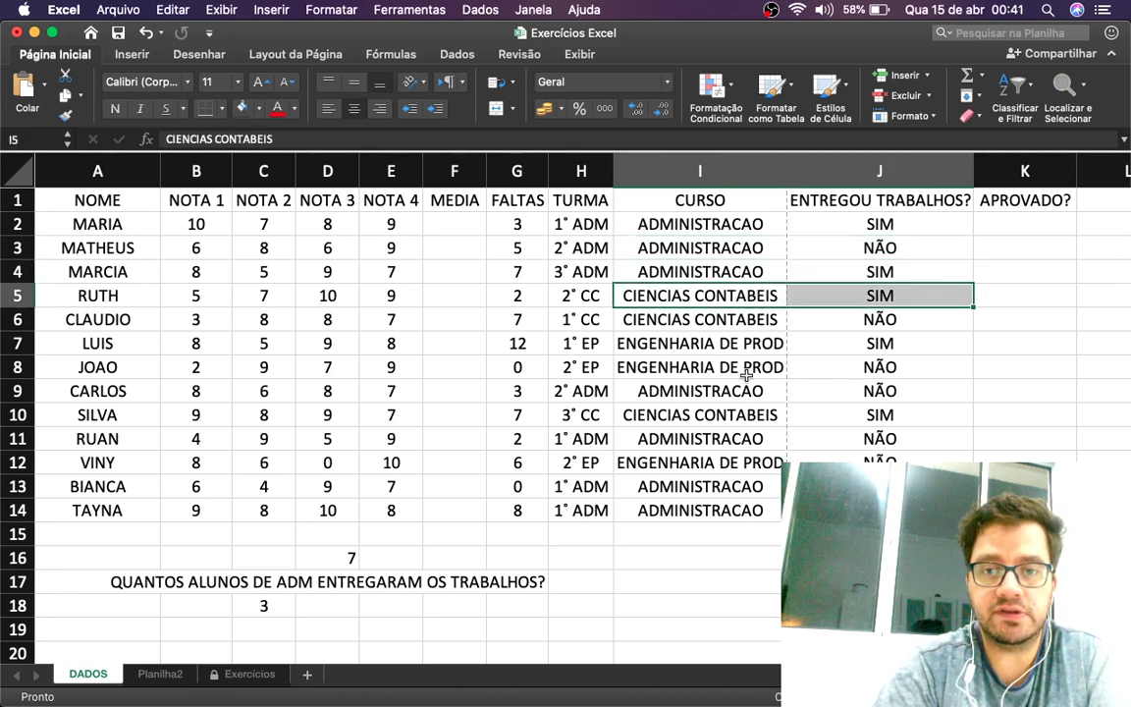
{"action": "left_click_drag", "start_coordinate": [720, 224], "coordinate": [864, 508]}
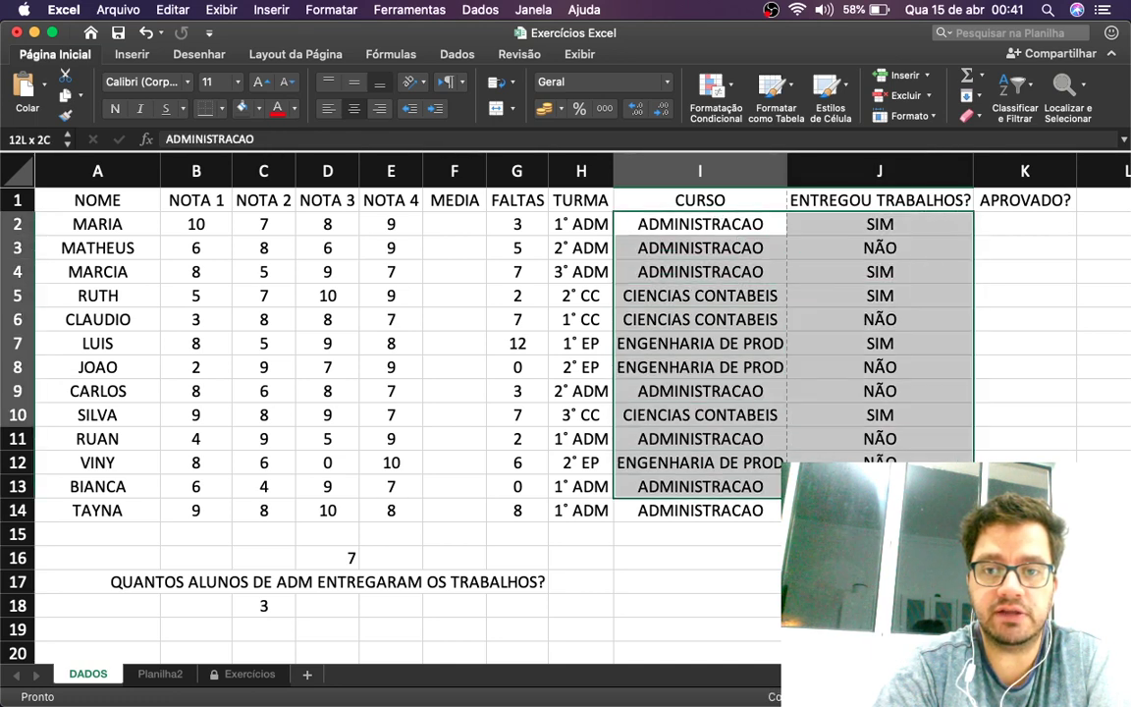
{"action": "left_click", "coordinate": [260, 601]}
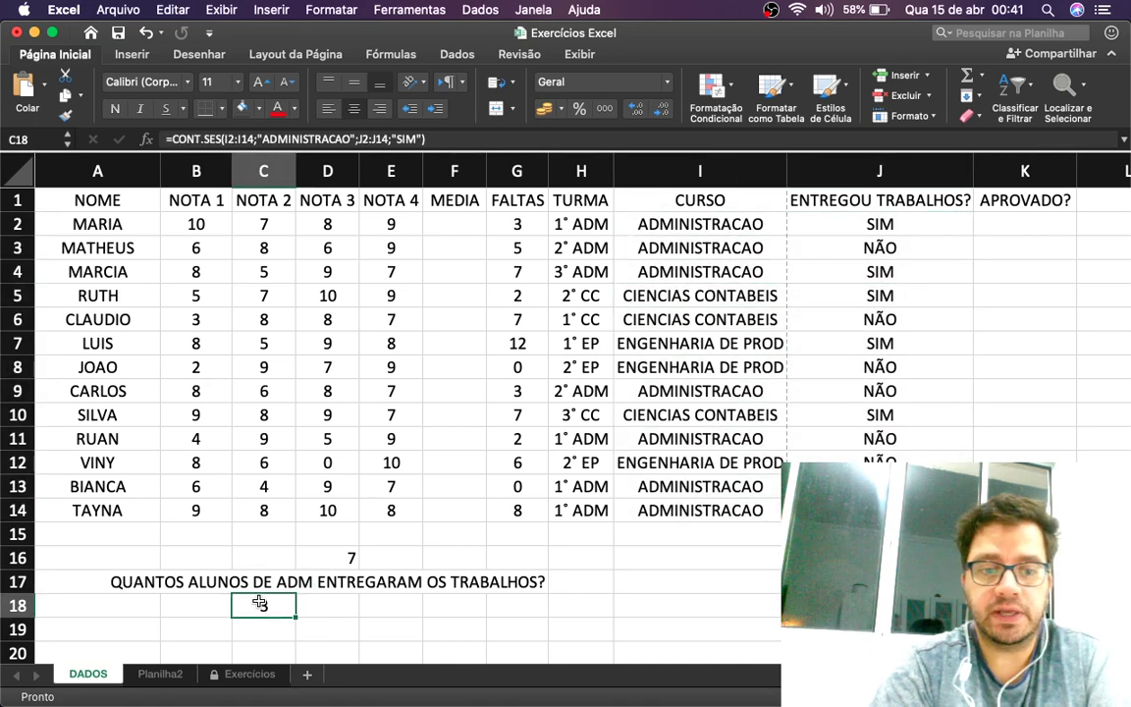
{"action": "double_click", "coordinate": [258, 601]}
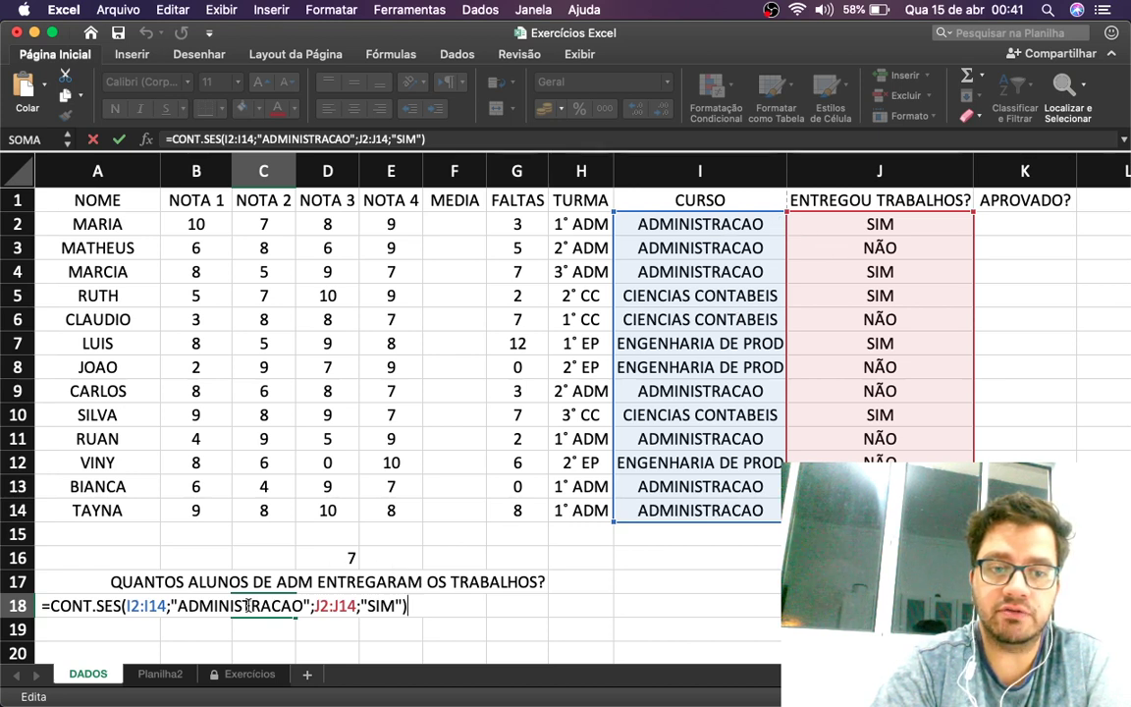
{"action": "left_click", "coordinate": [349, 605]}
{"action": "left_click", "coordinate": [386, 608]}
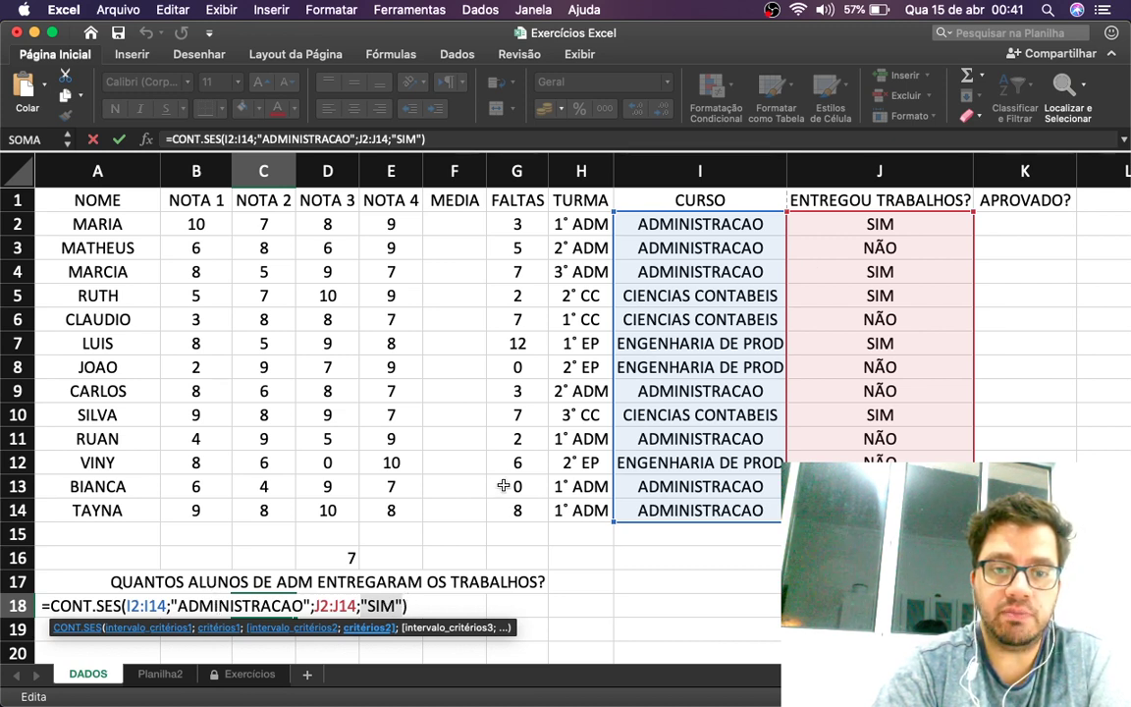
{"action": "key", "text": "Return"}
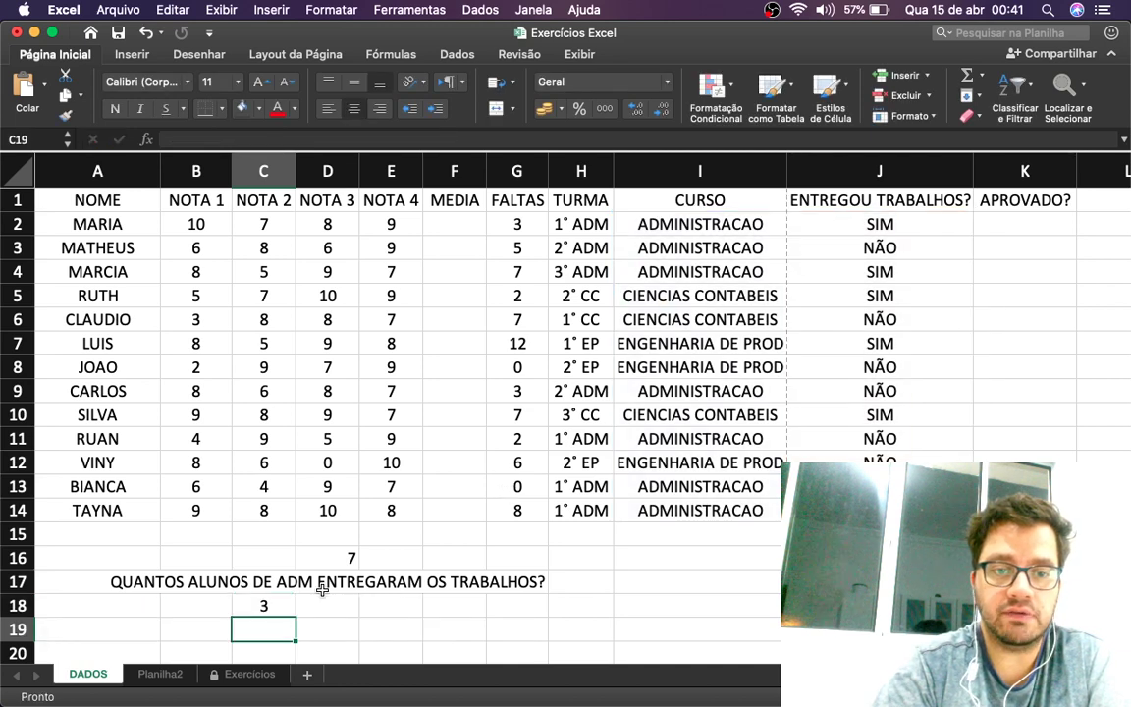
{"action": "left_click", "coordinate": [263, 606]}
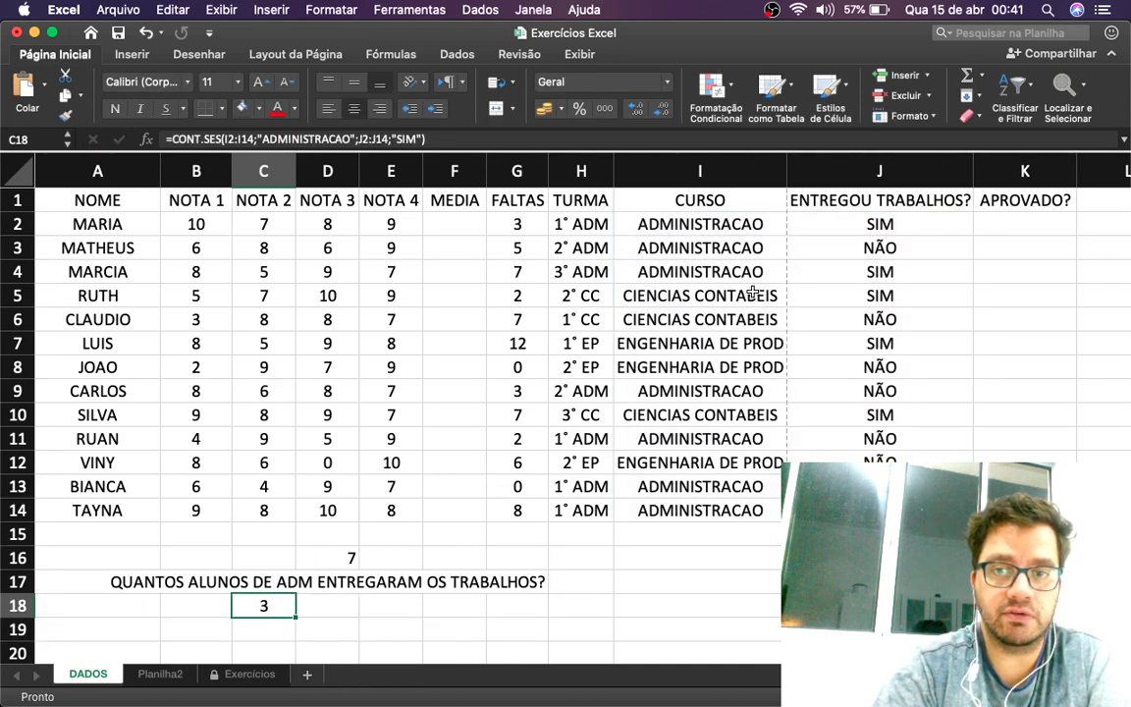
{"action": "left_click_drag", "start_coordinate": [721, 225], "coordinate": [797, 223]}
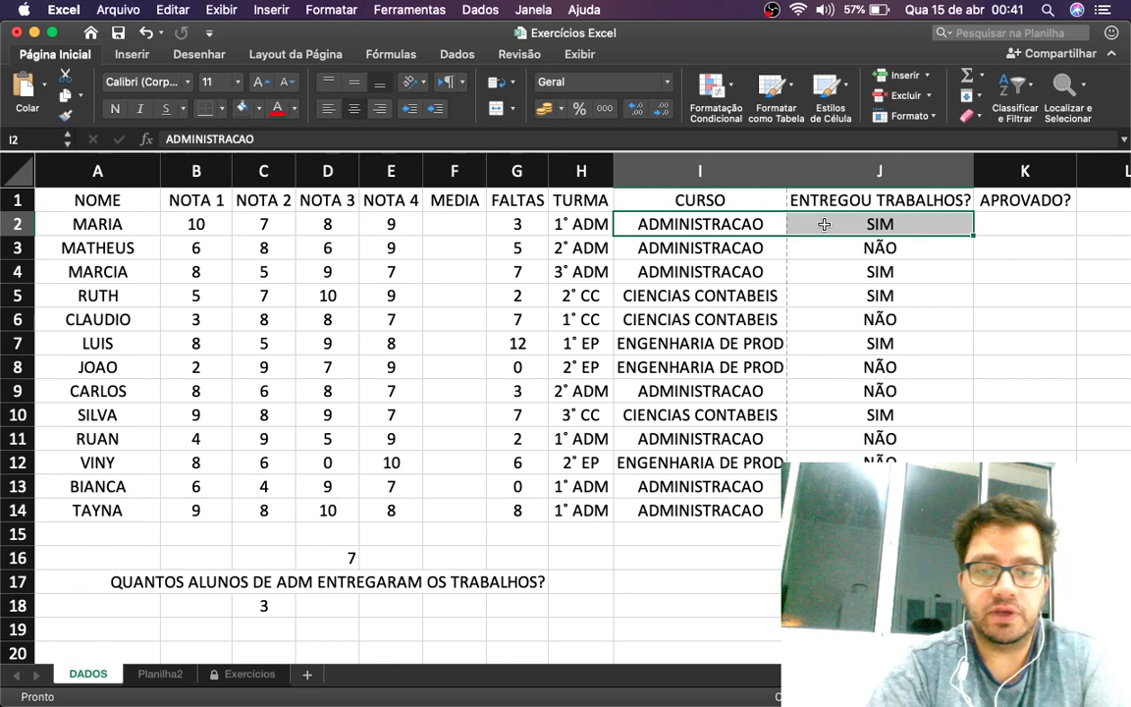
{"action": "left_click_drag", "start_coordinate": [759, 274], "coordinate": [823, 282]}
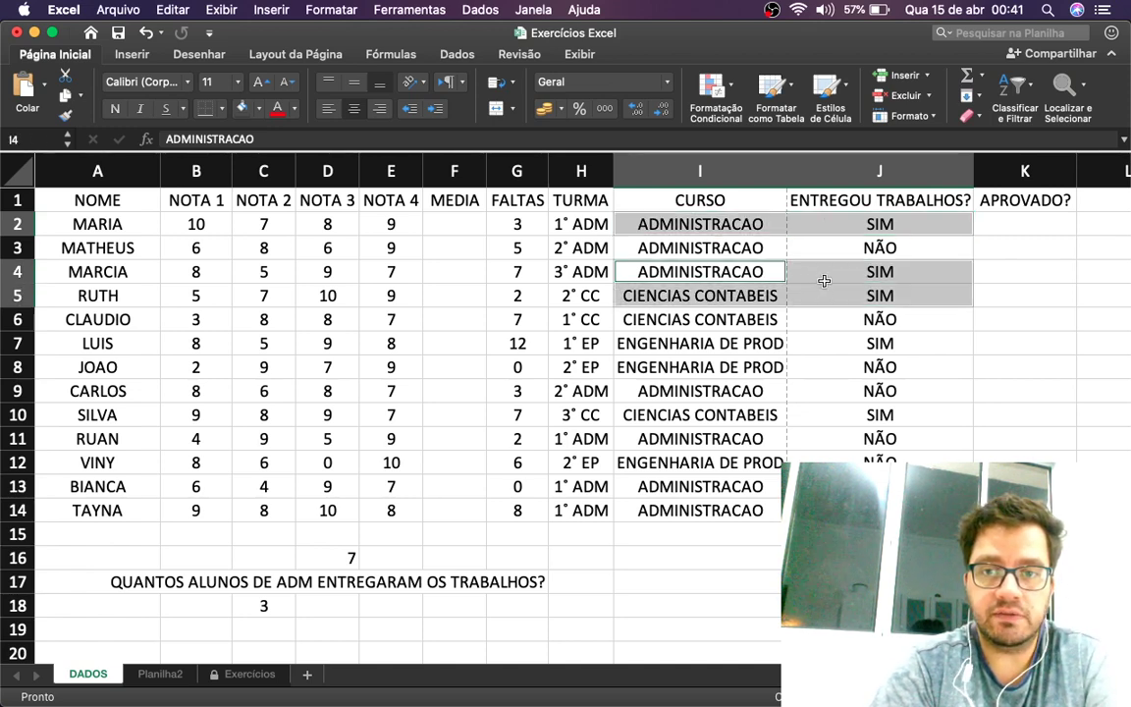
{"action": "left_click", "coordinate": [758, 297]}
{"action": "left_click_drag", "start_coordinate": [736, 271], "coordinate": [821, 268]}
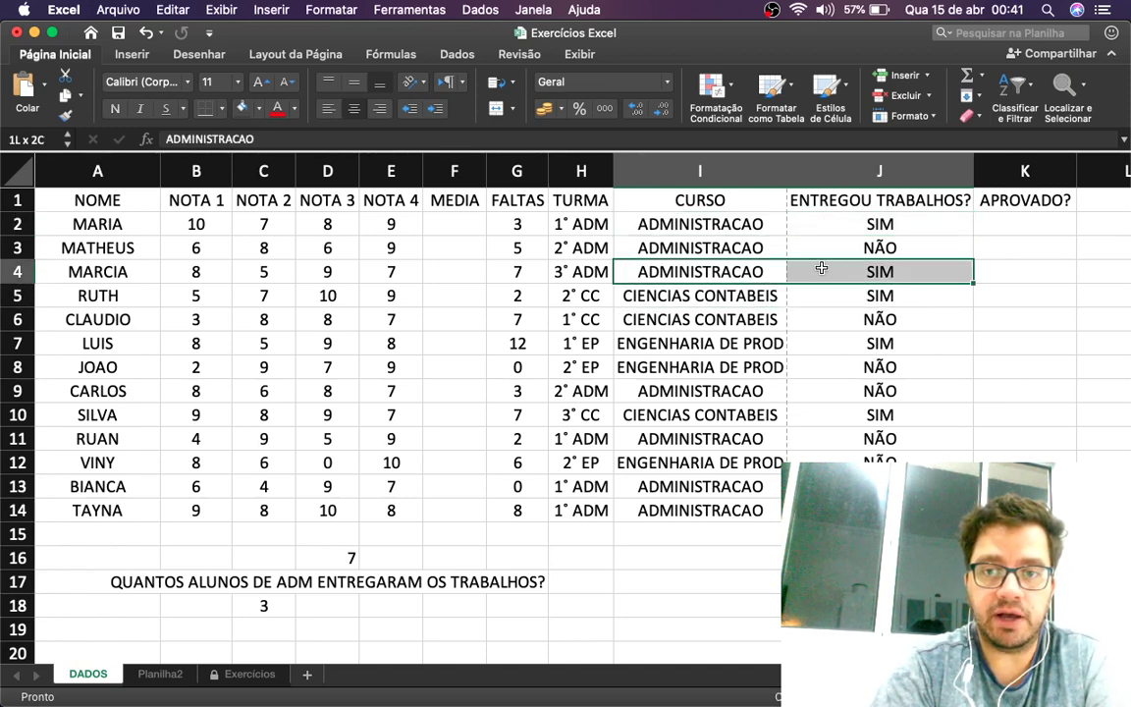
{"action": "left_click_drag", "start_coordinate": [752, 225], "coordinate": [830, 223]}
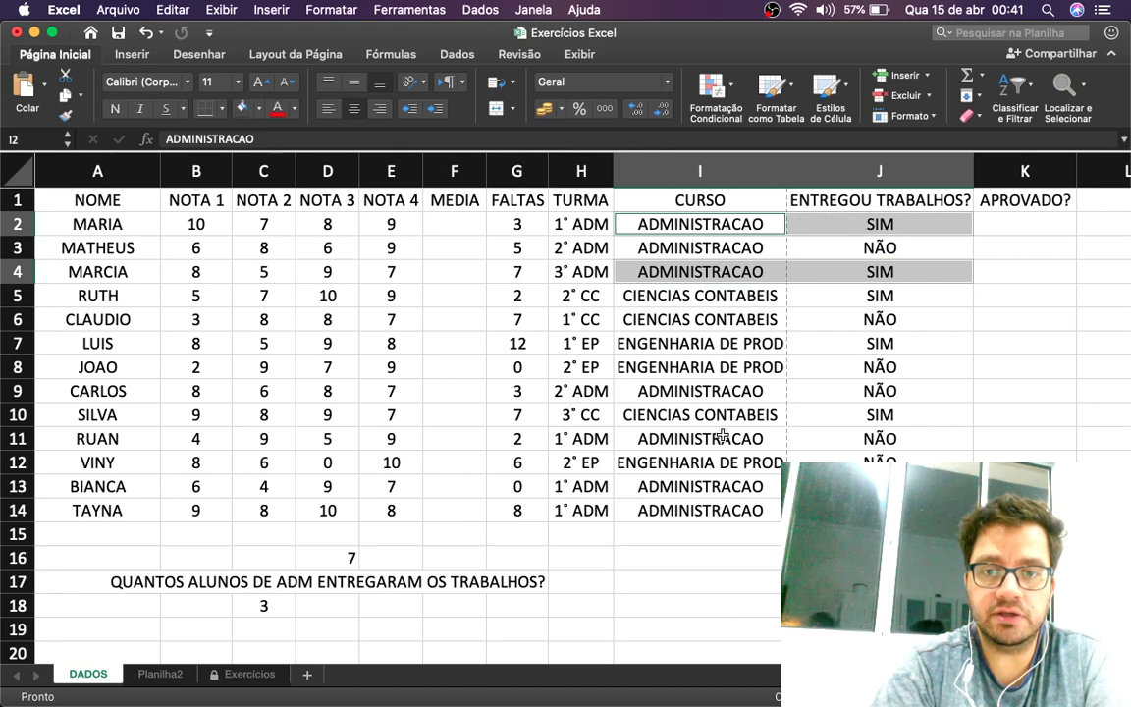
{"action": "left_click", "coordinate": [678, 486], "text": "super"}
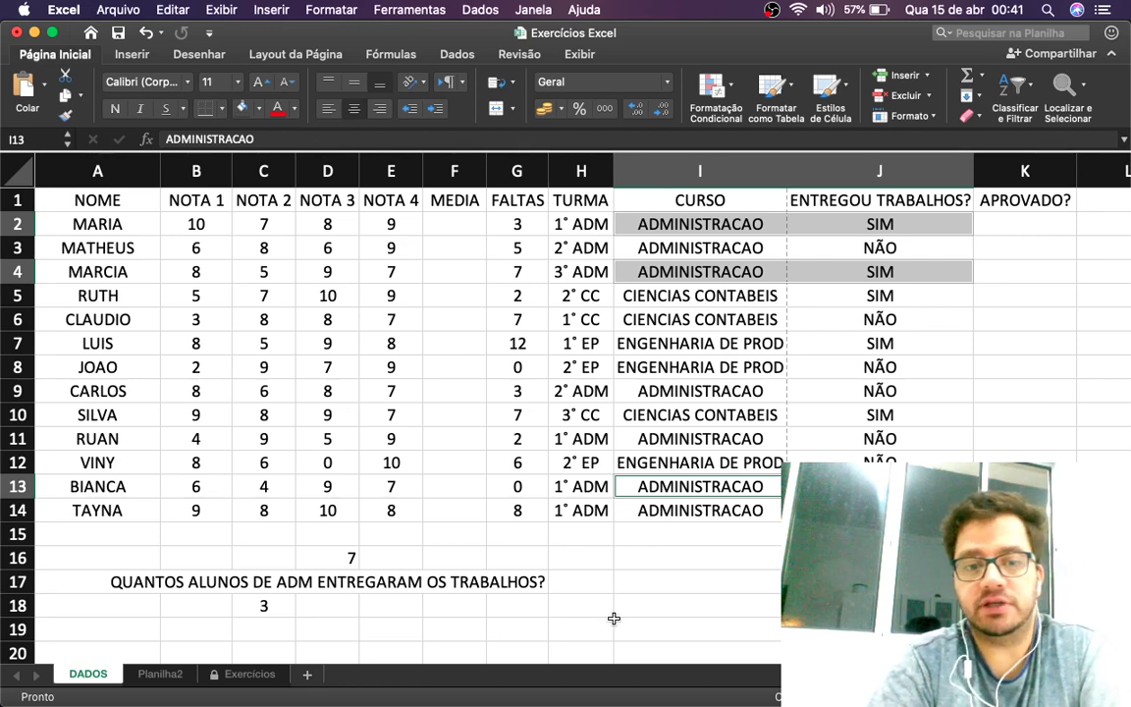
Reopen C18's formula and review its I2:I14, ADMINISTRACAO and SIM arguments
{"action": "left_click", "coordinate": [668, 557]}
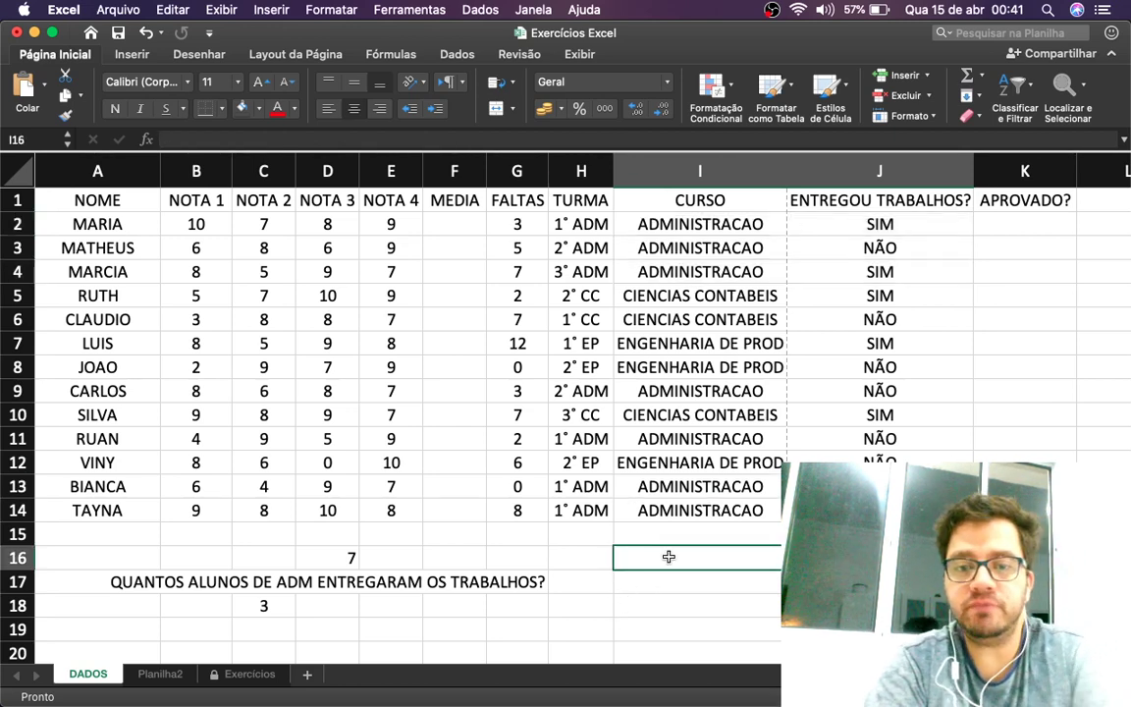
{"action": "left_click", "coordinate": [253, 603]}
{"action": "double_click", "coordinate": [269, 603]}
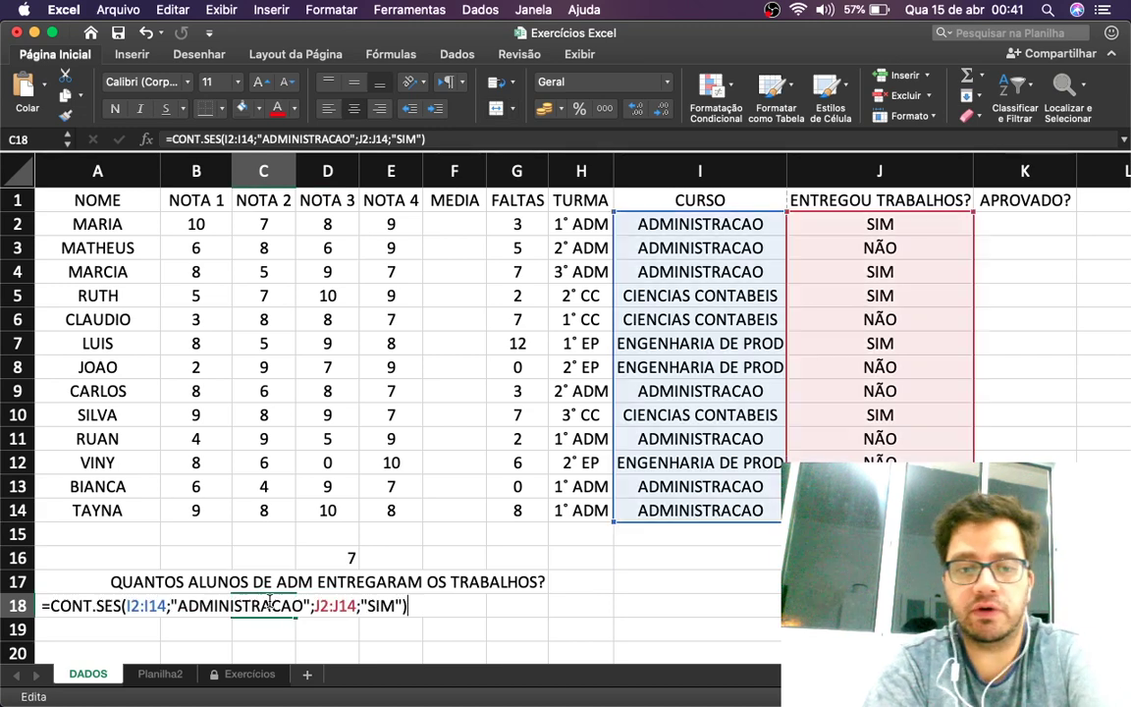
{"action": "double_click", "coordinate": [144, 604]}
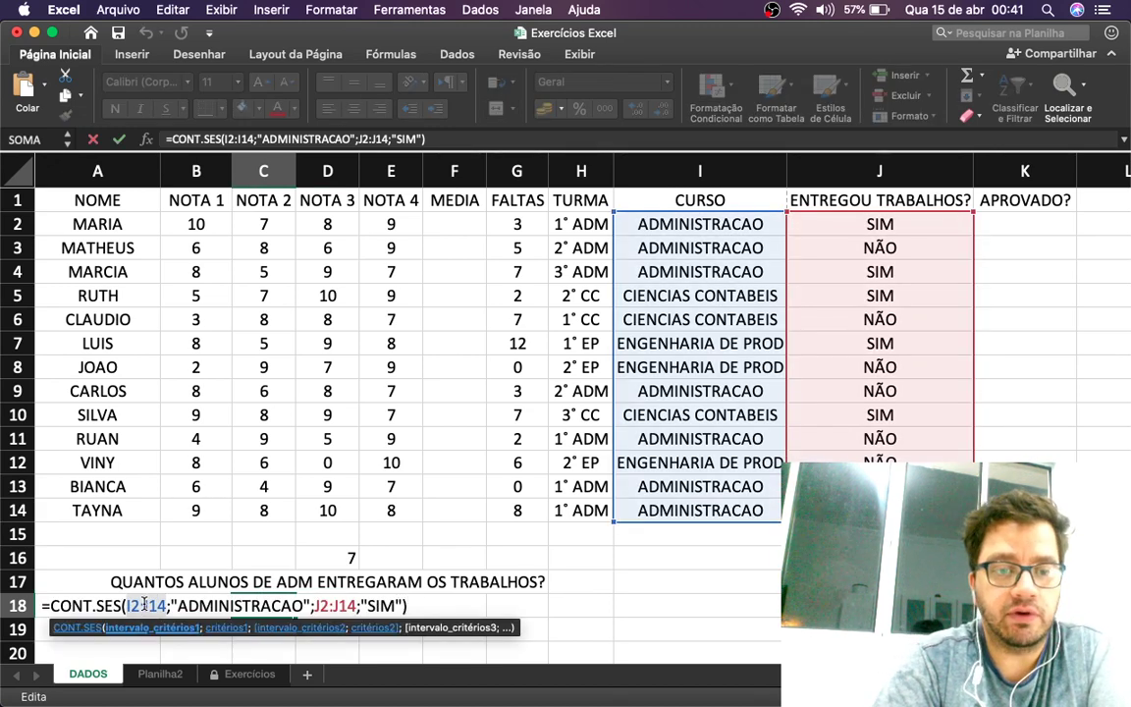
{"action": "double_click", "coordinate": [240, 607]}
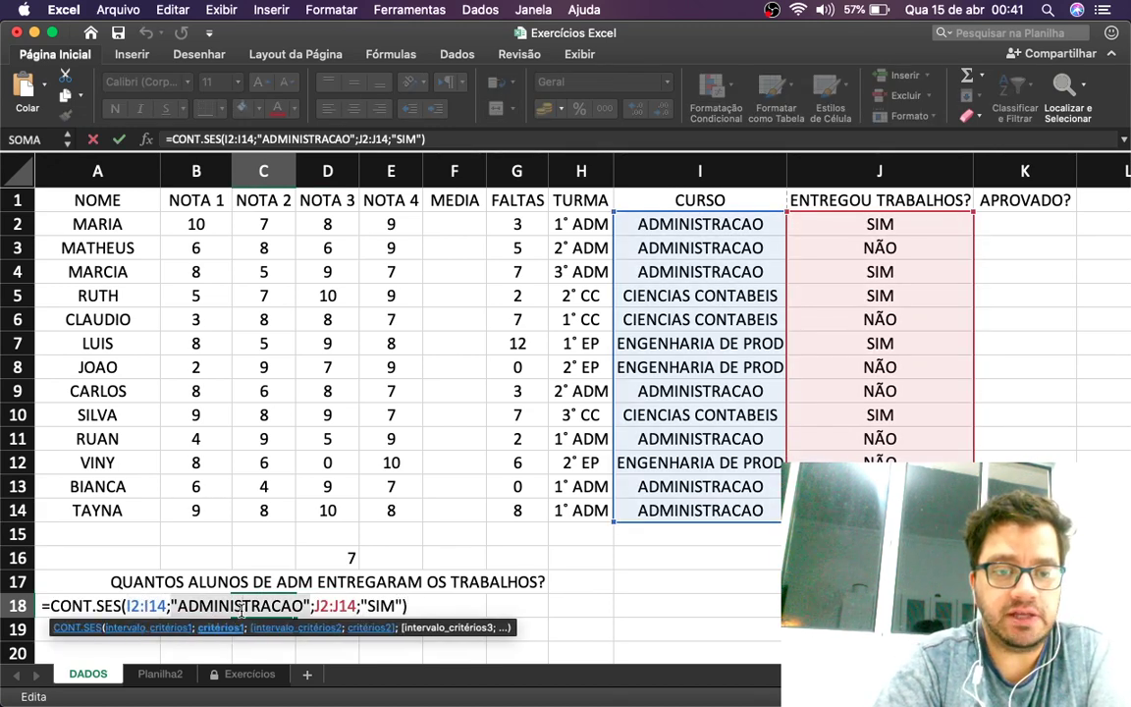
{"action": "double_click", "coordinate": [374, 605]}
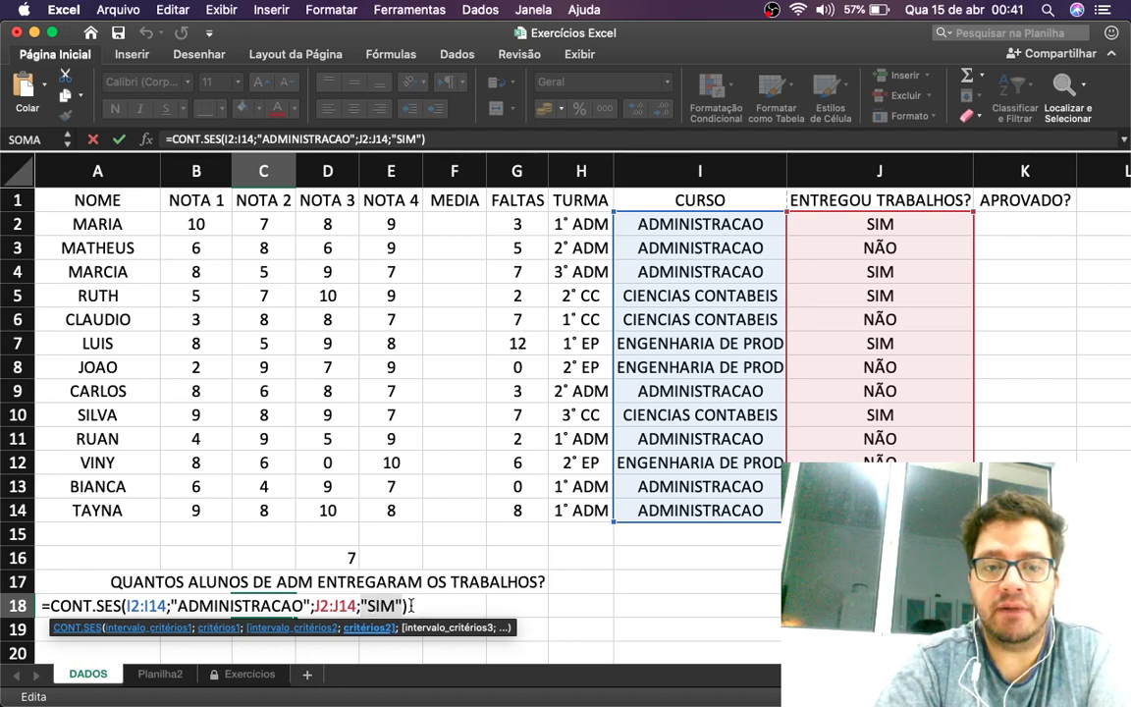
{"action": "left_click", "coordinate": [246, 605]}
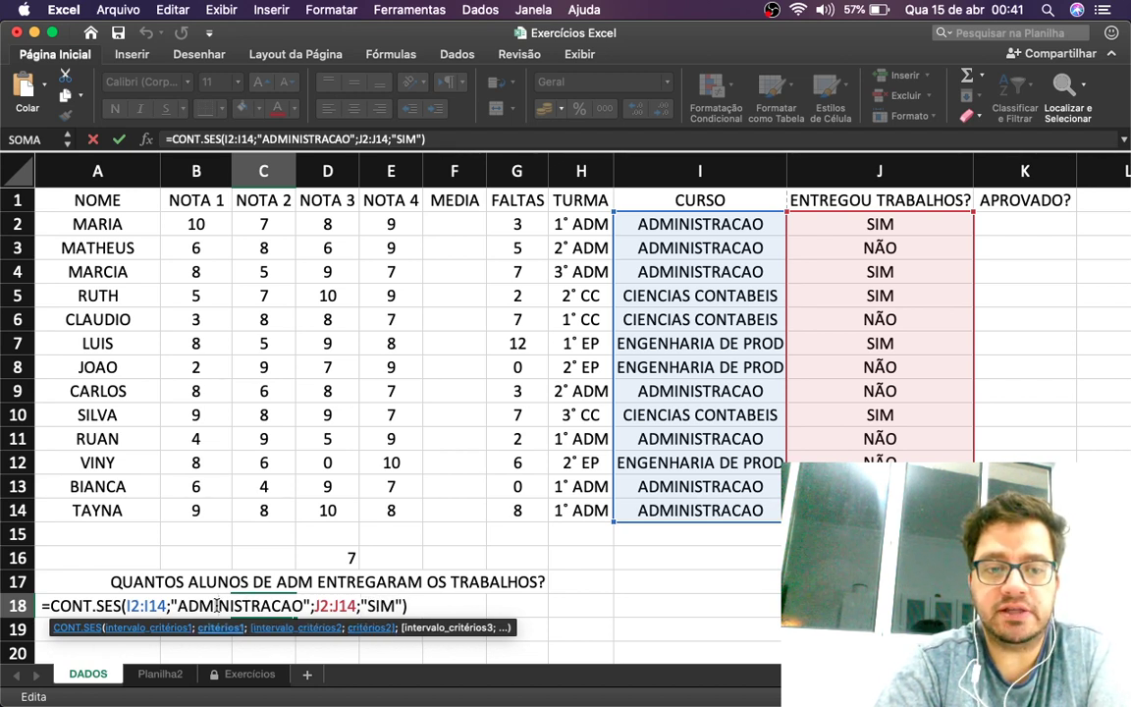
{"action": "left_click", "coordinate": [399, 606]}
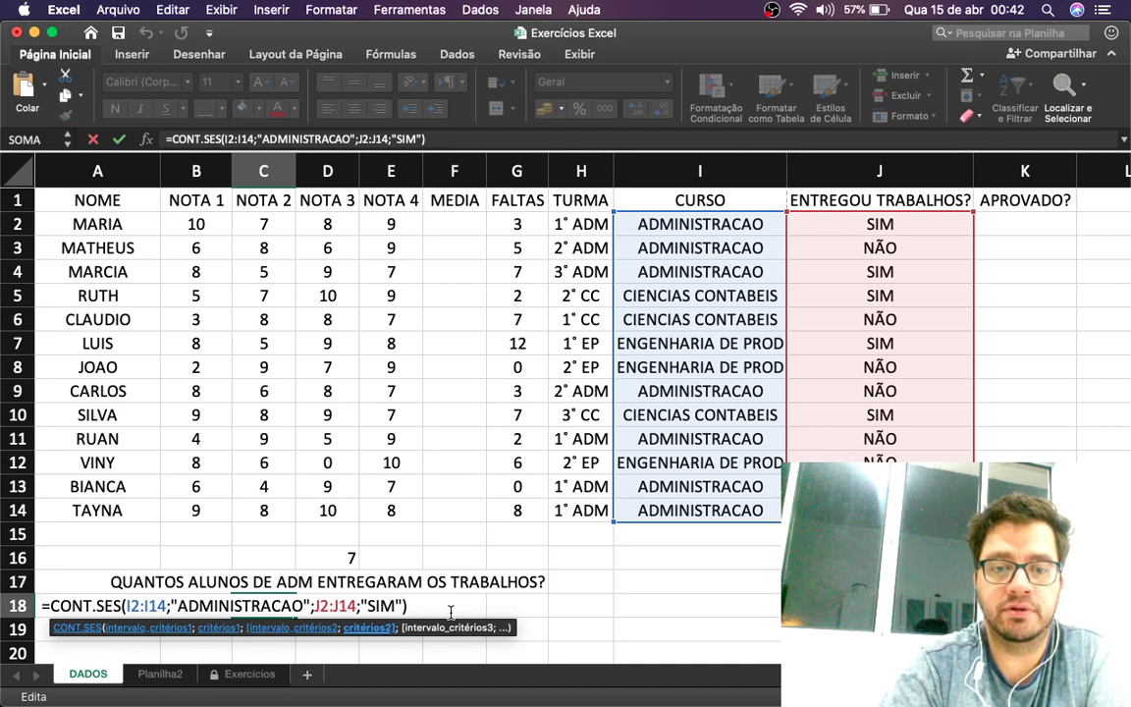
Append ;H2:H14;"2° ADM" as a third condition and reopen the formula
{"action": "type", "text": ";"}
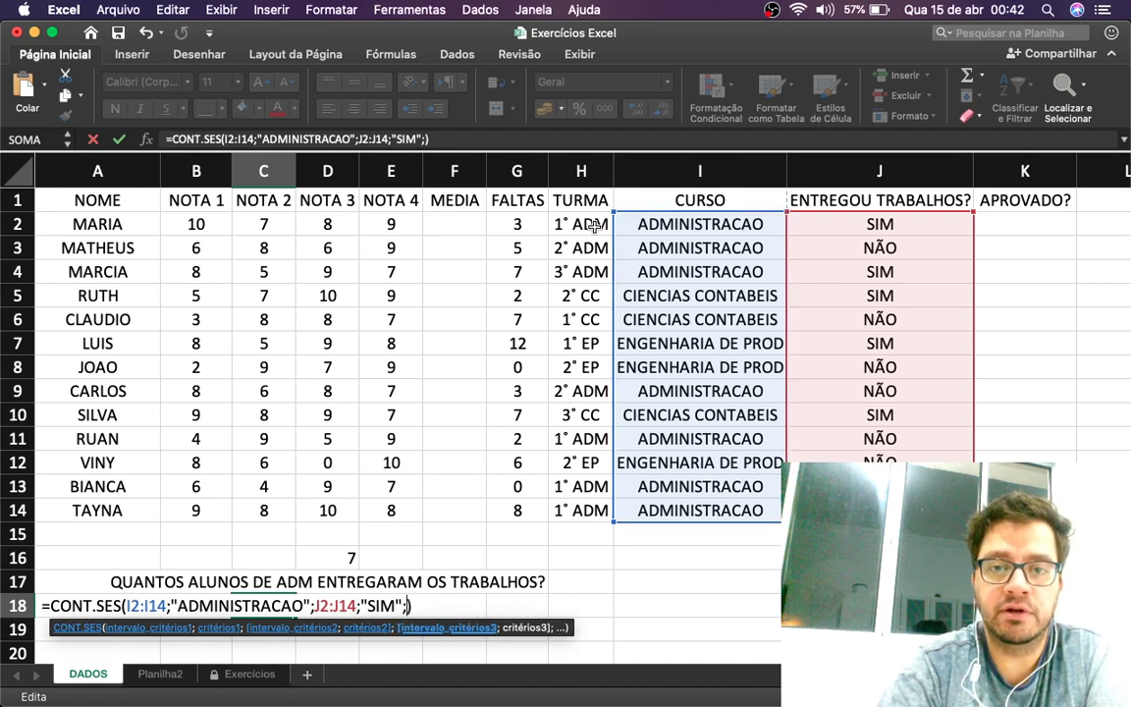
{"action": "left_click_drag", "start_coordinate": [570, 223], "coordinate": [584, 503]}
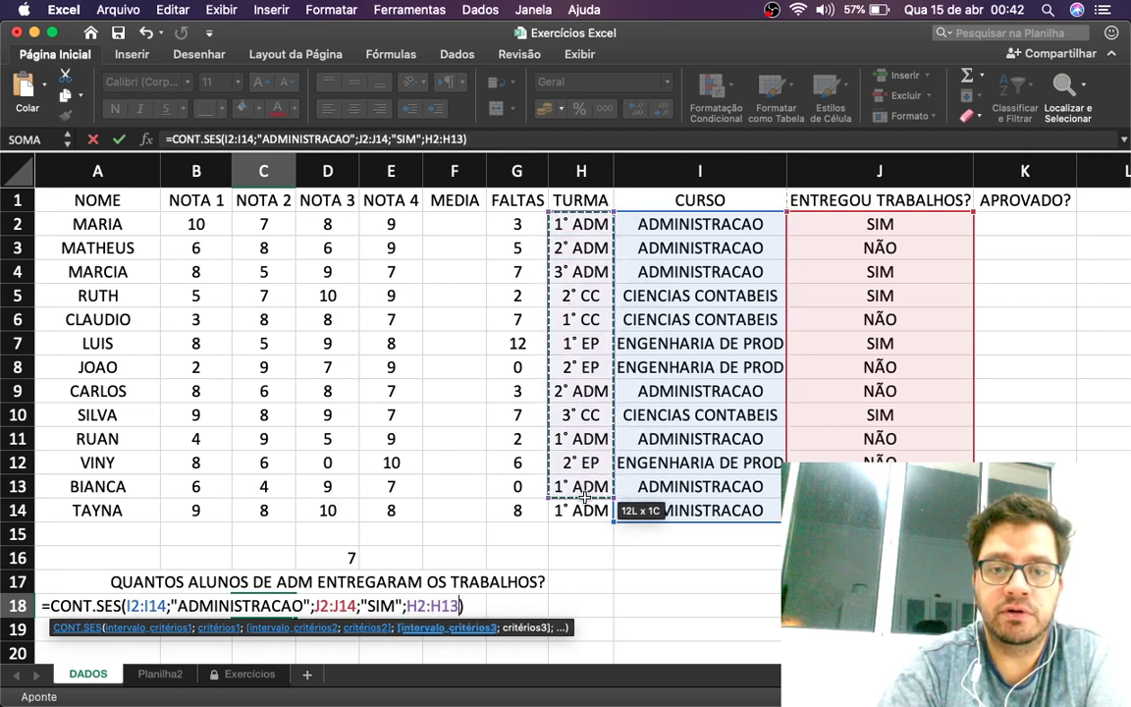
{"action": "type", "text": ";"}
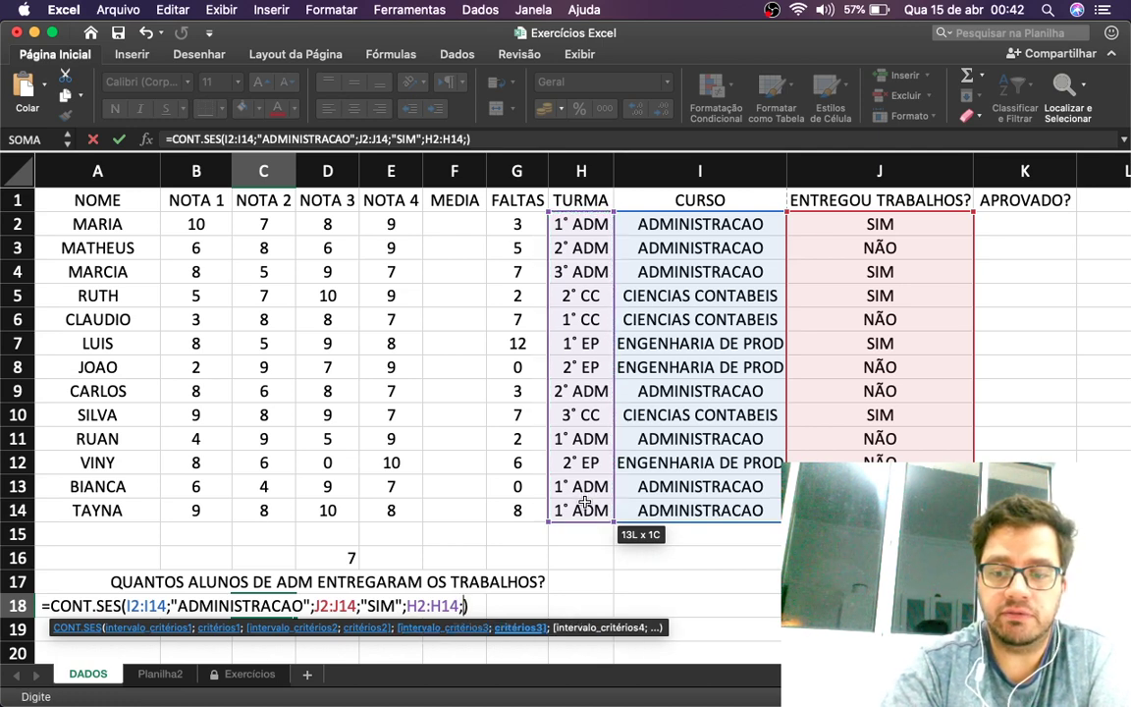
{"action": "type", "text": "\"2"}
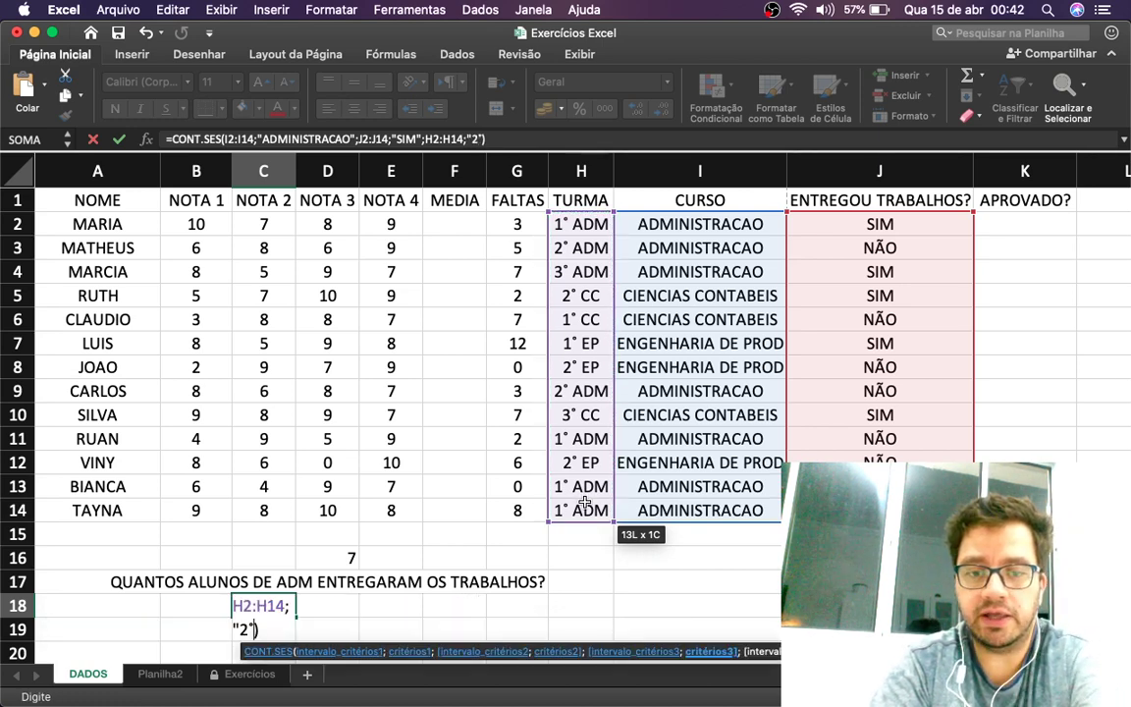
{"action": "type", "text": "° ADM"}
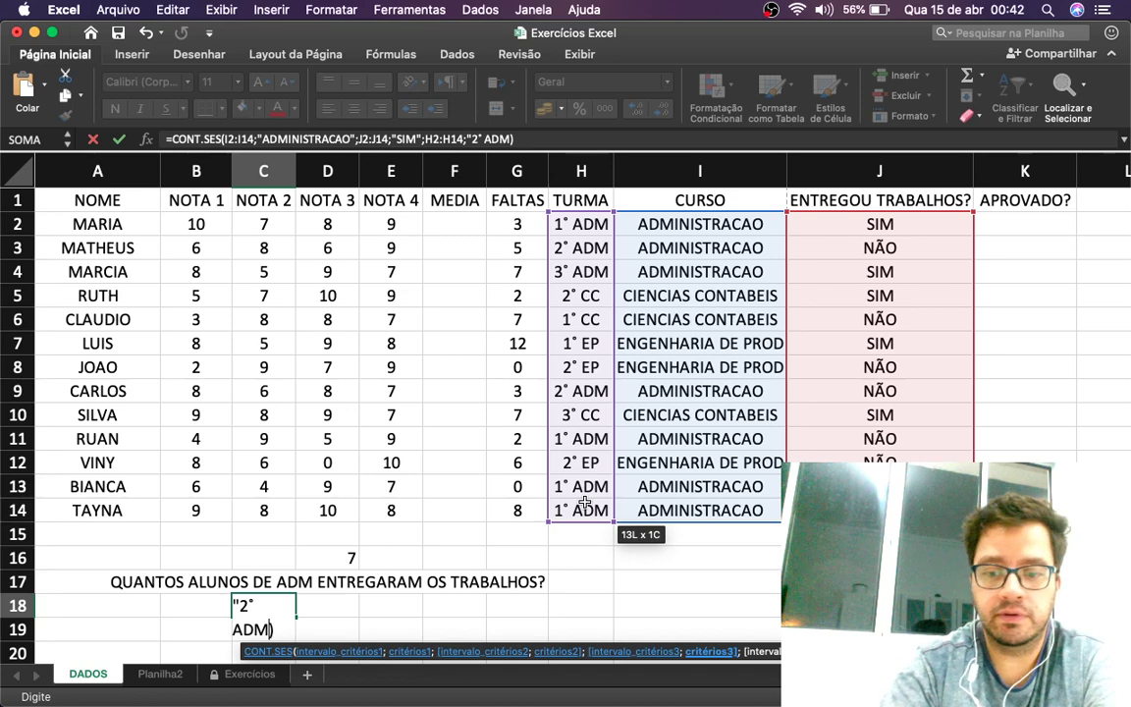
{"action": "type", "text": "\""}
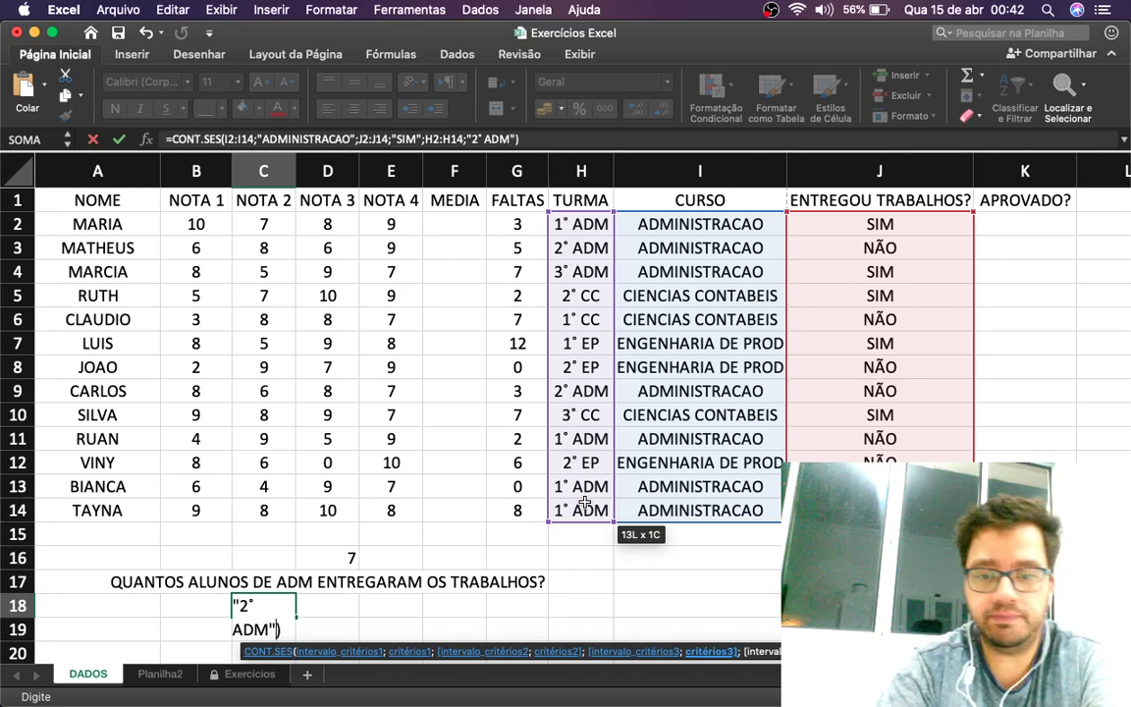
{"action": "key", "text": "Return"}
{"action": "key", "text": "Up"}
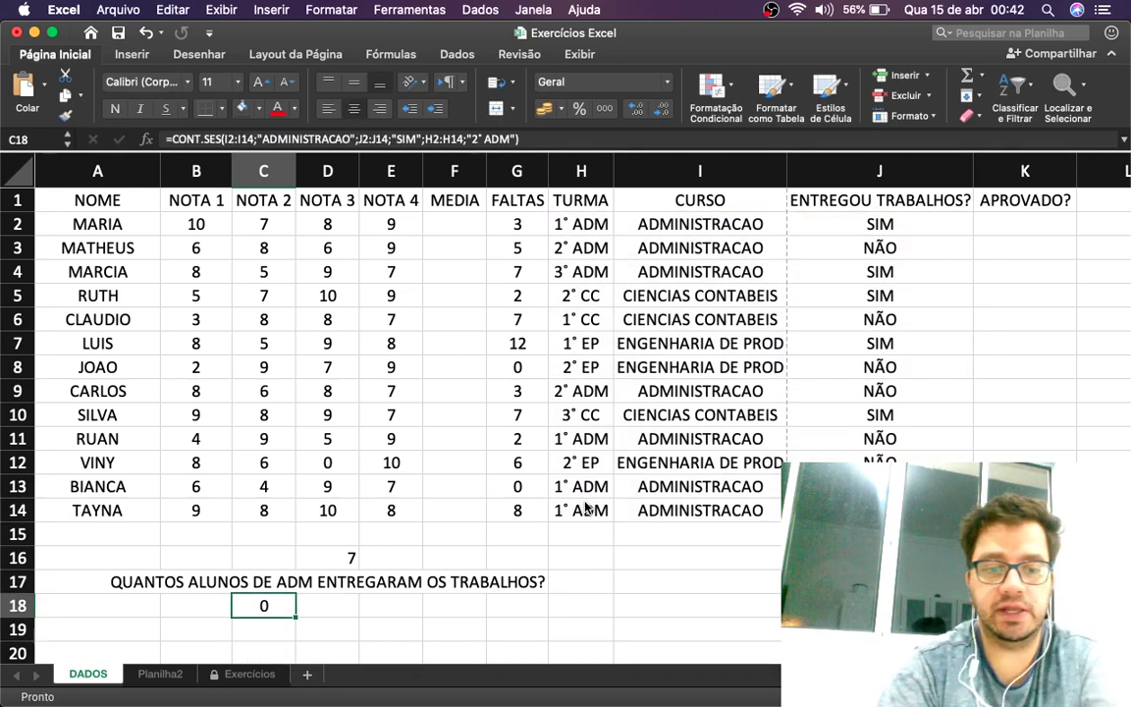
{"action": "key", "text": "F2"}
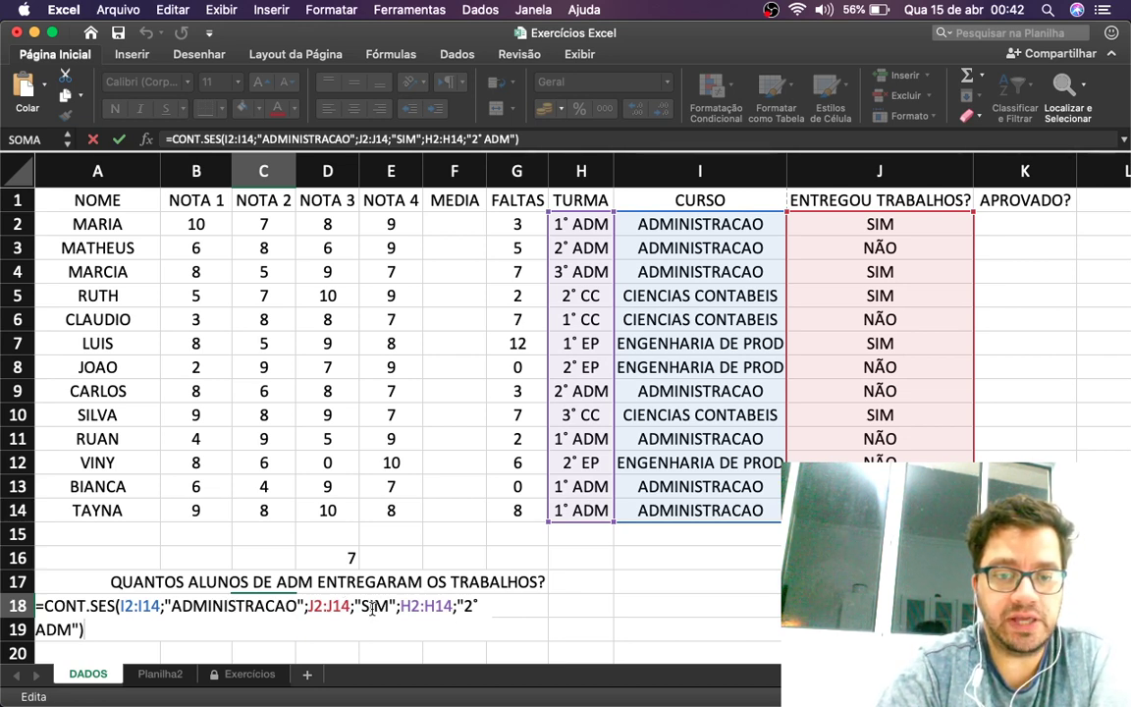
{"action": "left_click", "coordinate": [427, 608]}
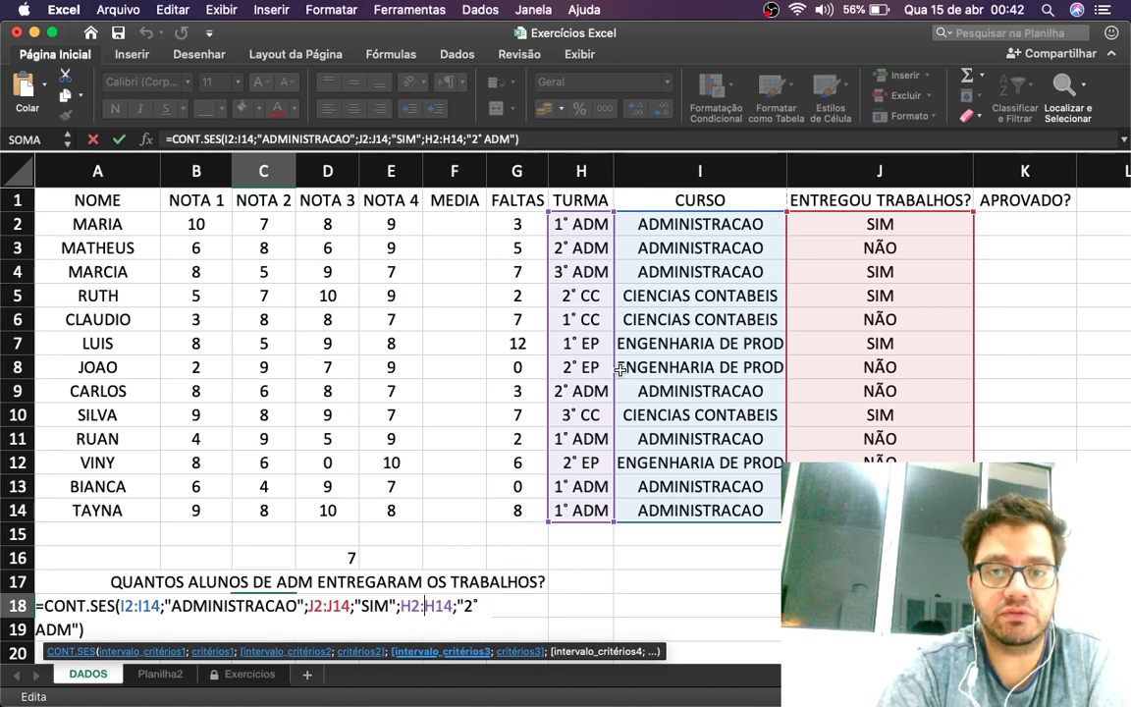
{"action": "left_click", "coordinate": [593, 245]}
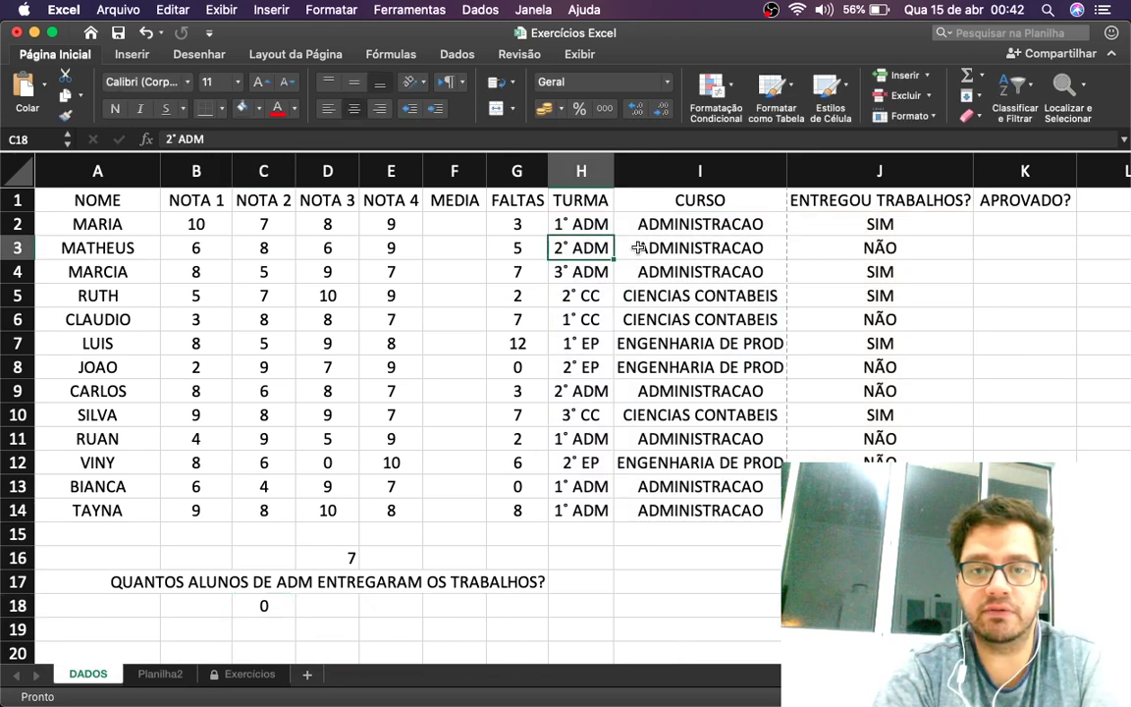
{"action": "left_click_drag", "start_coordinate": [638, 247], "coordinate": [822, 252]}
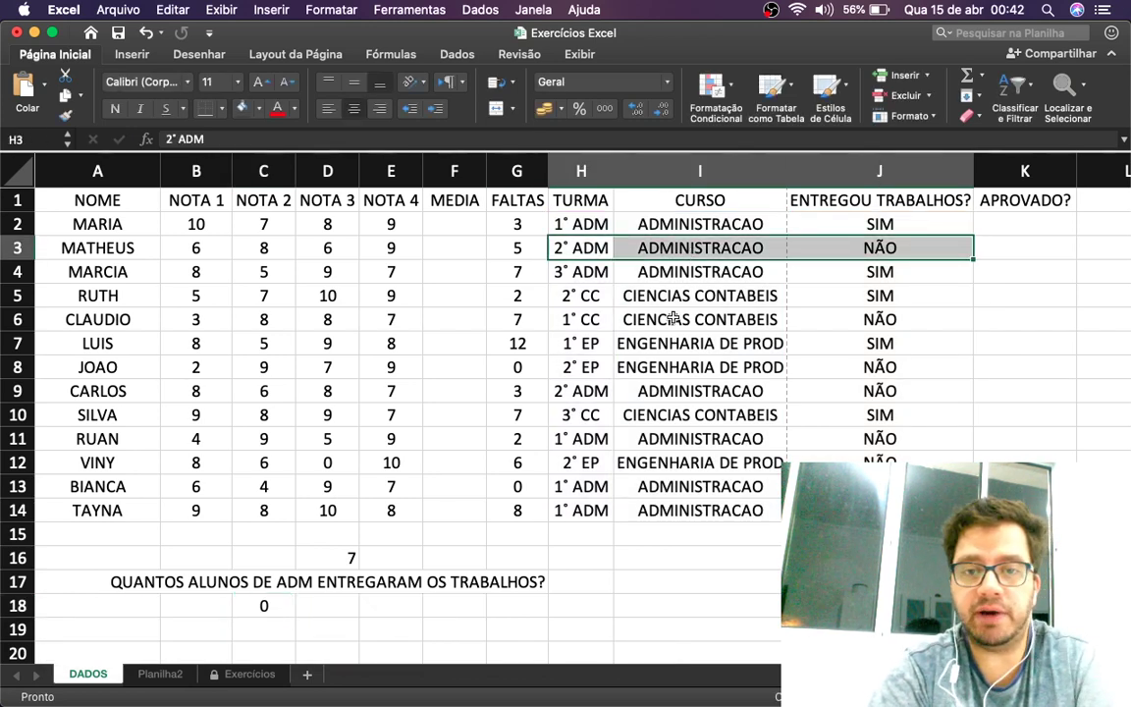
{"action": "left_click_drag", "start_coordinate": [579, 390], "coordinate": [830, 399], "text": "super"}
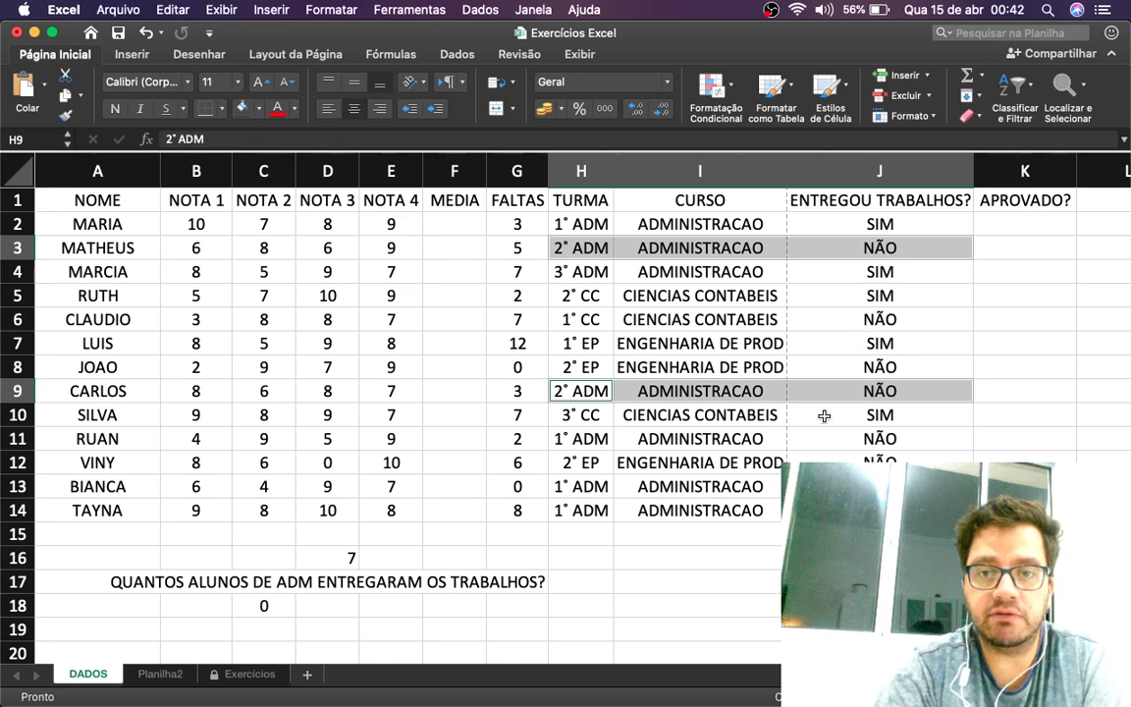
{"action": "left_click", "coordinate": [248, 606]}
Delete ;H2:H14;"2° ADM" from C18's formula, leaving the ADMINISTRACAO and SIM conditions
{"action": "double_click", "coordinate": [247, 605]}
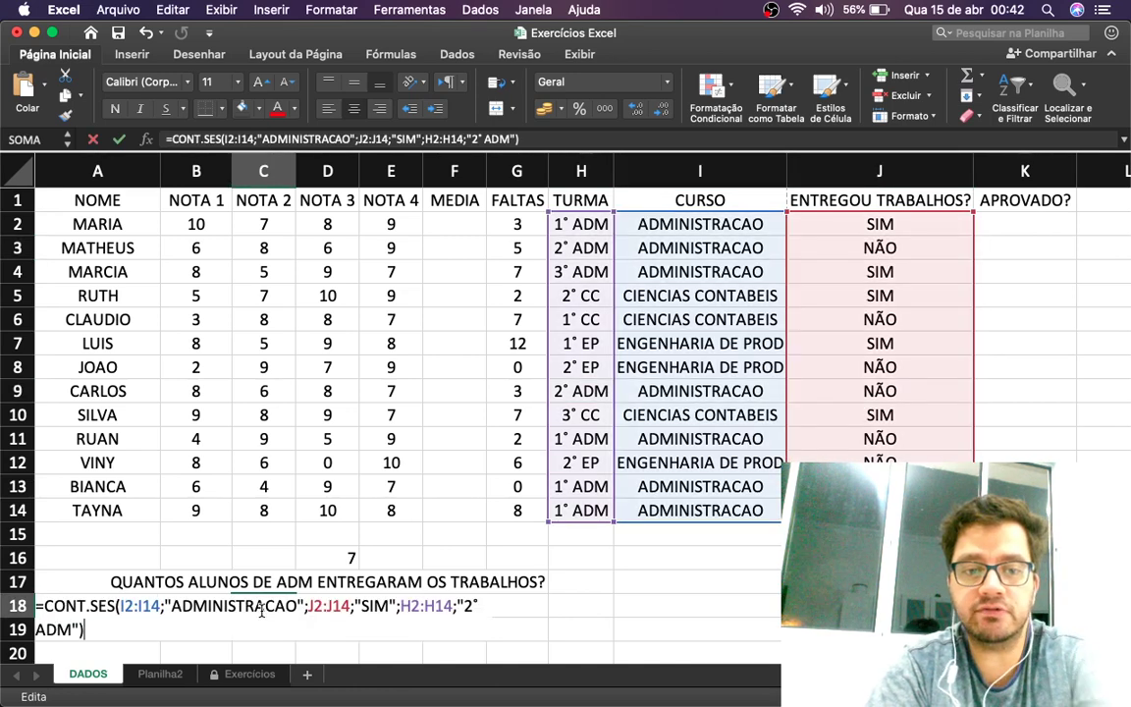
{"action": "key", "text": "Left"}
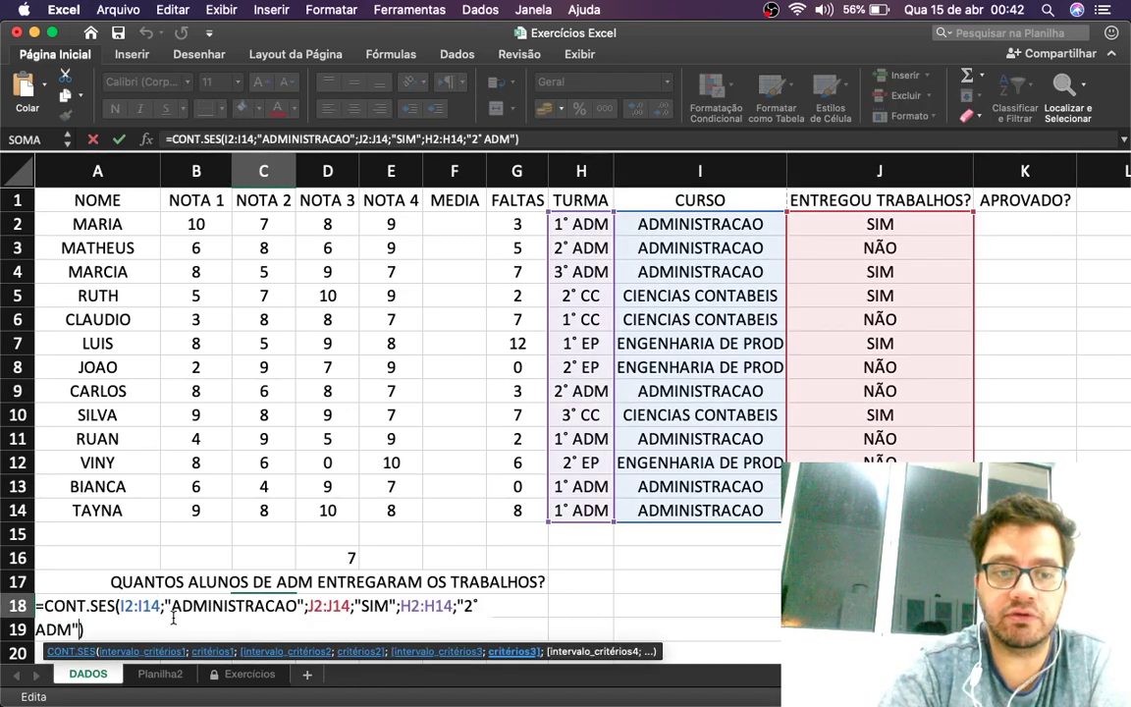
{"action": "key", "text": "BackSpace"}
{"action": "key", "text": "BackSpace"}
{"action": "key", "text": "BackSpace"}
{"action": "key", "text": "BackSpace"}
{"action": "key", "text": "BackSpace"}
{"action": "key", "text": "BackSpace"}
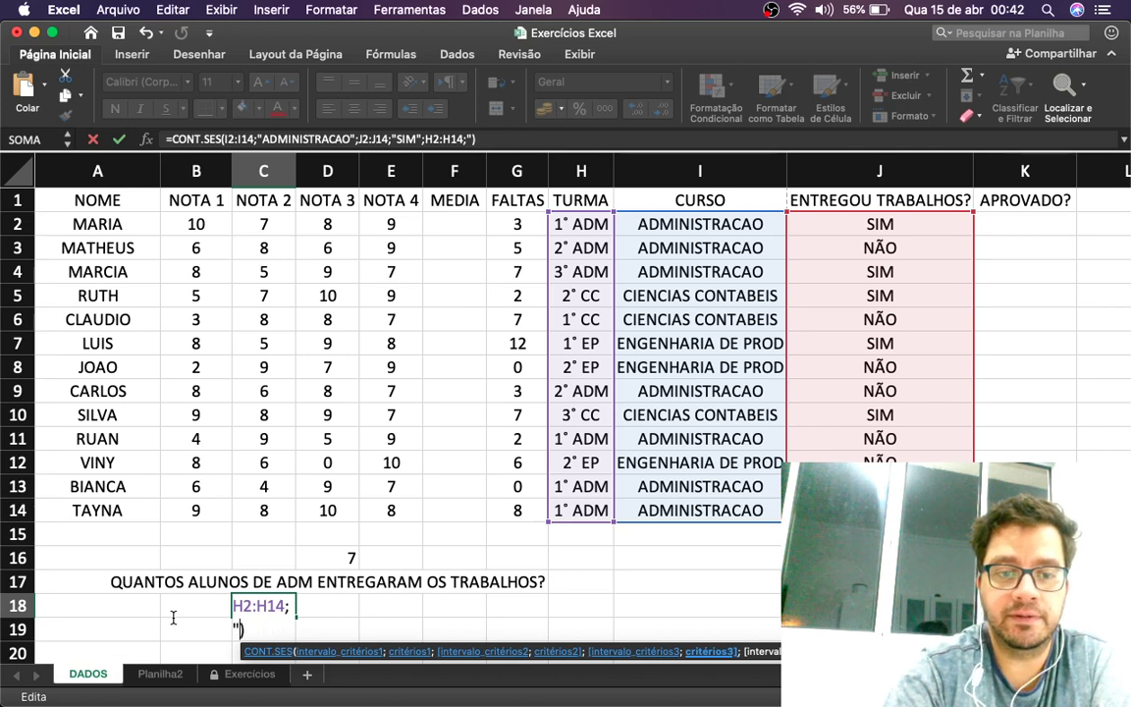
{"action": "key", "text": "BackSpace"}
{"action": "key", "text": "BackSpace"}
{"action": "key", "text": "BackSpace"}
{"action": "key", "text": "BackSpace"}
{"action": "key", "text": "BackSpace"}
{"action": "key", "text": "BackSpace"}
{"action": "key", "text": "BackSpace"}
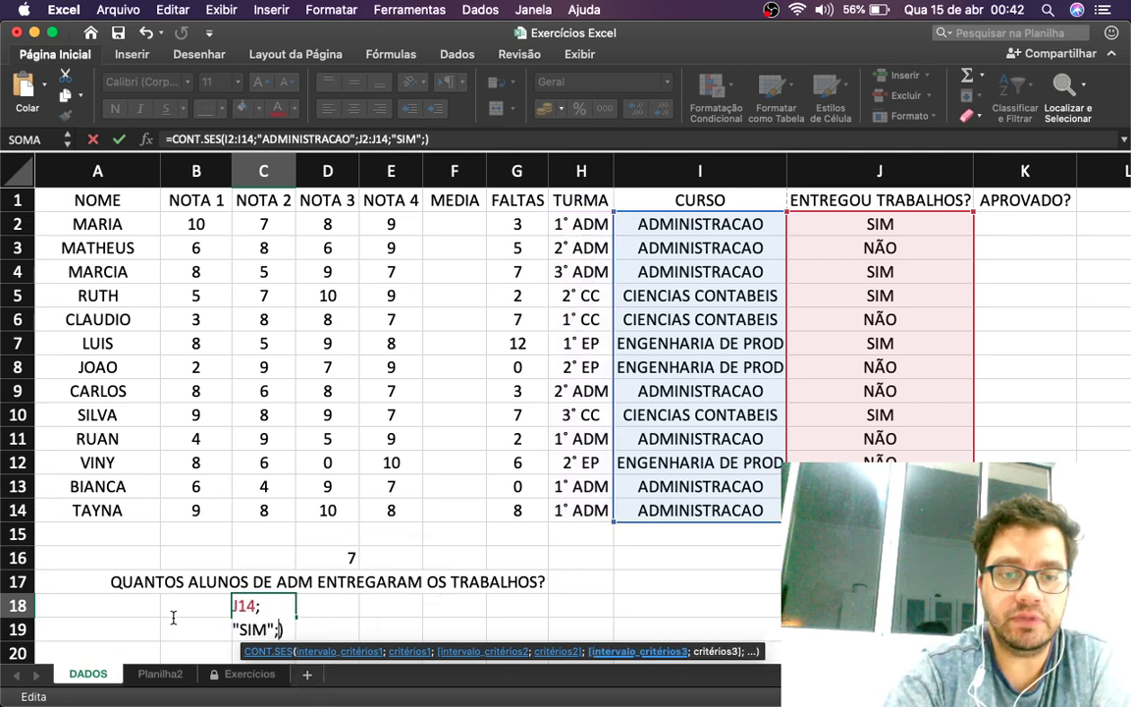
{"action": "key", "text": "BackSpace"}
{"action": "key", "text": "Return"}
{"action": "key", "text": "Up"}
{"action": "key", "text": "F2"}
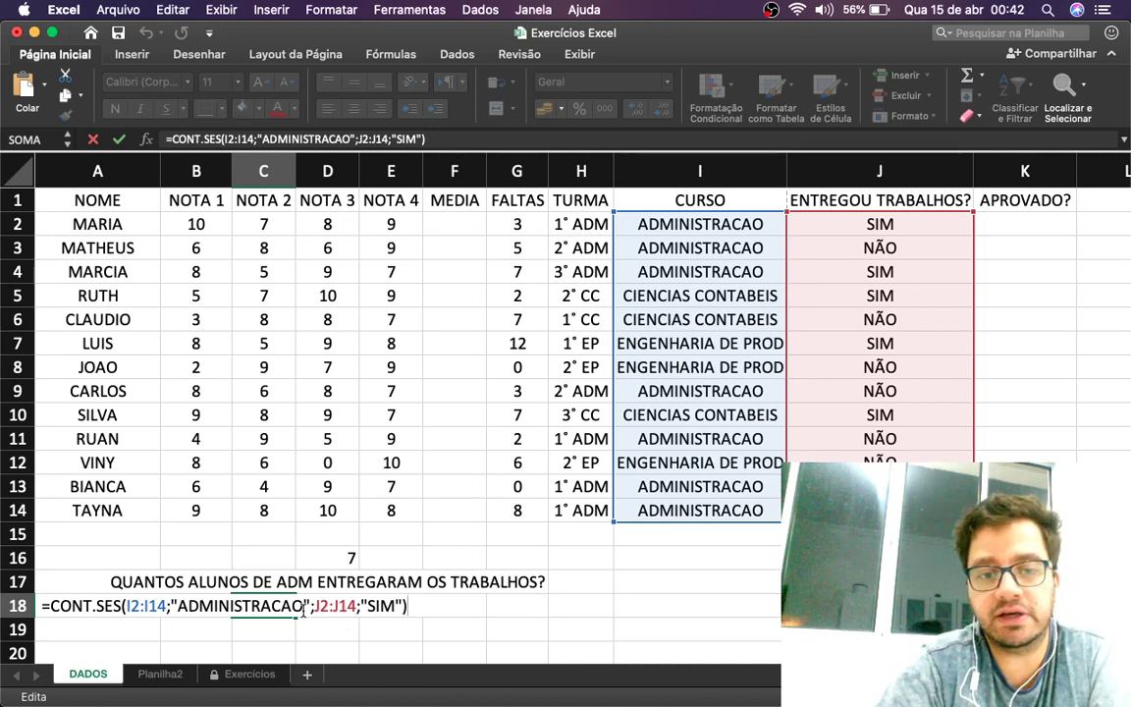
Review the ADMINISTRACAO and SIM criteria in C18 and confirm the formula unchanged
{"action": "left_click", "coordinate": [242, 606]}
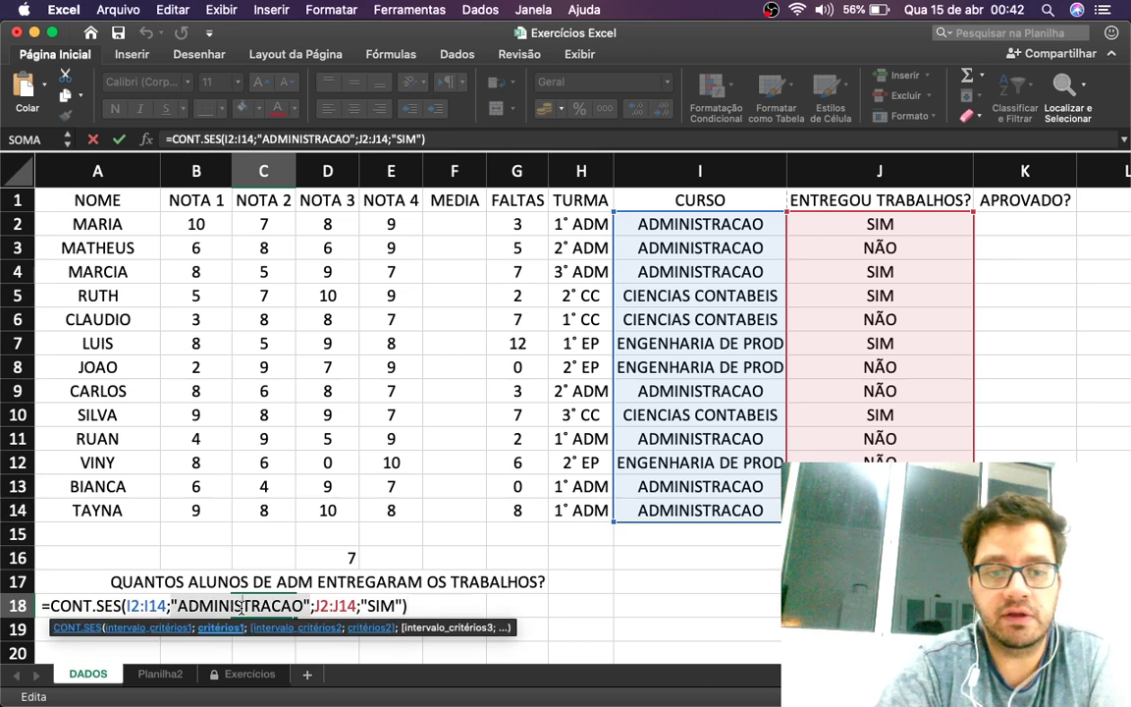
{"action": "left_click", "coordinate": [378, 604]}
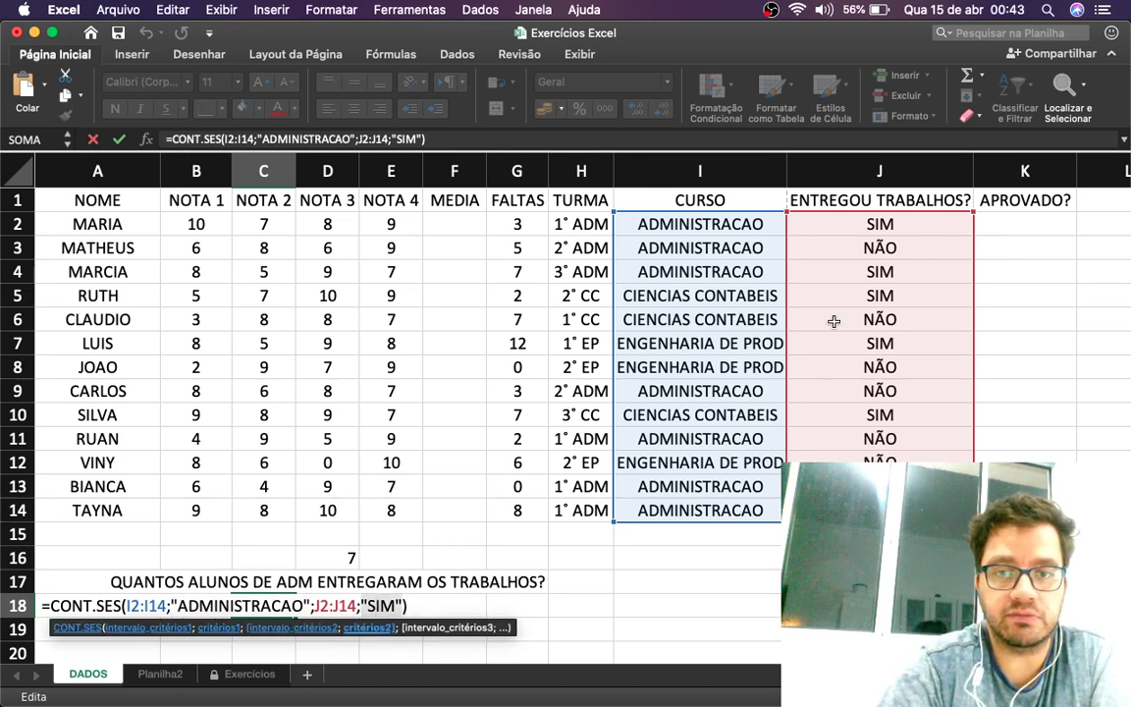
{"action": "key", "text": "Return"}
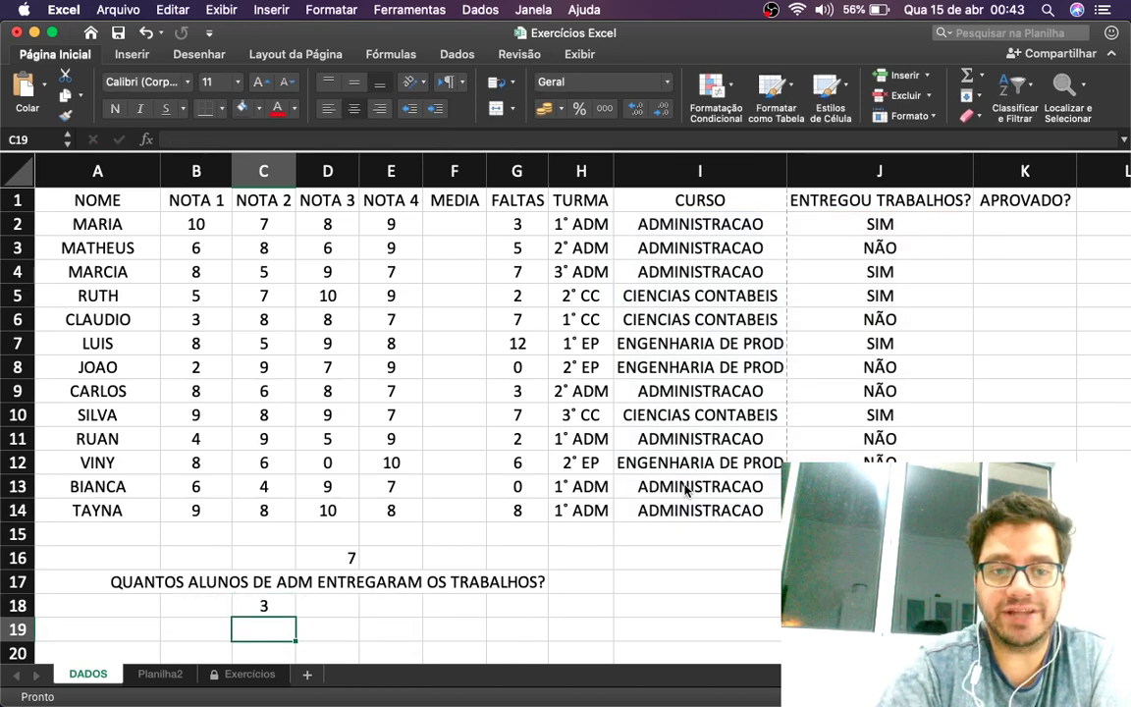
{"action": "left_click", "coordinate": [271, 608]}
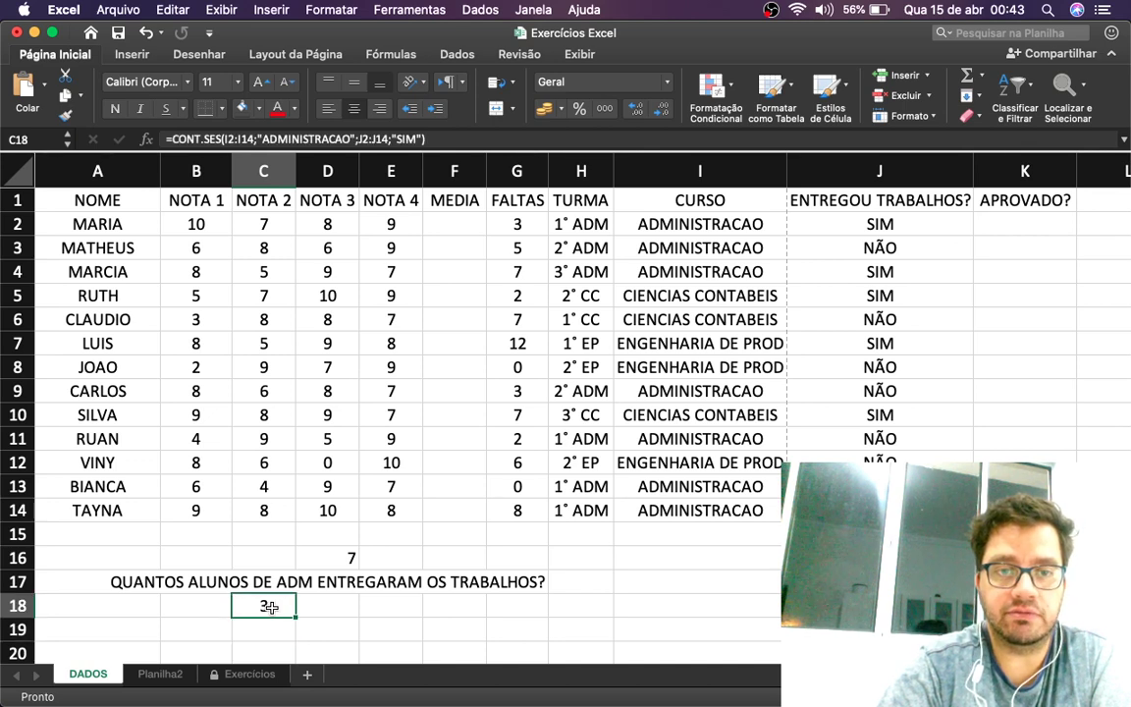
{"action": "double_click", "coordinate": [270, 607]}
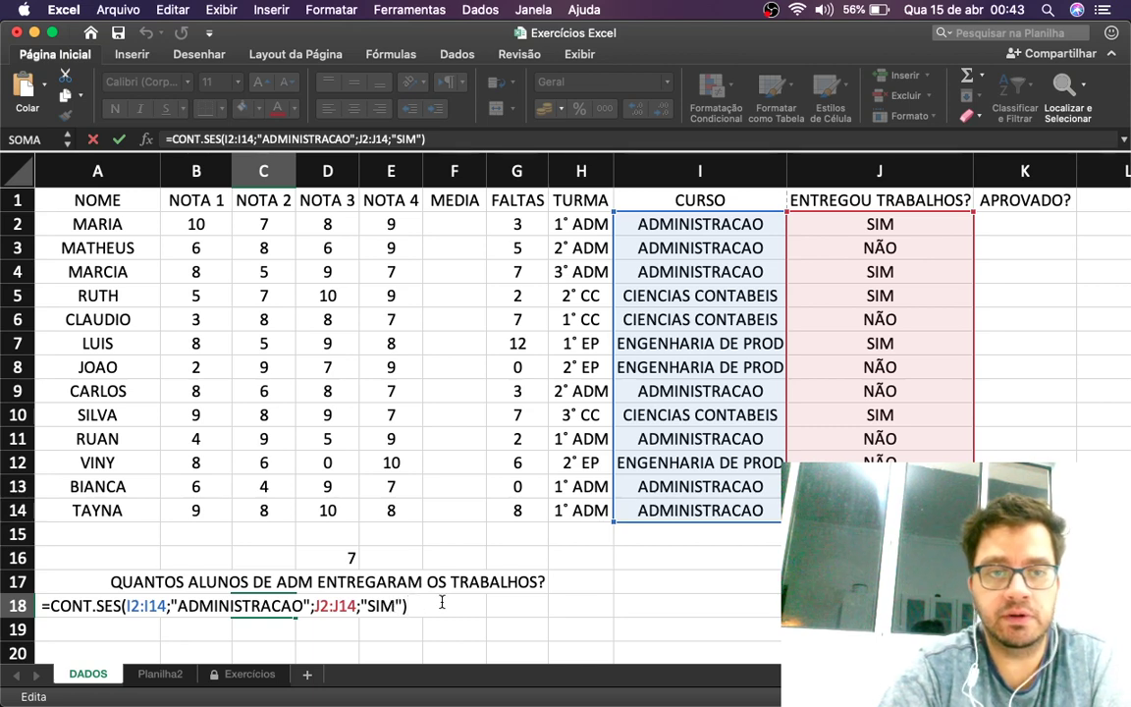
{"action": "key", "text": "Return"}
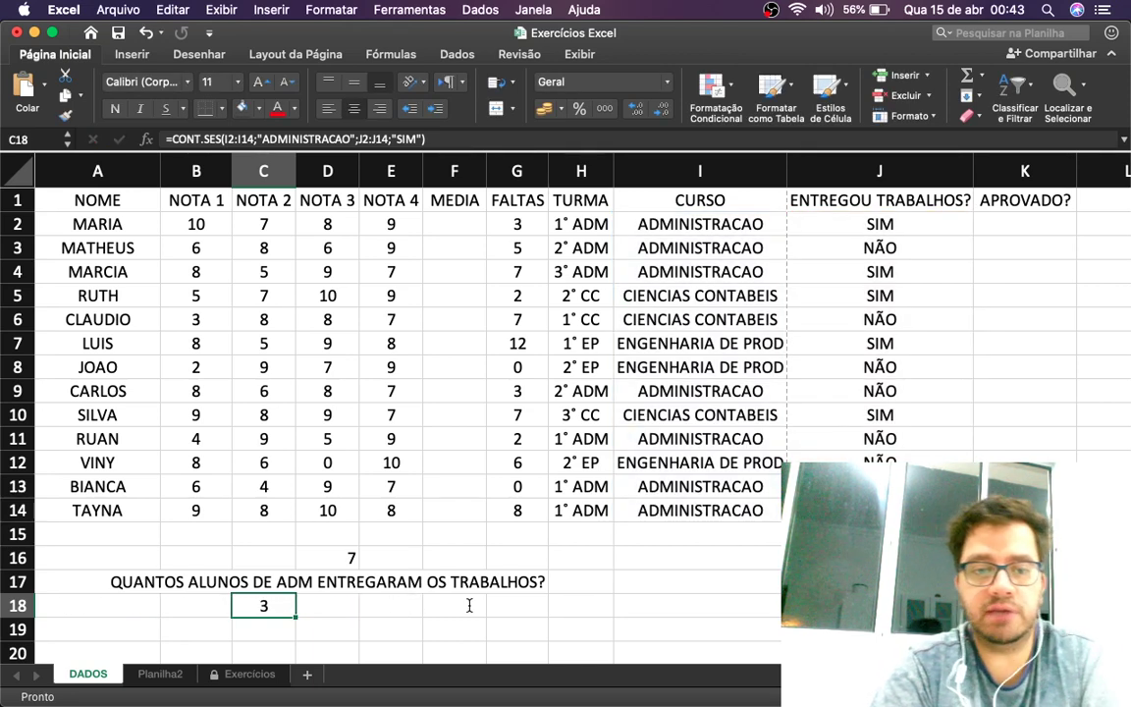
{"action": "key", "text": "Up"}
{"action": "key", "text": "Right"}
Replace the row 17 question with 'QUANTOS ALUNOS POSSUEM FALTAS ACIMA DE 10 E SÃO DE ENGENHARIA'
{"action": "key", "text": "BackSpace"}
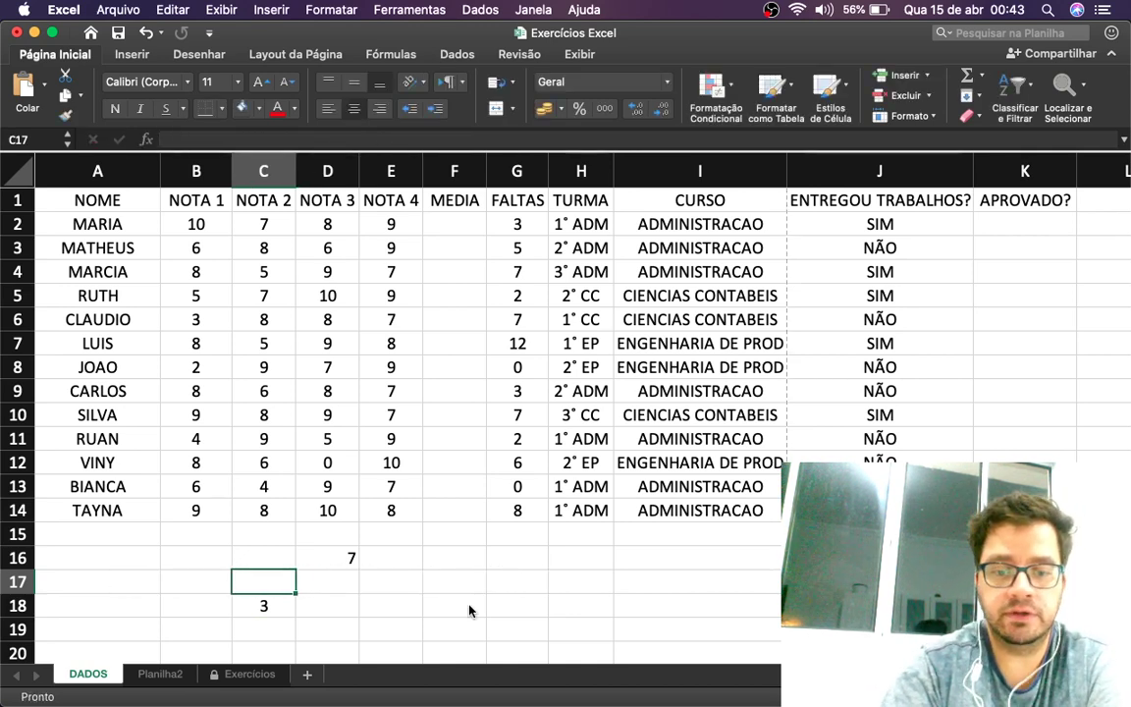
{"action": "type", "text": "Un"}
{"action": "key", "text": "BackSpace"}
{"action": "key", "text": "BackSpace"}
{"action": "key", "text": "Left"}
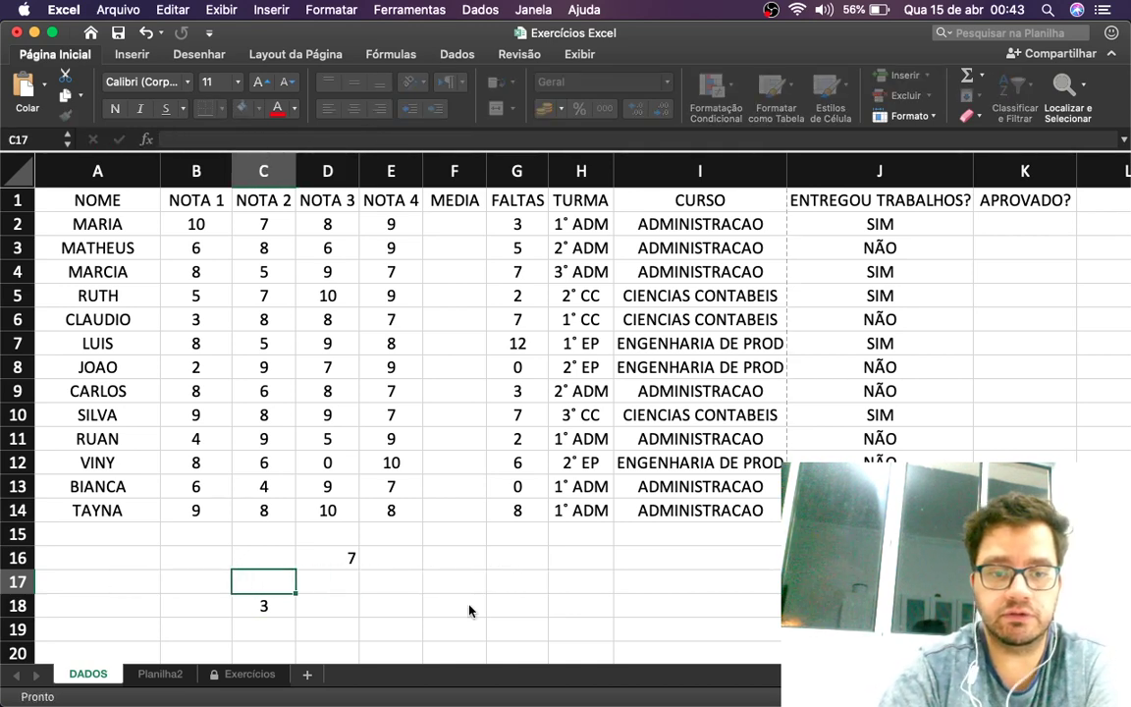
{"action": "type", "text": "q"}
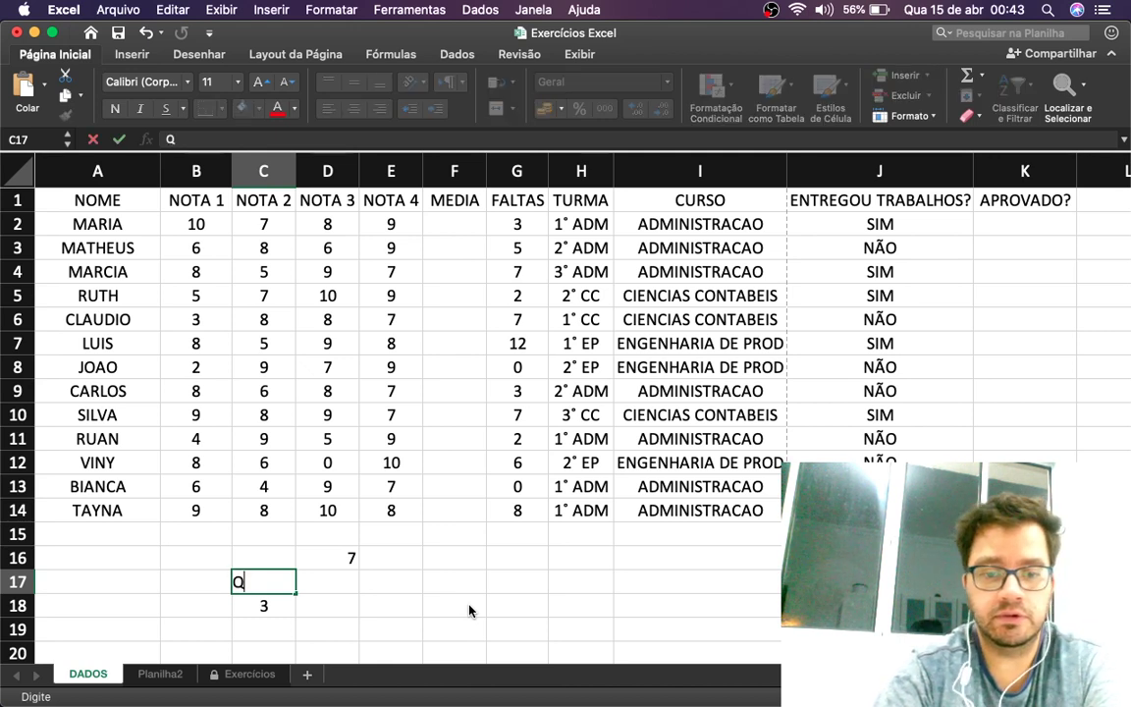
{"action": "type", "text": "UANTOS ALU"}
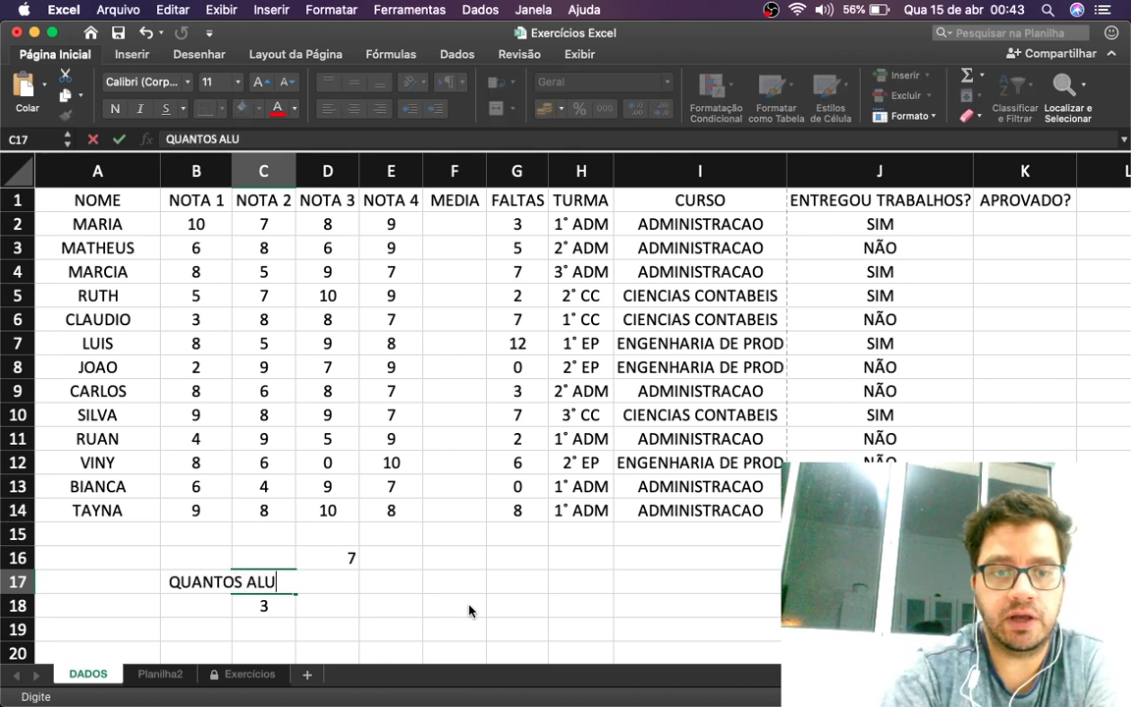
{"action": "type", "text": "NOS POSSUEM "}
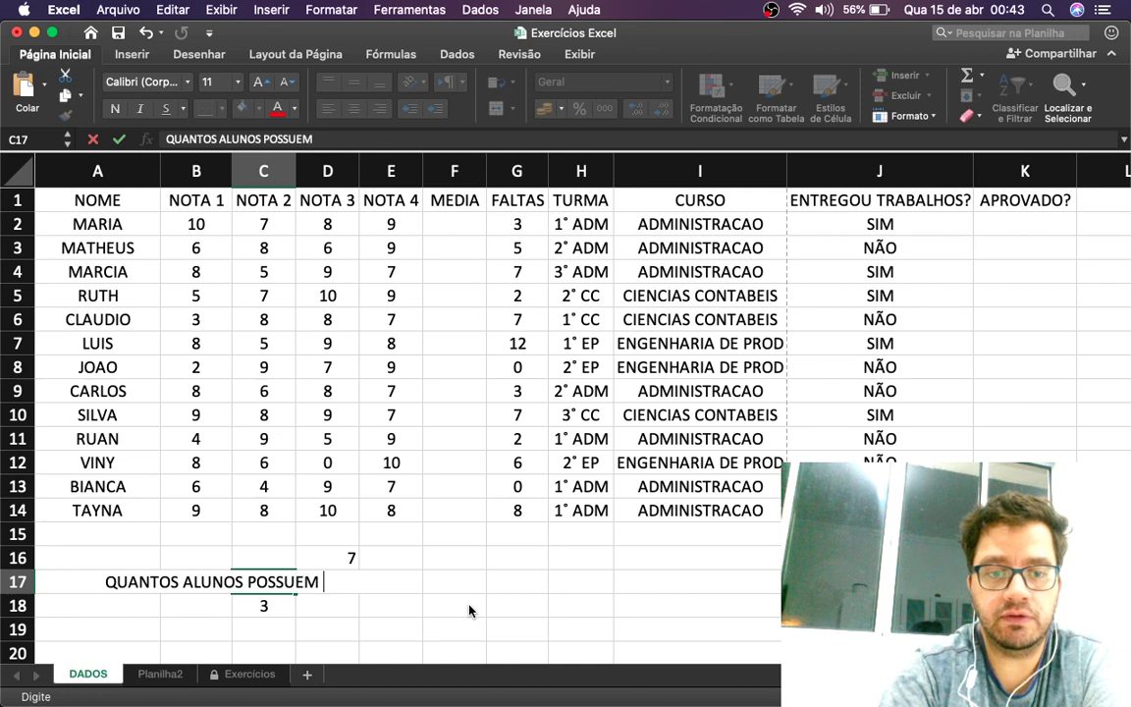
{"action": "type", "text": "FALTAS ACIMA DE"}
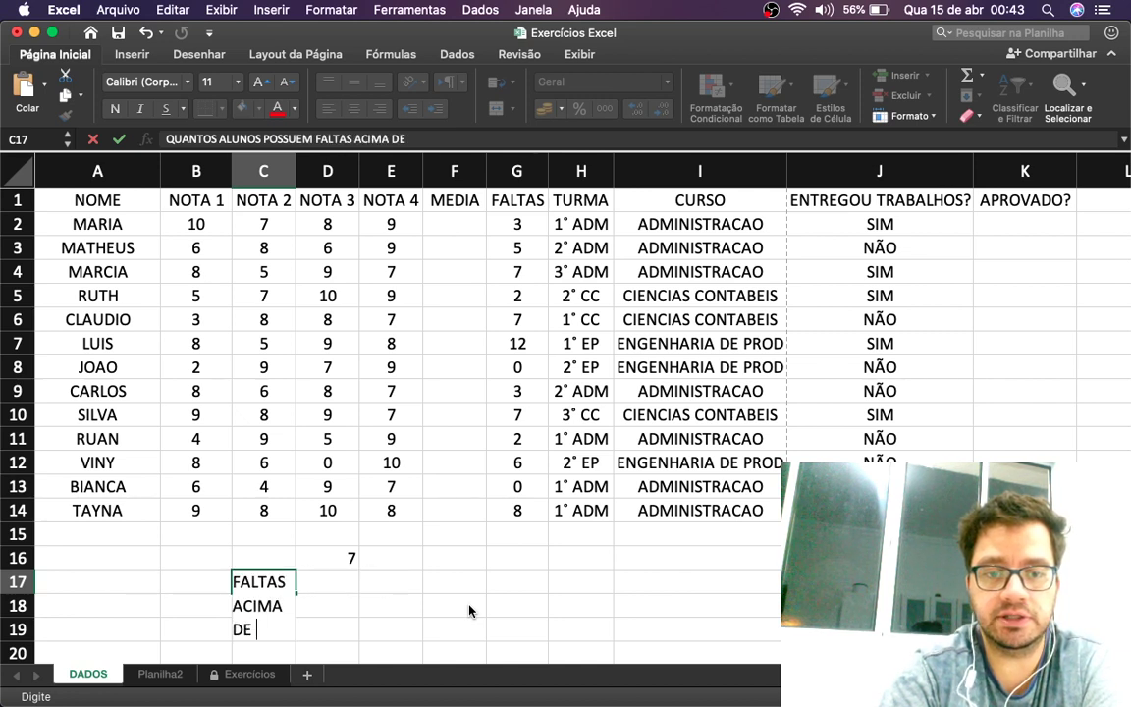
{"action": "type", "text": "10 E SA"}
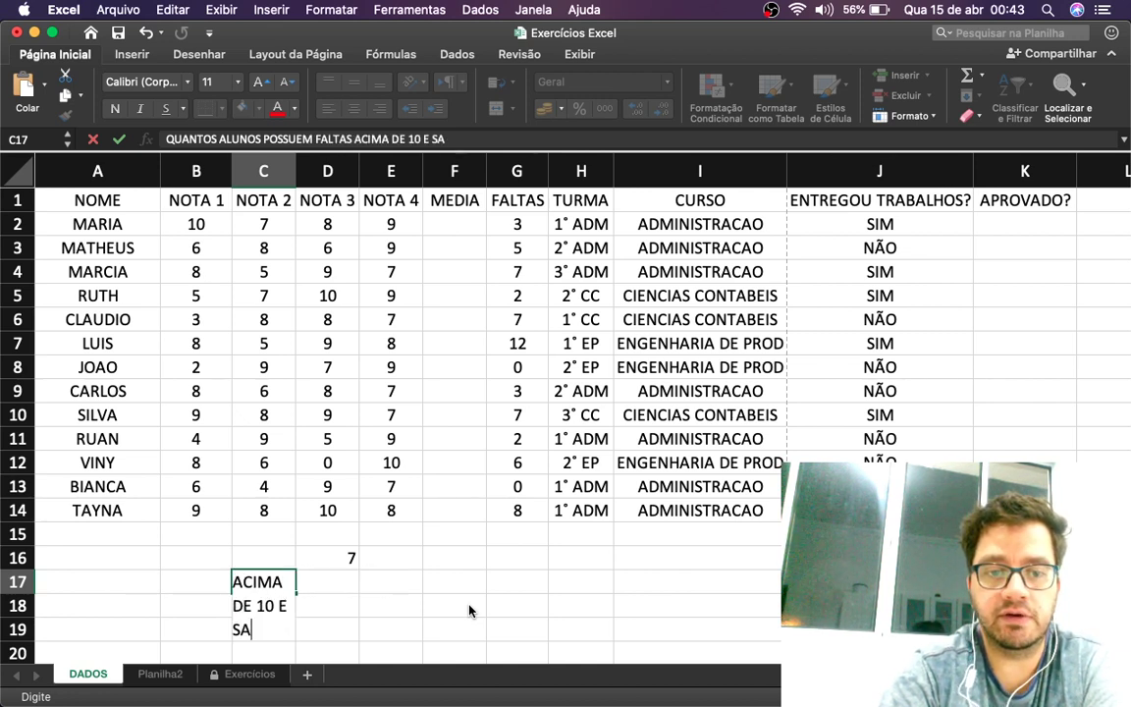
{"action": "key", "text": "BackSpace"}
{"action": "type", "text": "ÃO DE ENGEN"}
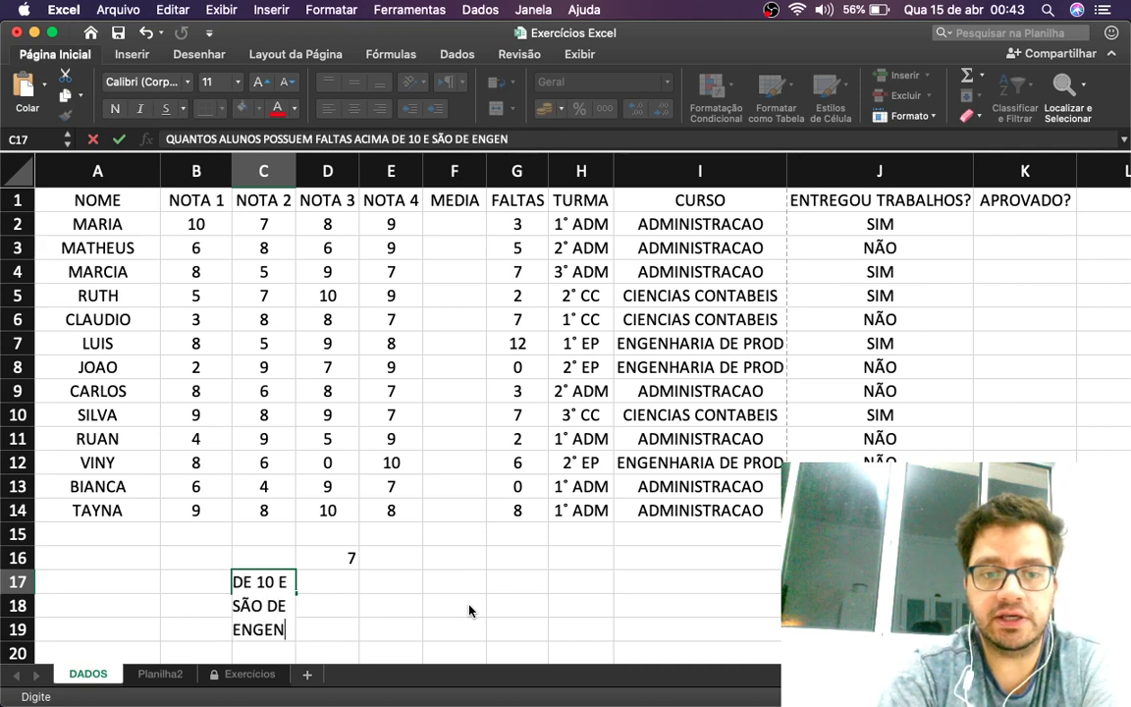
{"action": "type", "text": "HARIA"}
{"action": "key", "text": "Return"}
Move the question to column A and merge and centre it across A17:I17
{"action": "left_click", "coordinate": [258, 581]}
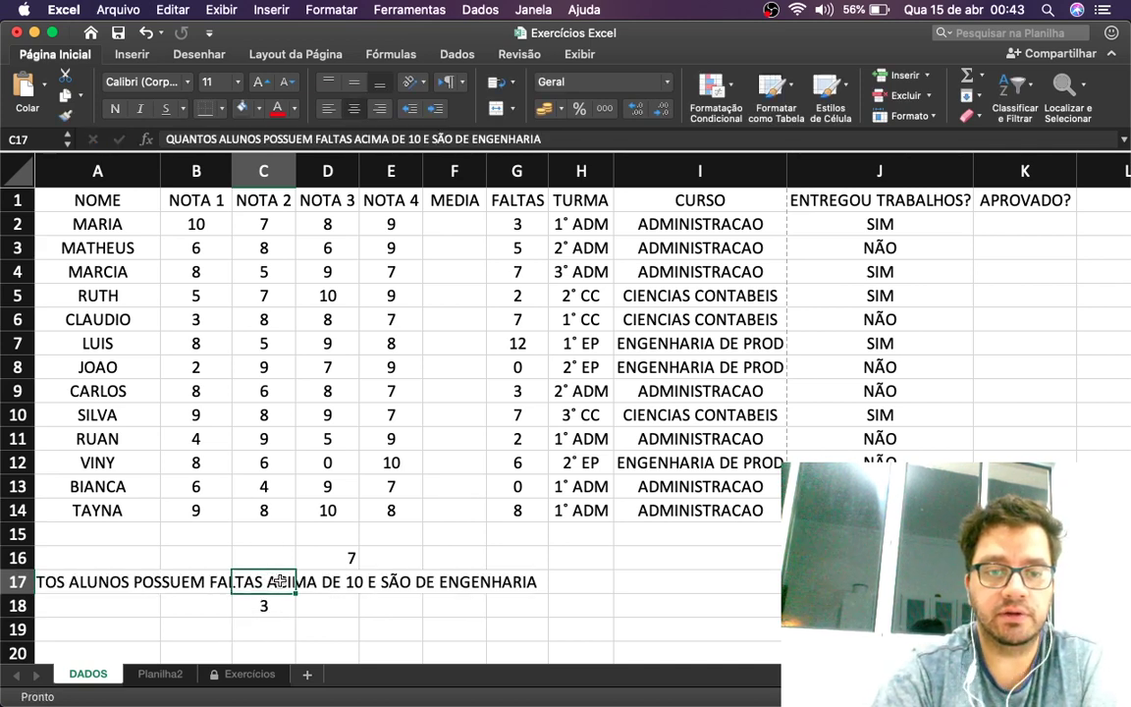
{"action": "left_click_drag", "start_coordinate": [268, 581], "coordinate": [589, 581]}
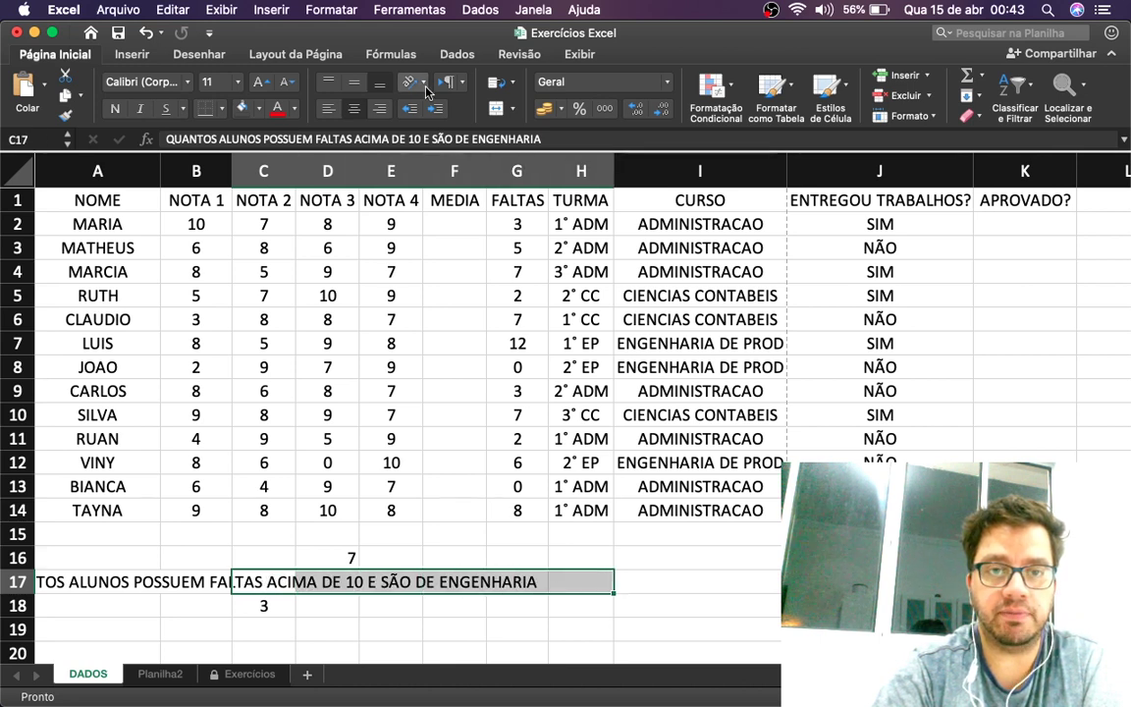
{"action": "left_click", "coordinate": [497, 109]}
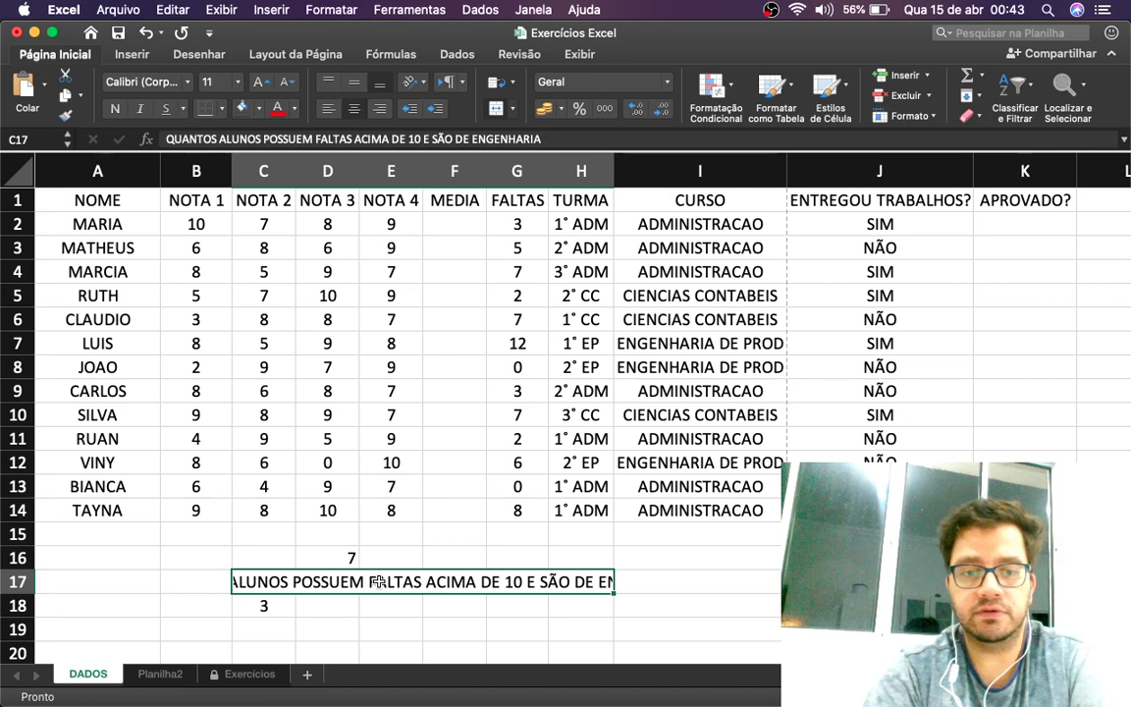
{"action": "mouse_move", "coordinate": [378, 581]}
{"action": "left_mouse_down"}
{"action": "mouse_move", "coordinate": [208, 582]}
{"action": "mouse_move", "coordinate": [629, 186]}
{"action": "left_mouse_up"}
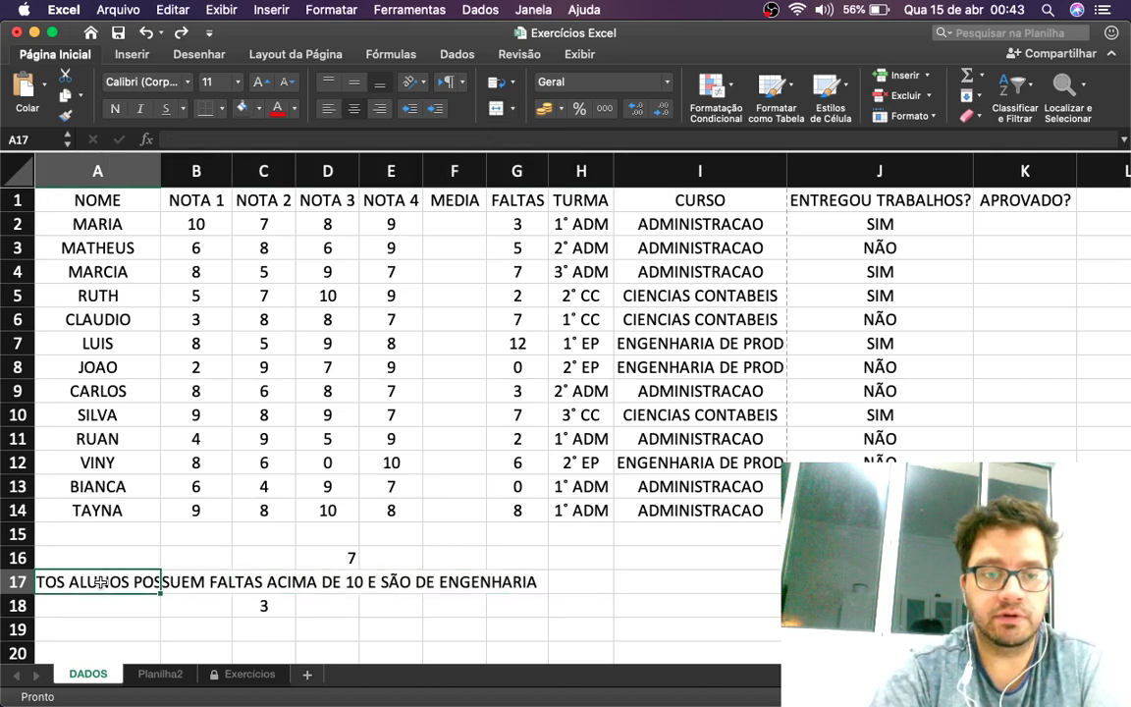
{"action": "left_click", "coordinate": [496, 108]}
Add a '?' to the end of the merged question
{"action": "left_click", "coordinate": [376, 606]}
{"action": "left_click", "coordinate": [264, 608]}
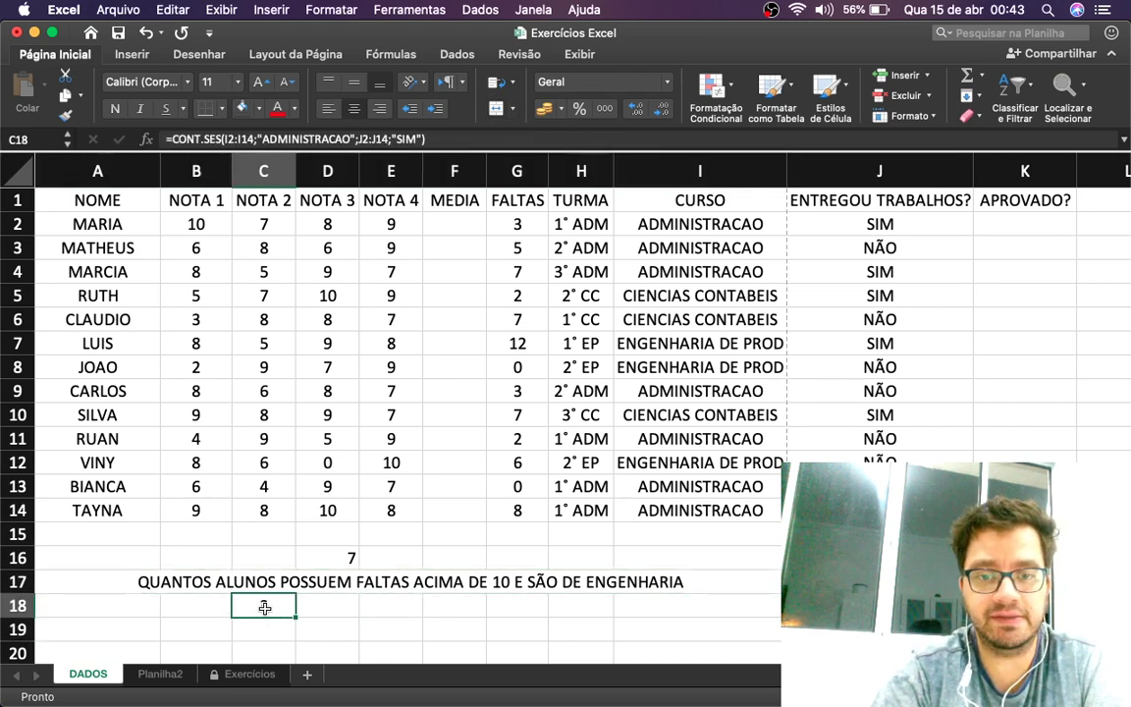
{"action": "left_click", "coordinate": [264, 580]}
{"action": "double_click", "coordinate": [264, 580]}
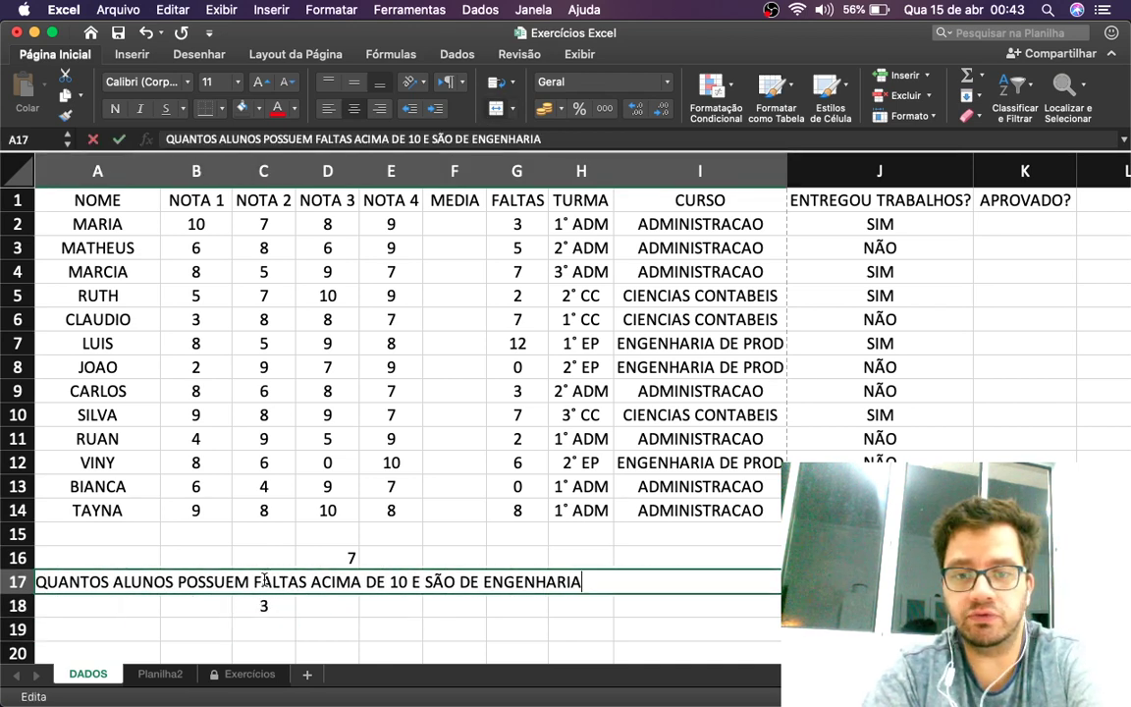
{"action": "type", "text": "?"}
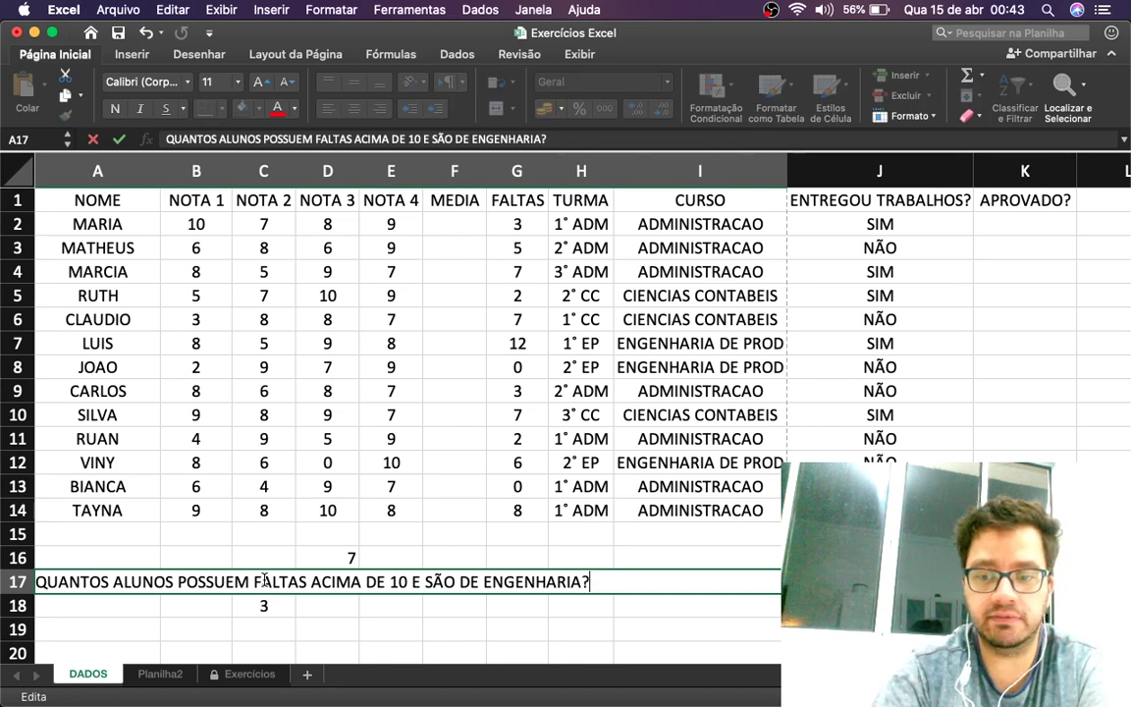
{"action": "key", "text": "Return"}
Look over the FALTAS G2:G14 and course I2:I14 columns, then clear C18
{"action": "left_click", "coordinate": [507, 224]}
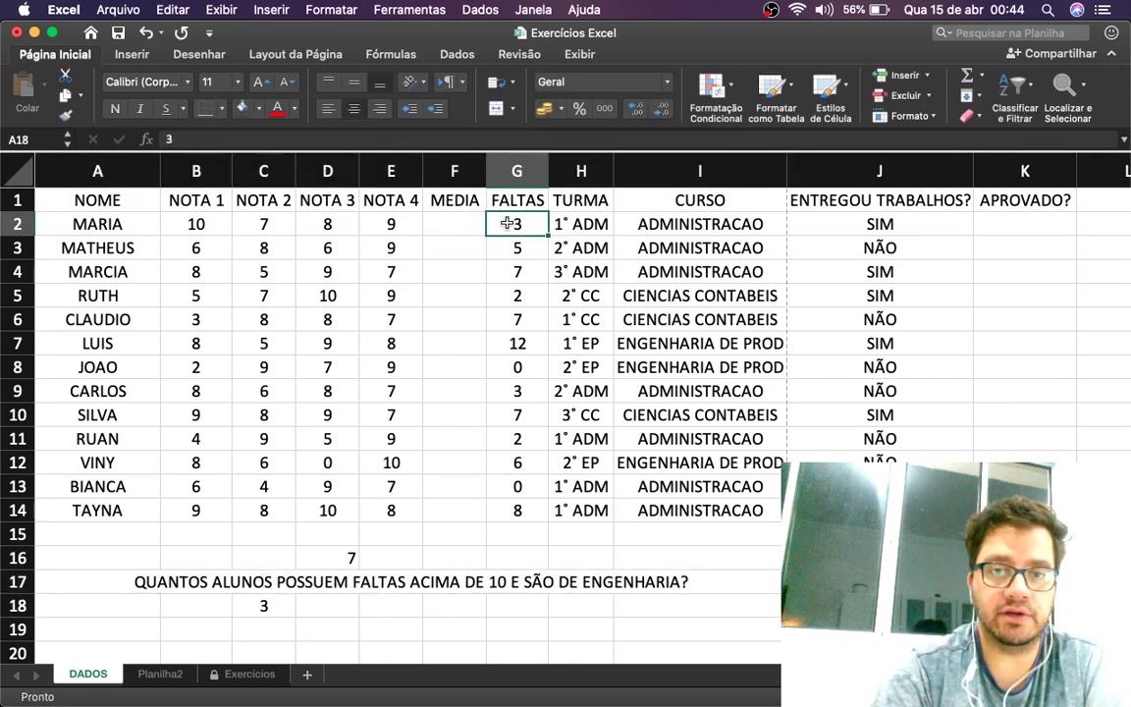
{"action": "left_click_drag", "start_coordinate": [507, 223], "coordinate": [510, 508]}
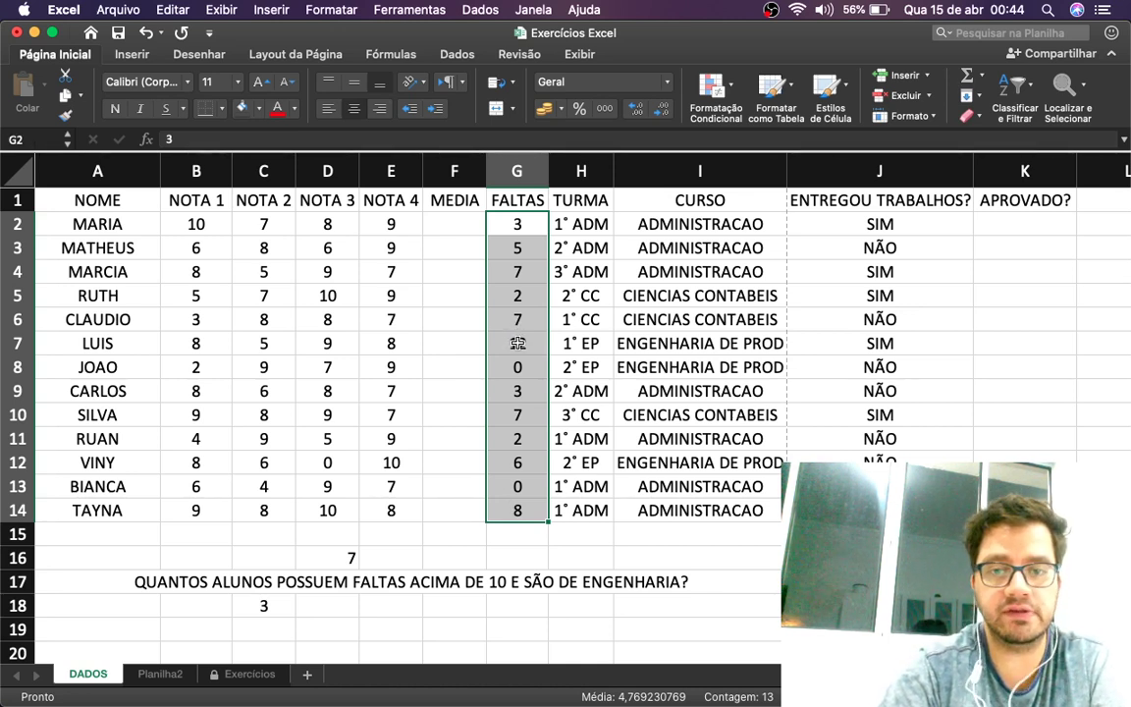
{"action": "left_click", "coordinate": [675, 348]}
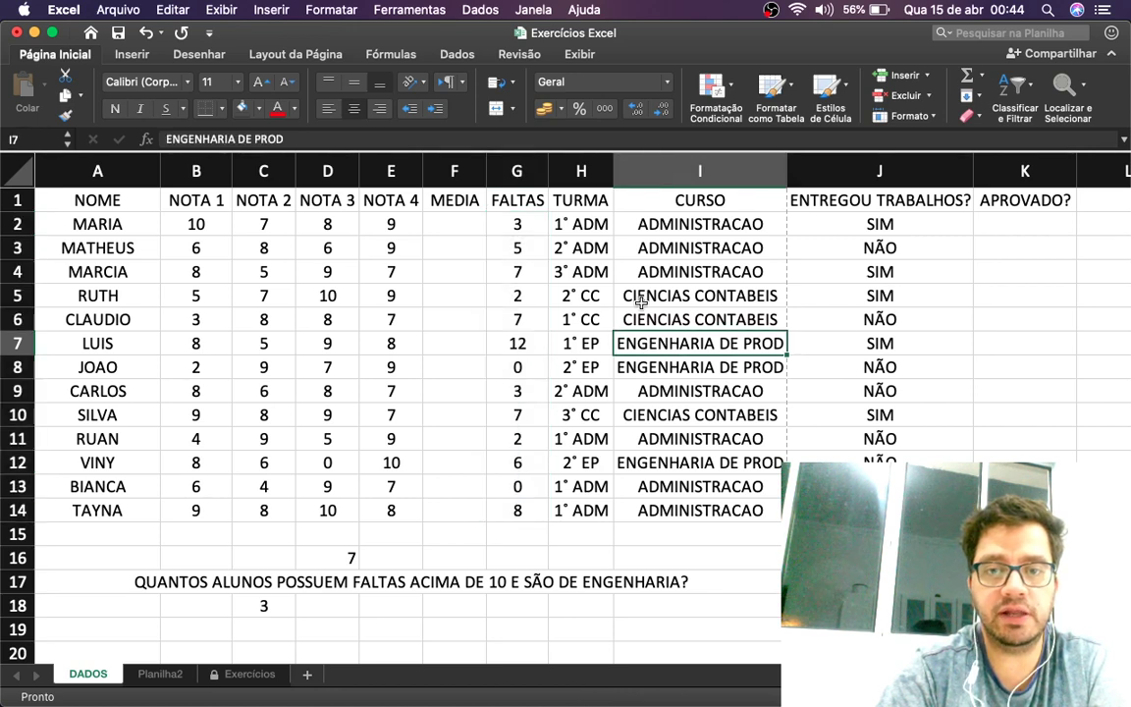
{"action": "left_click_drag", "start_coordinate": [680, 224], "coordinate": [678, 505]}
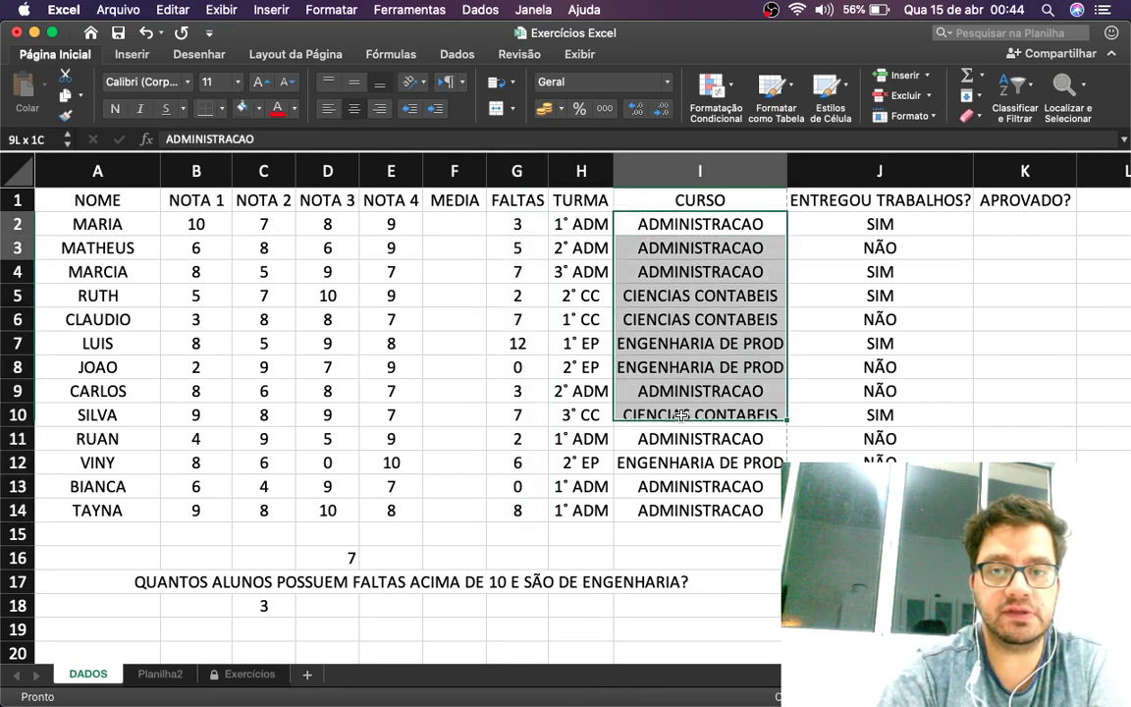
{"action": "left_click", "coordinate": [275, 601]}
{"action": "key", "text": "Delete"}
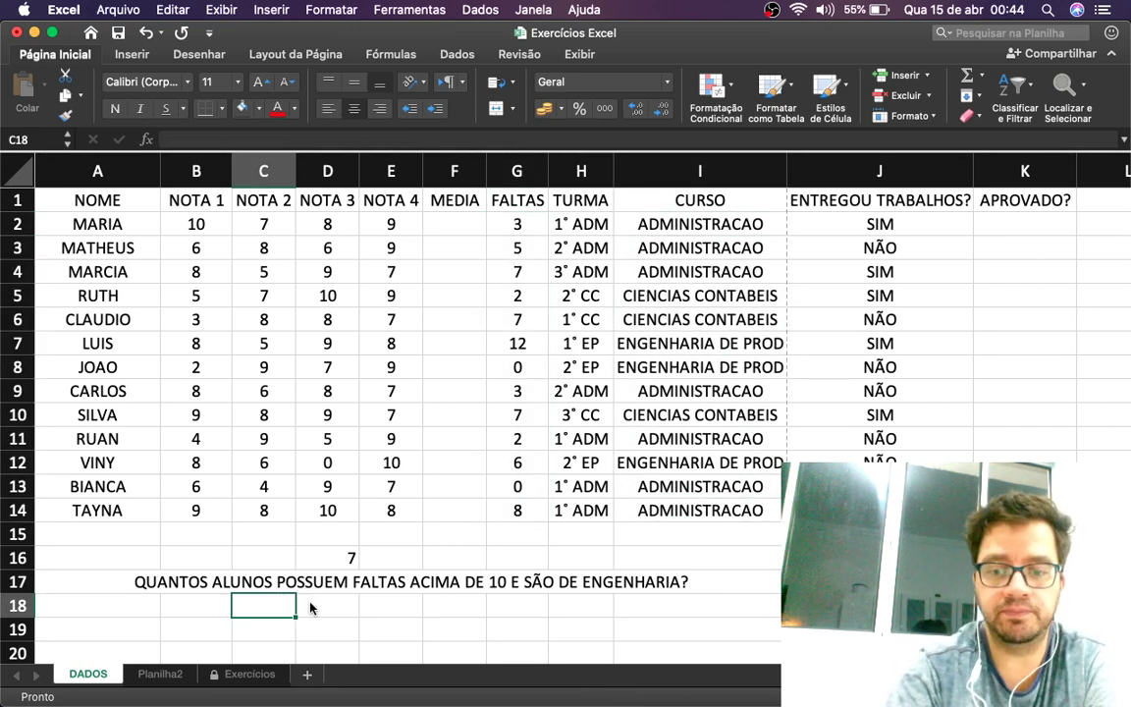
Enter =CONT.SES(G2:G14;">10";I2:I14;"ENGENHARIA DE PROD") in C18, returning 1
{"action": "type", "text": "=CONT.SE"}
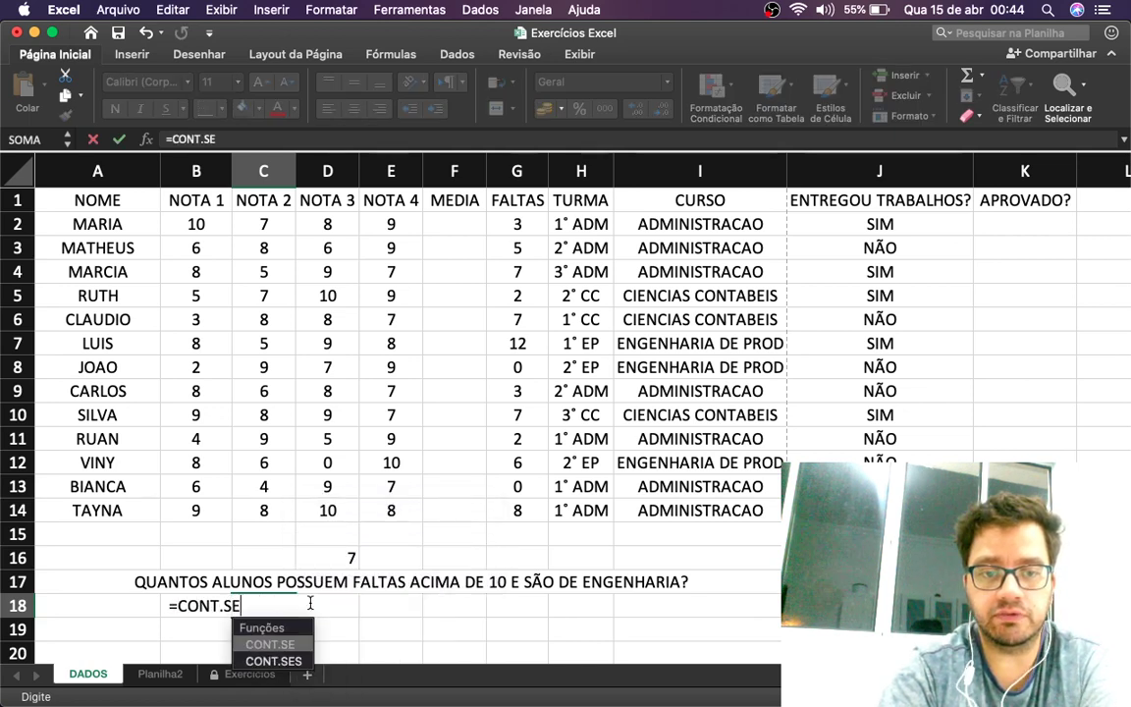
{"action": "type", "text": "S("}
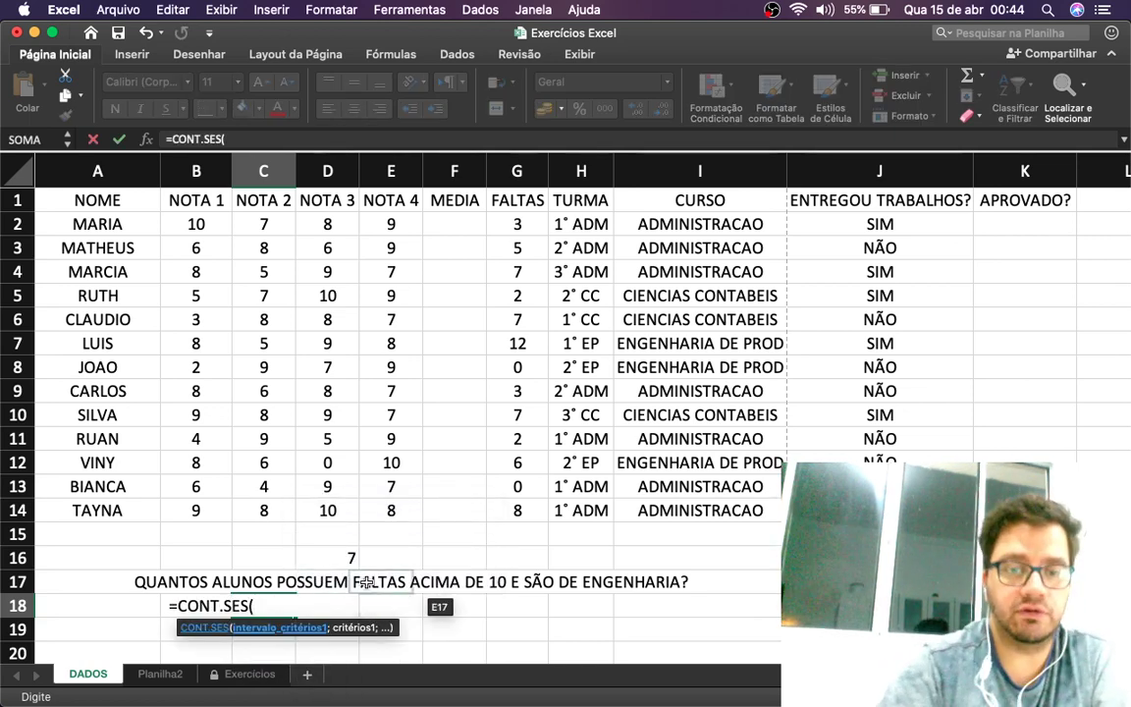
{"action": "left_click_drag", "start_coordinate": [511, 222], "coordinate": [530, 504]}
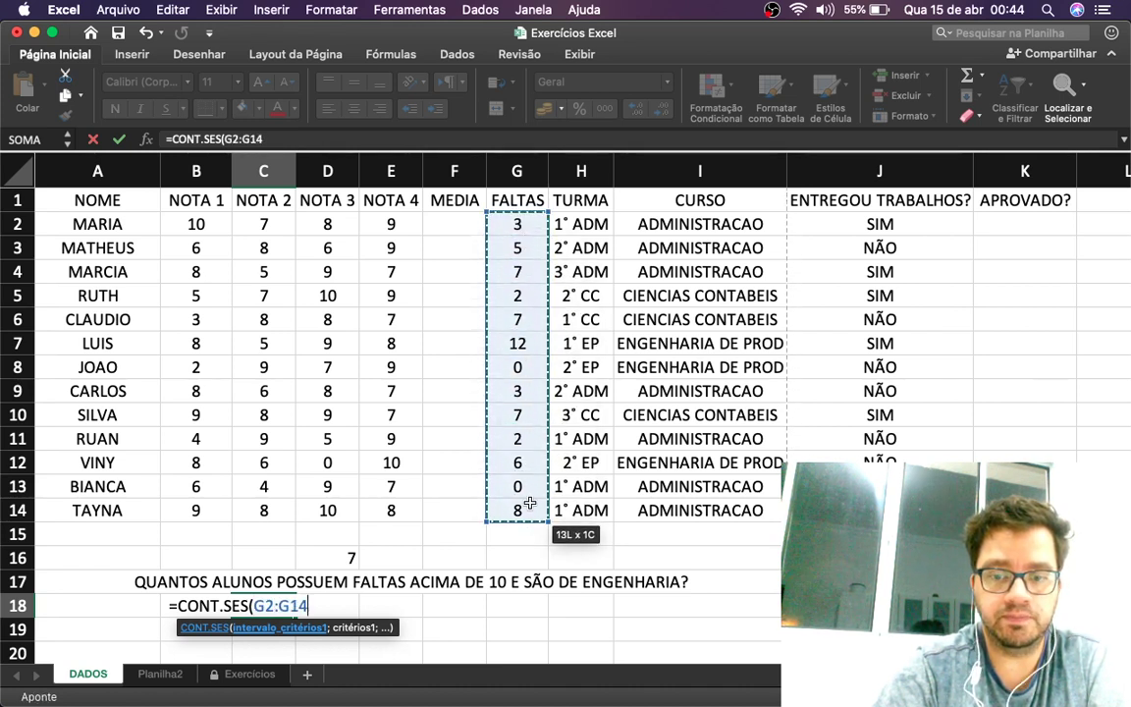
{"action": "type", "text": ";"}
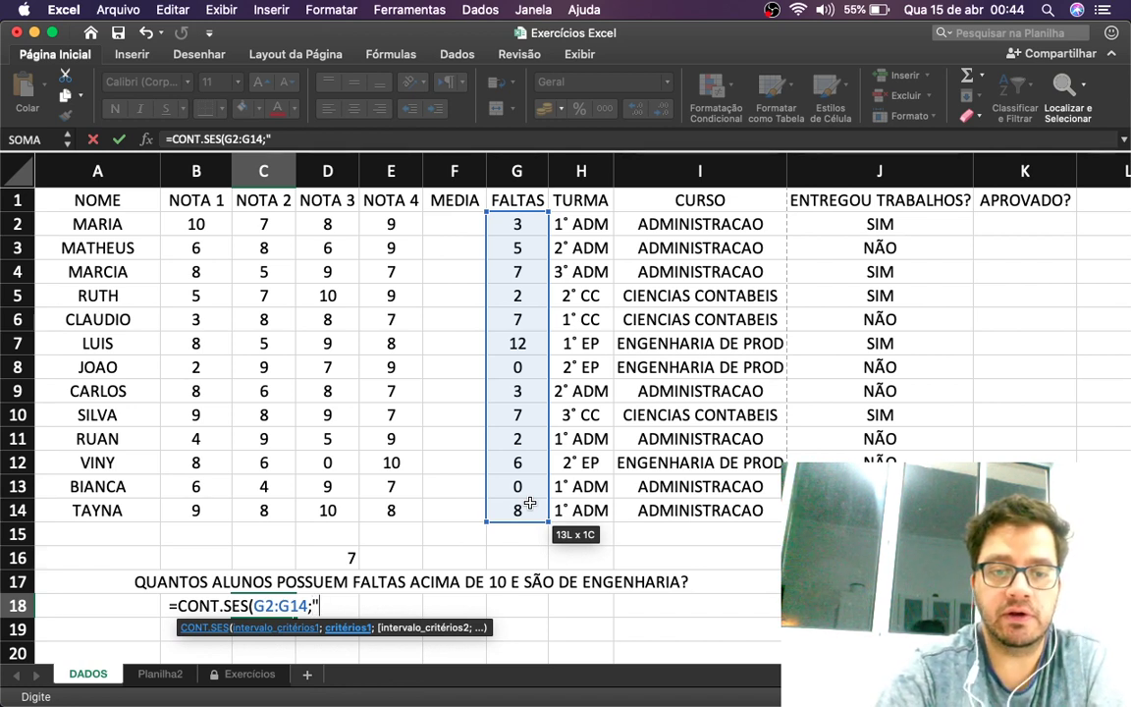
{"action": "type", "text": ">"}
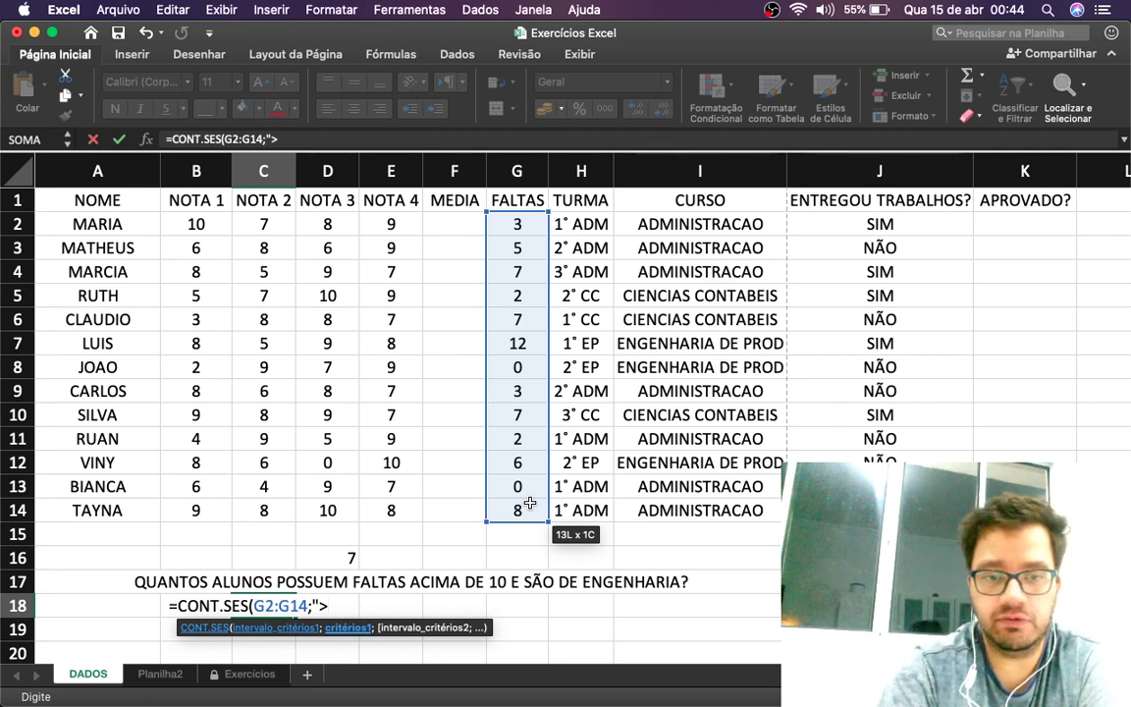
{"action": "type", "text": "10"}
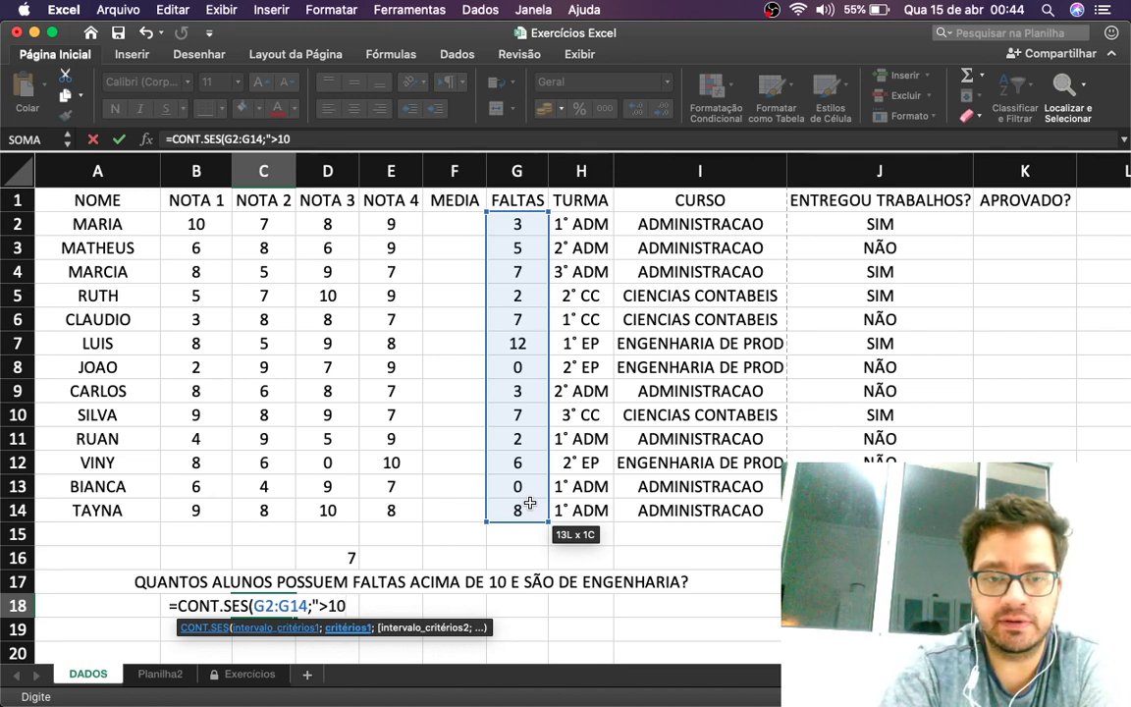
{"action": "type", "text": "\";"}
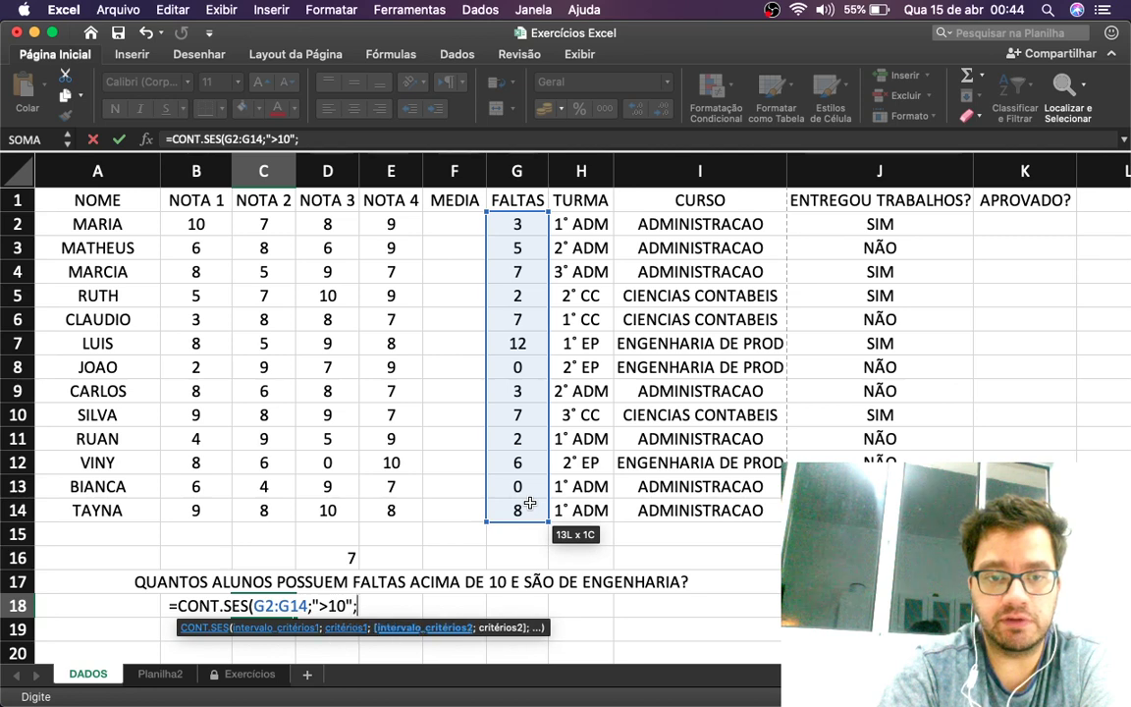
{"action": "left_click_drag", "start_coordinate": [700, 224], "coordinate": [716, 502]}
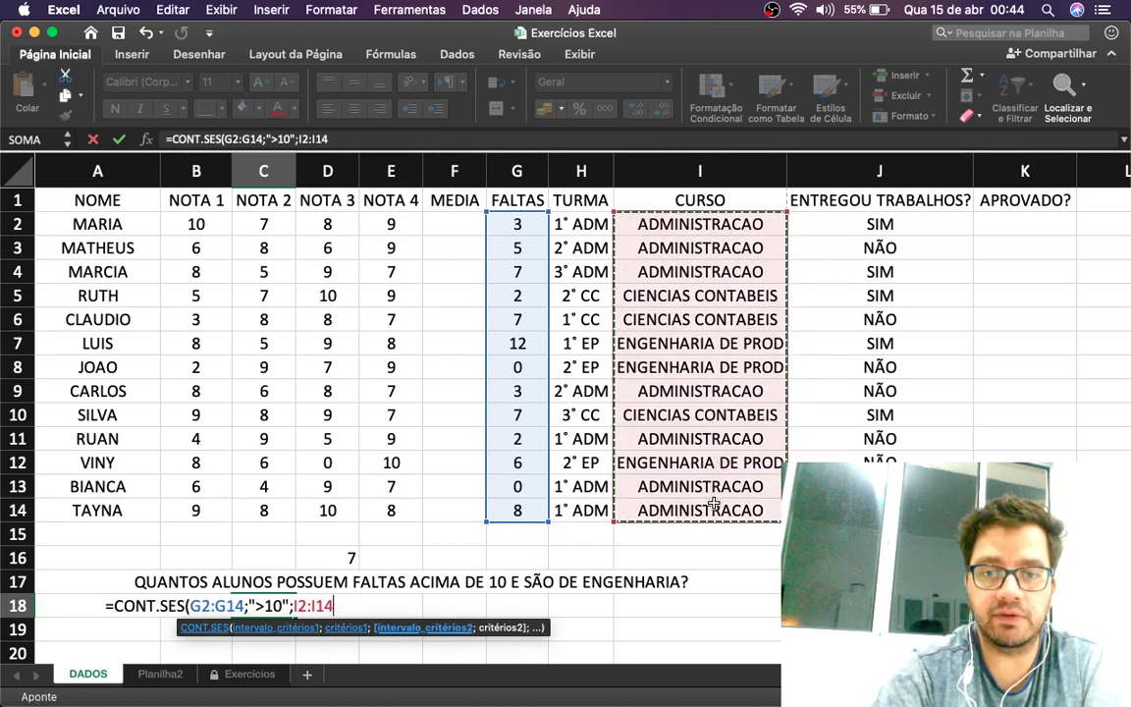
{"action": "type", "text": ";"}
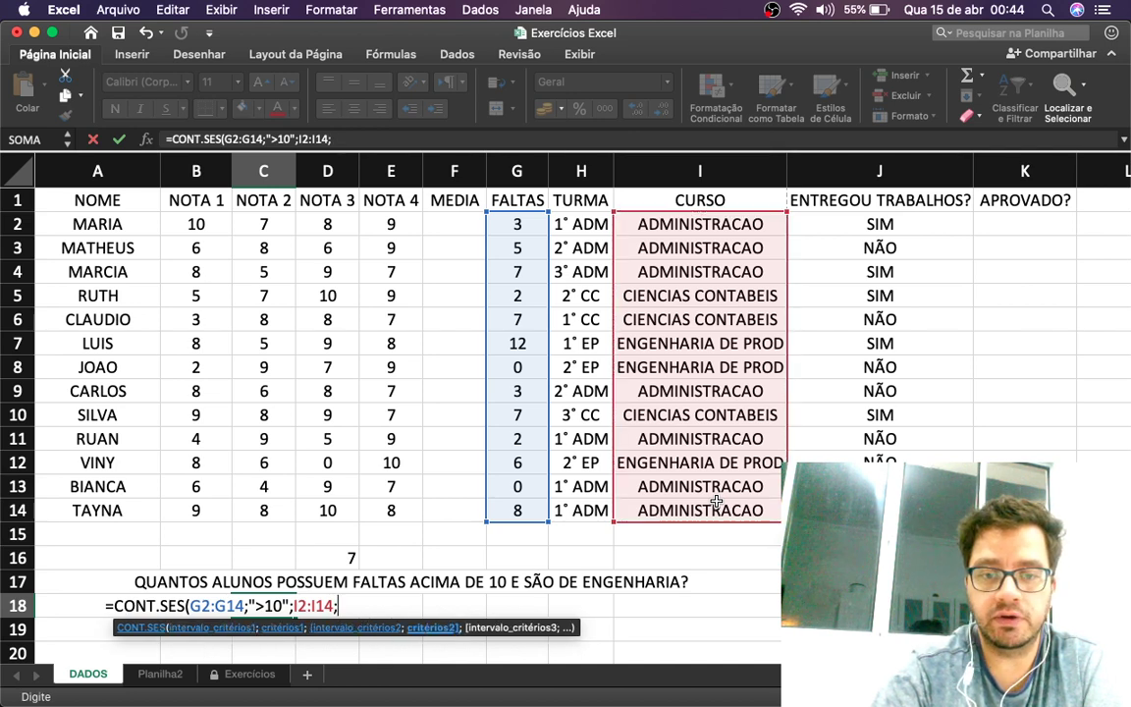
{"action": "type", "text": "\"ENGEN"}
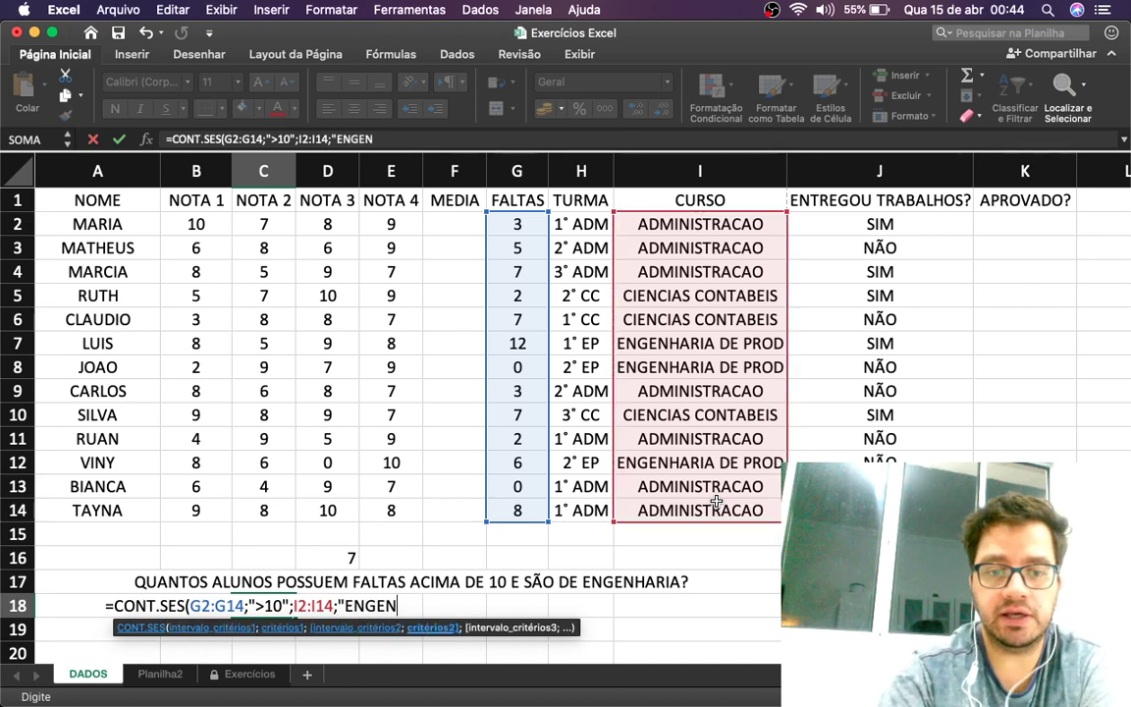
{"action": "type", "text": "HARIA"}
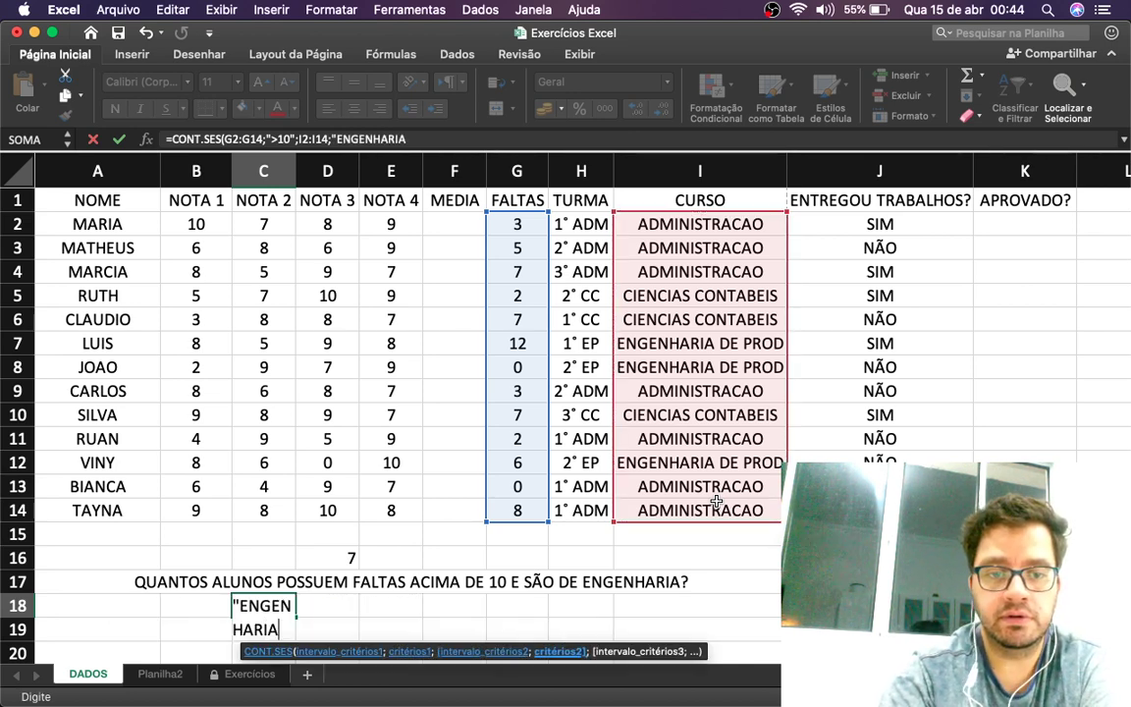
{"action": "type", "text": " DE PROD"}
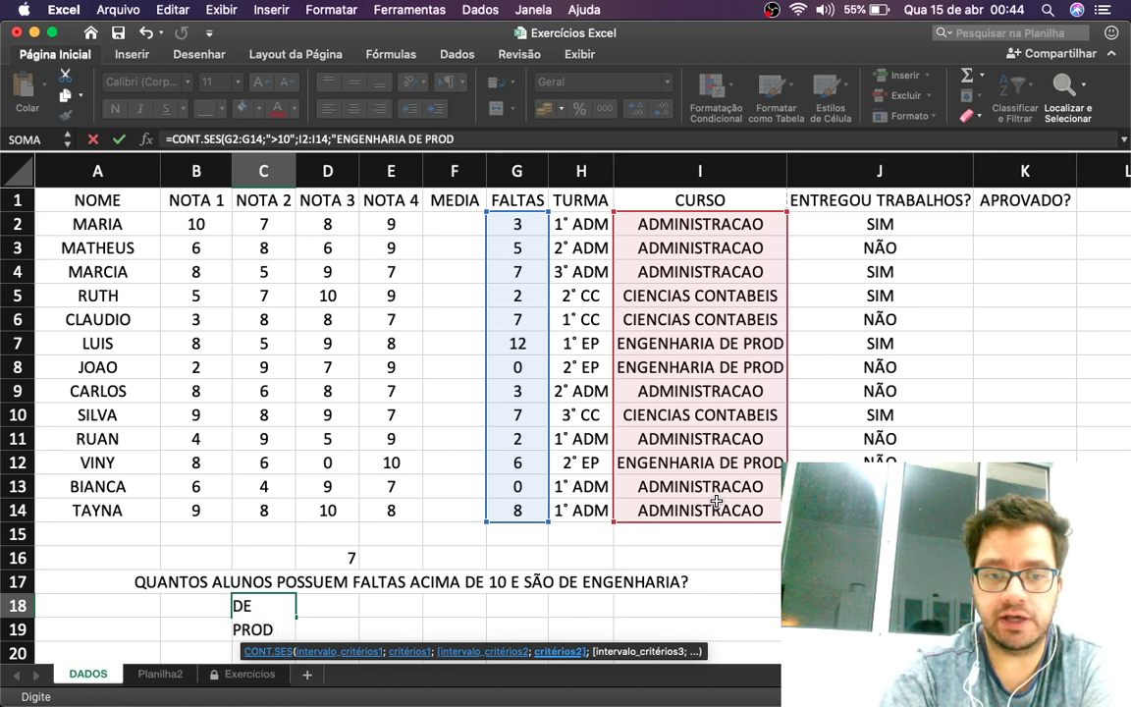
{"action": "type", "text": "\")"}
{"action": "key", "text": "Return"}
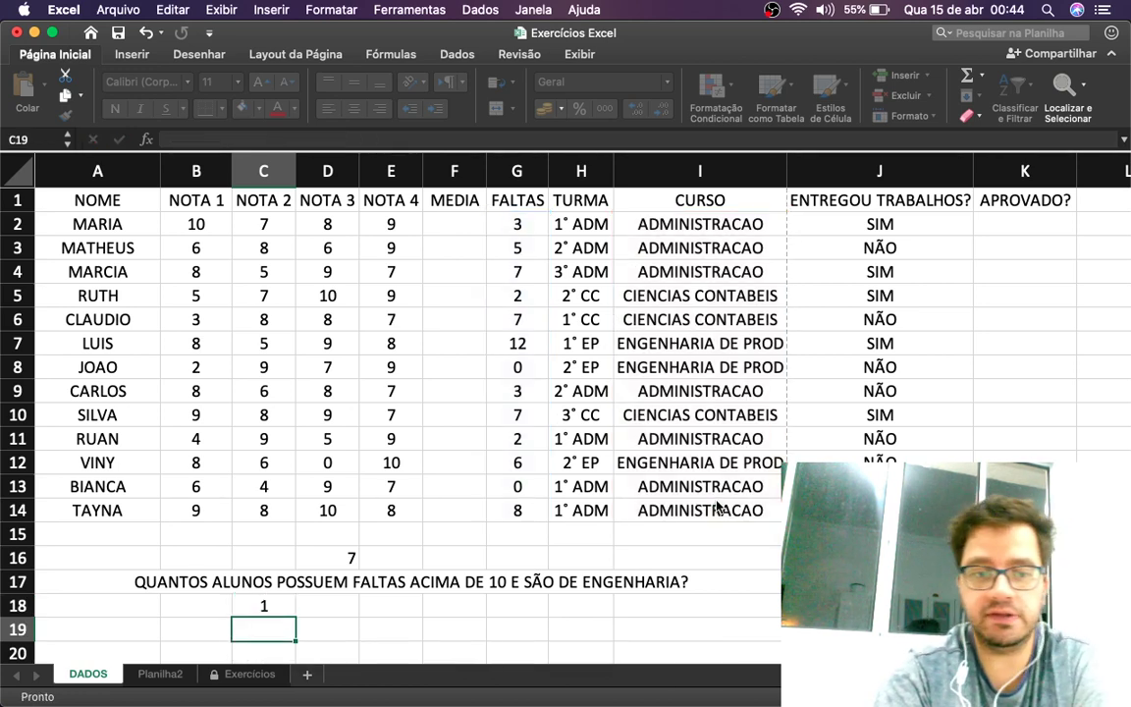
{"action": "key", "text": "Up"}
{"action": "key", "text": "F2"}
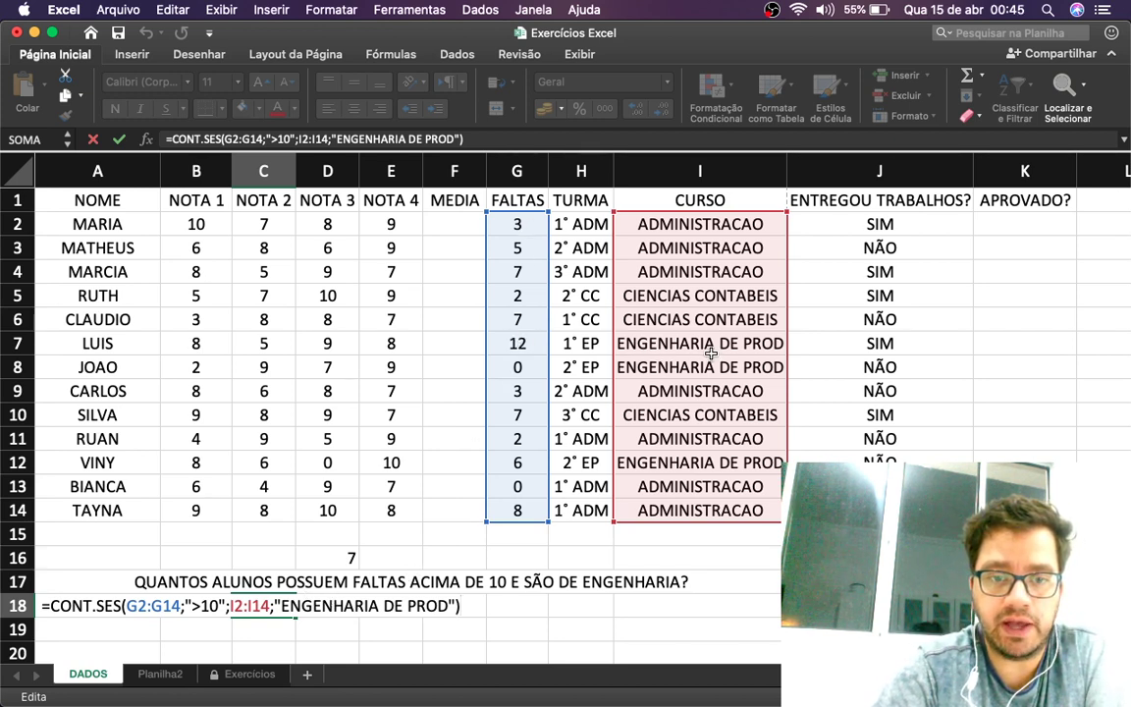
{"action": "key", "text": "Return"}
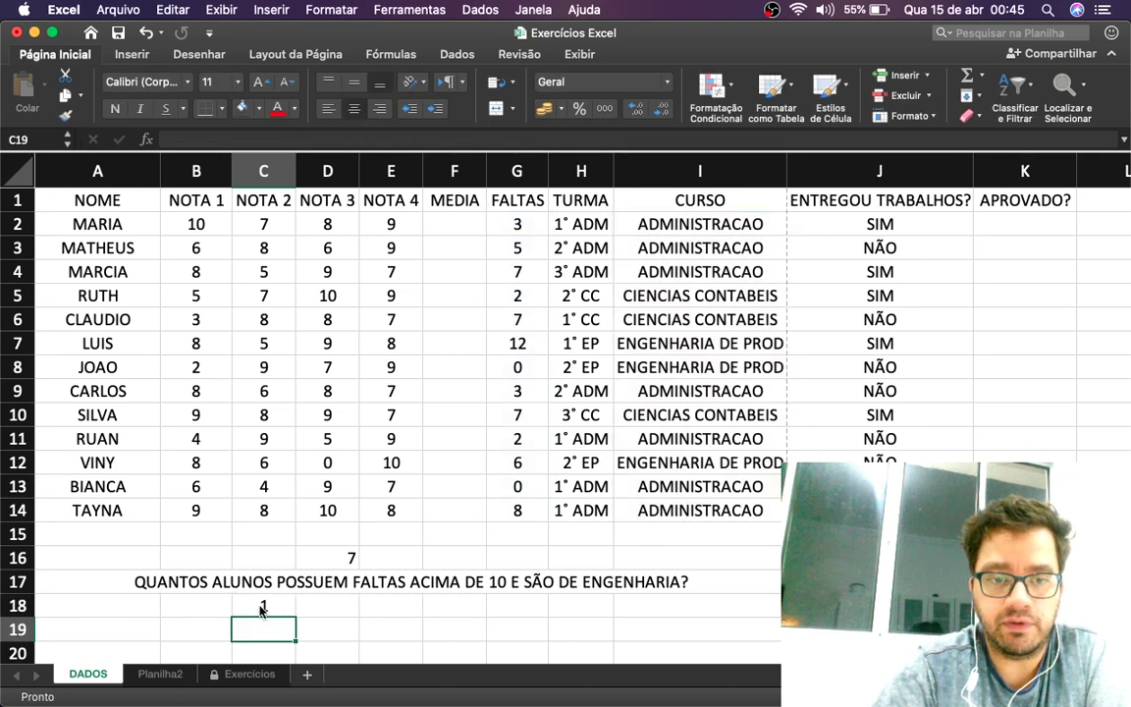
{"action": "left_click", "coordinate": [260, 606]}
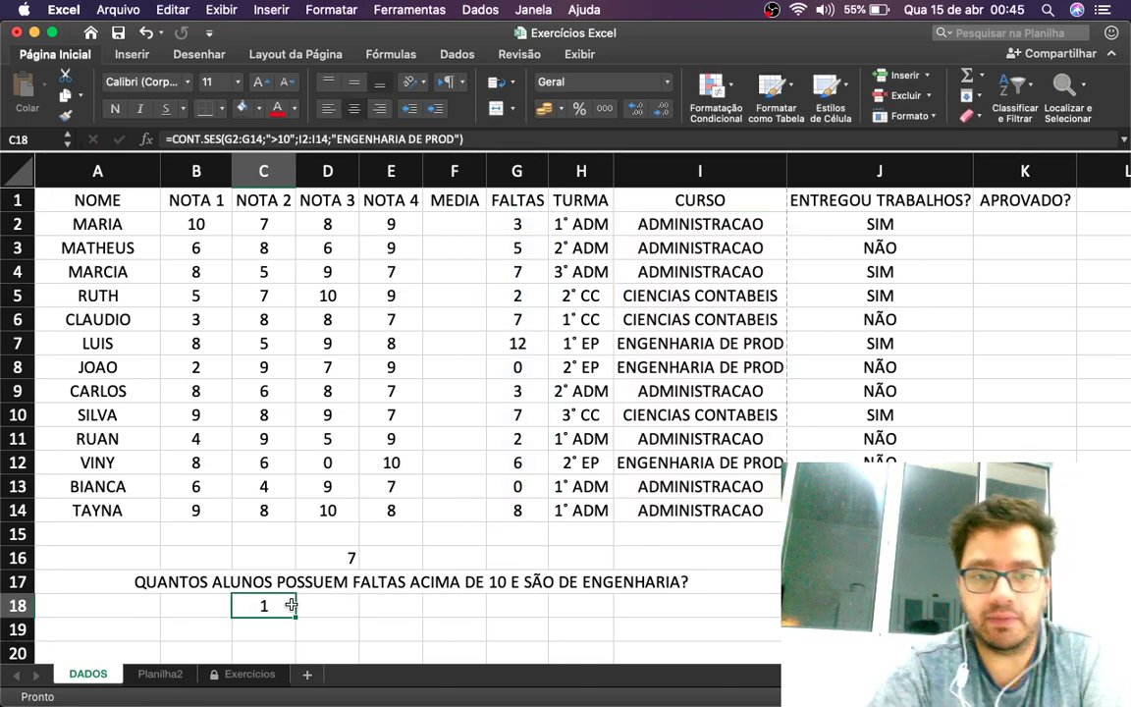
{"action": "double_click", "coordinate": [291, 606]}
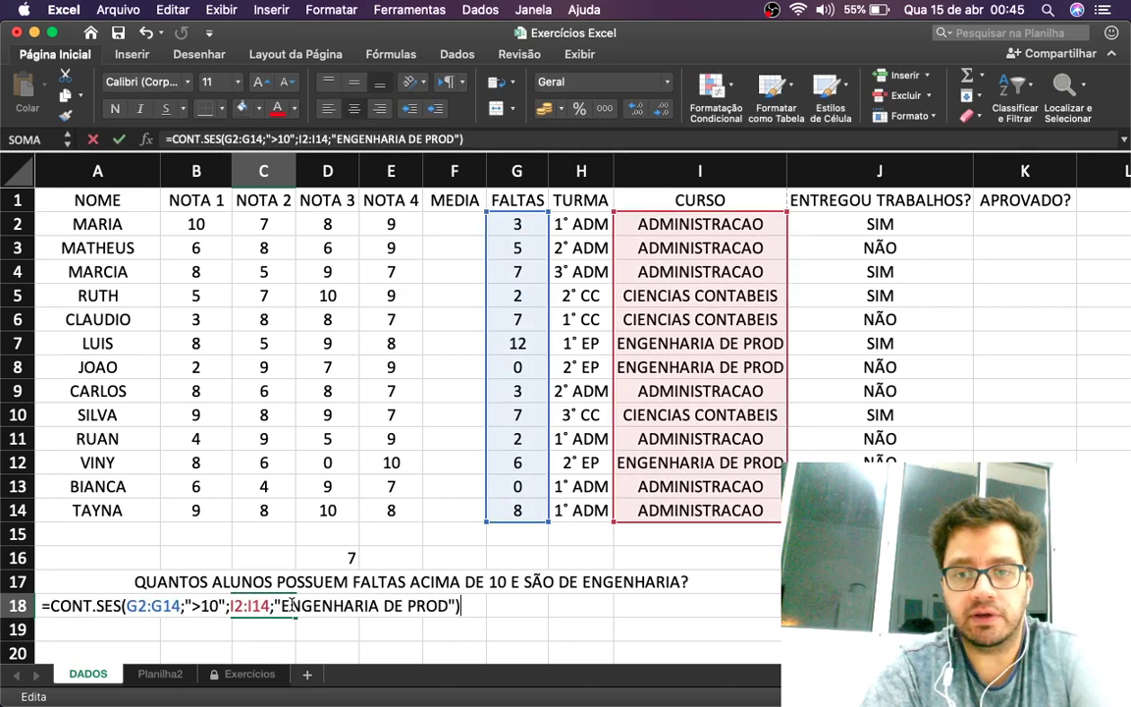
{"action": "double_click", "coordinate": [152, 606]}
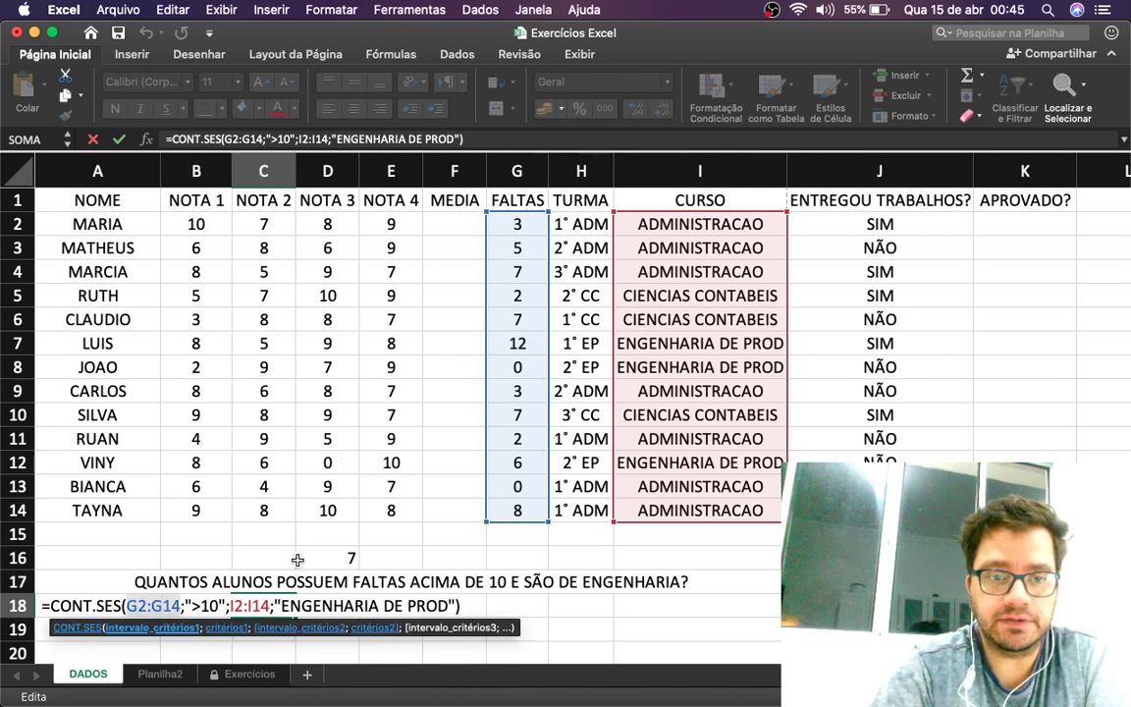
{"action": "left_click", "coordinate": [220, 606]}
{"action": "double_click", "coordinate": [201, 605]}
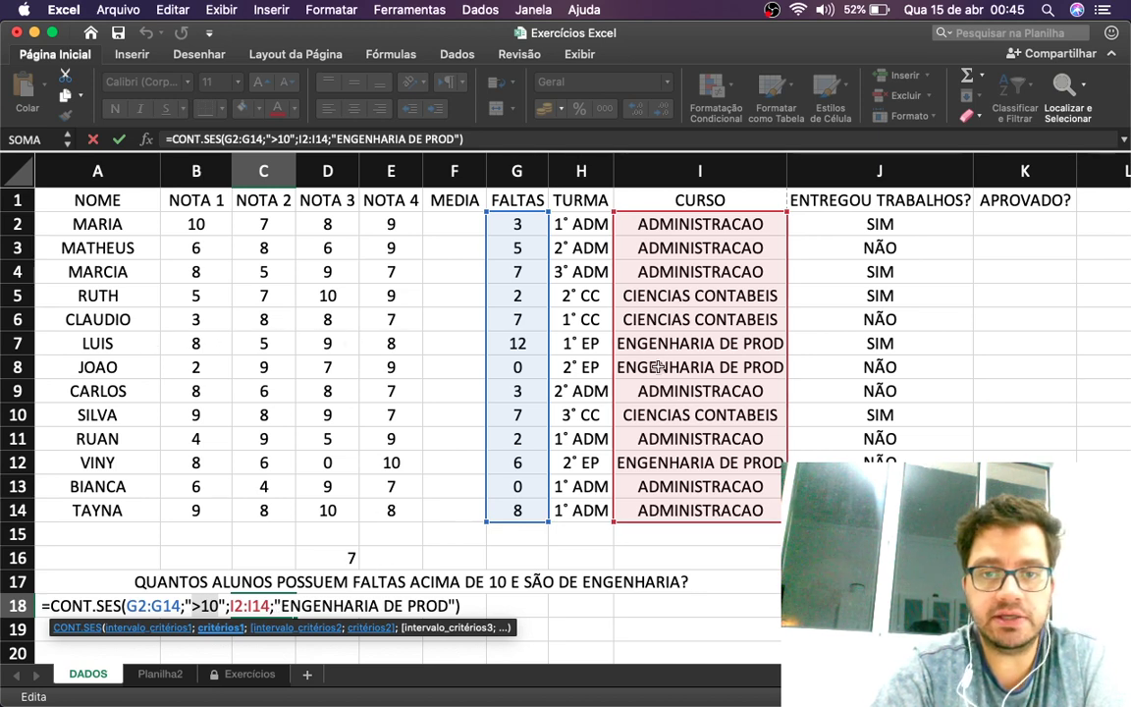
{"action": "key", "text": "Return"}
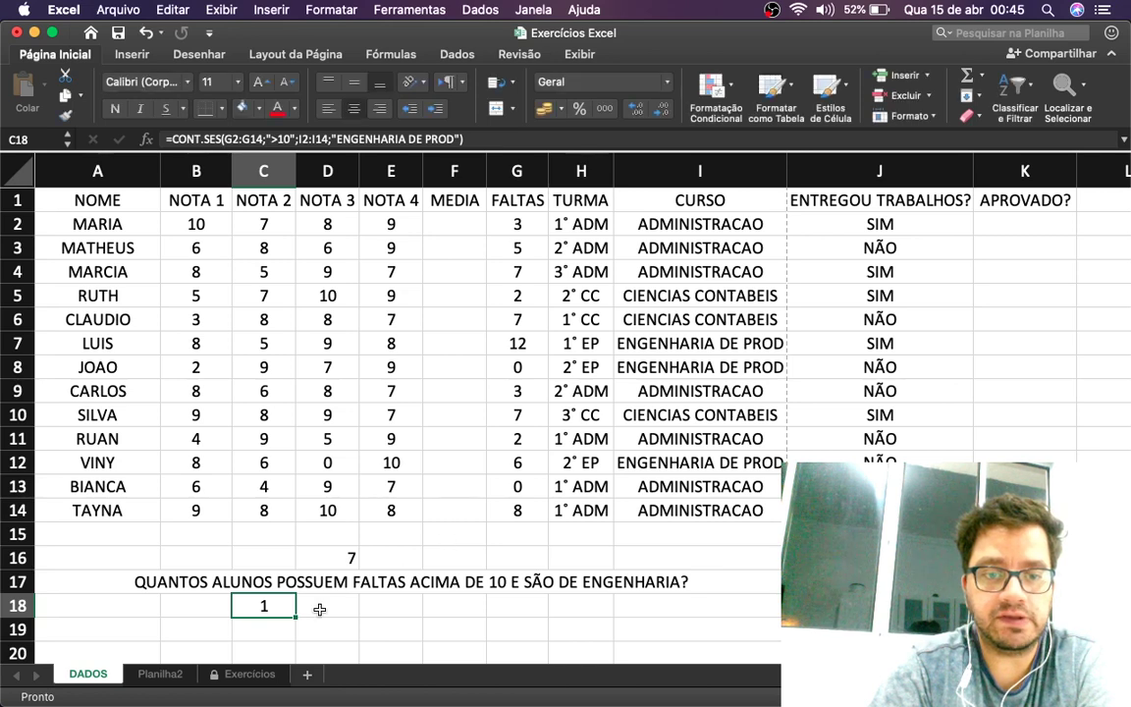
{"action": "left_click", "coordinate": [663, 351]}
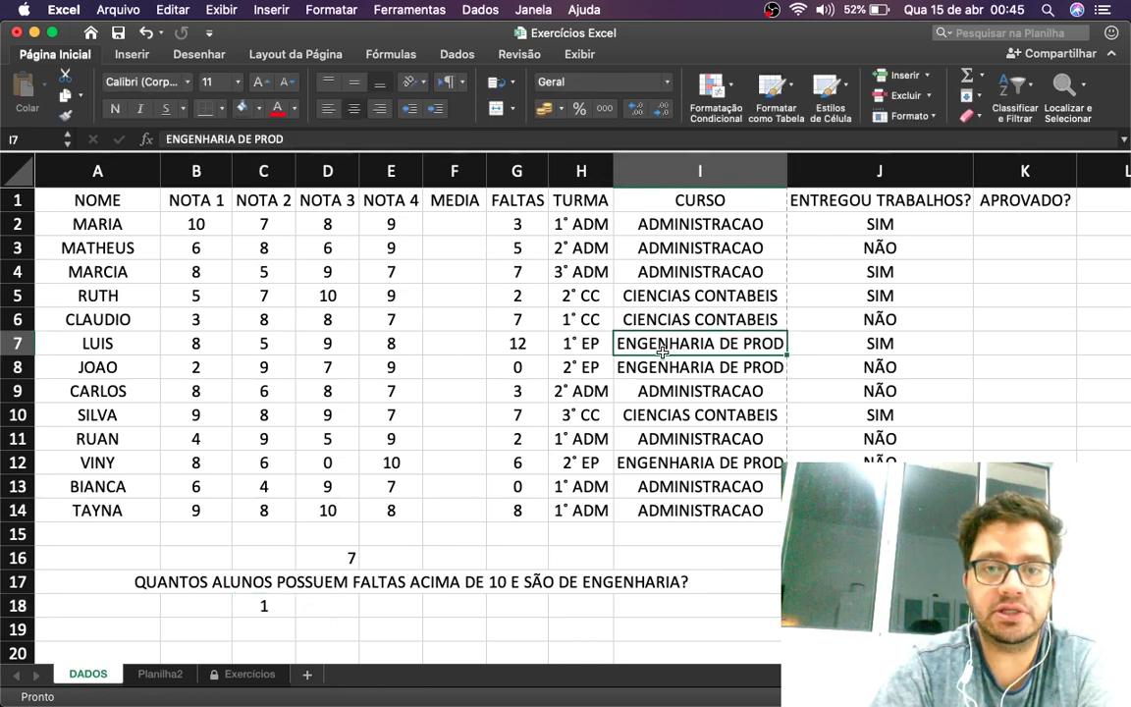
Set row 7 to class 1° CC and course CIENCIAS CONTABEIS, then review C18's formula
{"action": "left_click", "coordinate": [592, 344]}
{"action": "left_click", "coordinate": [594, 321]}
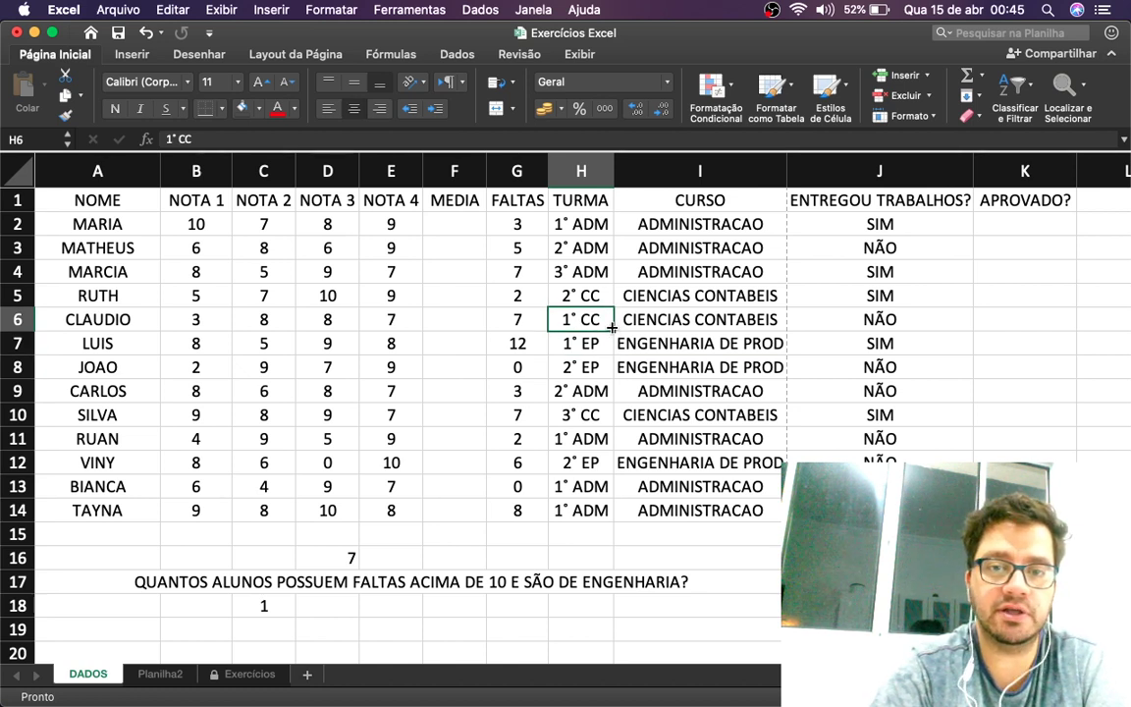
{"action": "left_click_drag", "start_coordinate": [610, 328], "coordinate": [611, 349]}
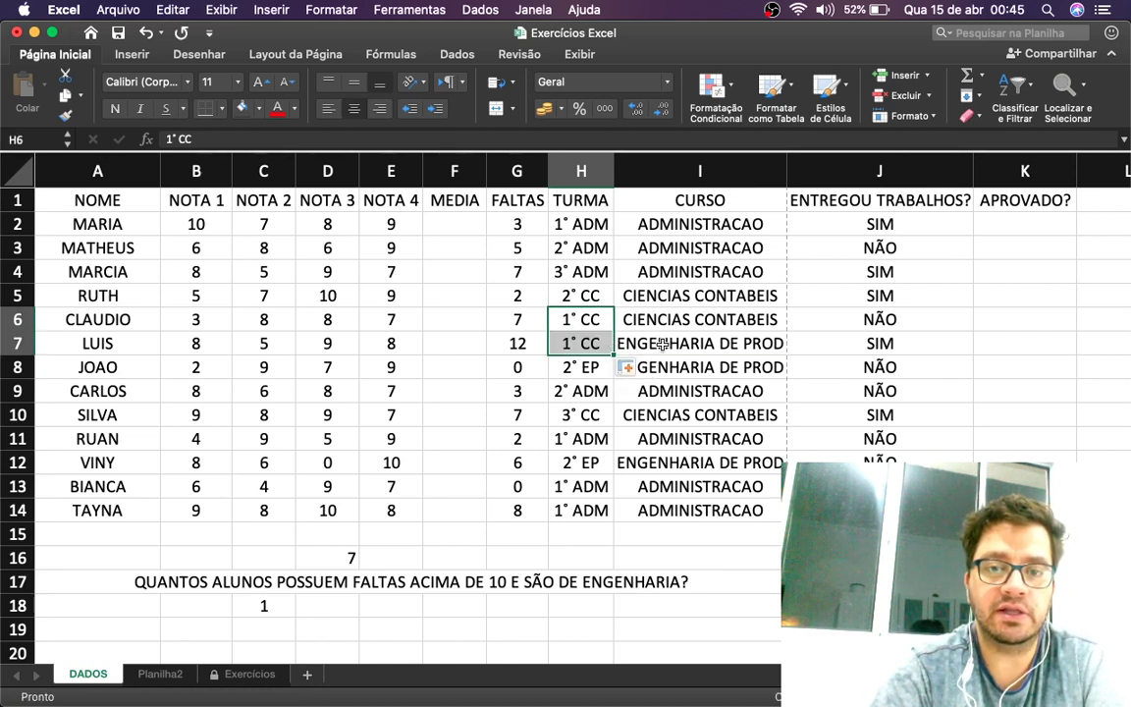
{"action": "left_click", "coordinate": [680, 345]}
{"action": "type", "text": "CIENCIAS CONTABEIS"}
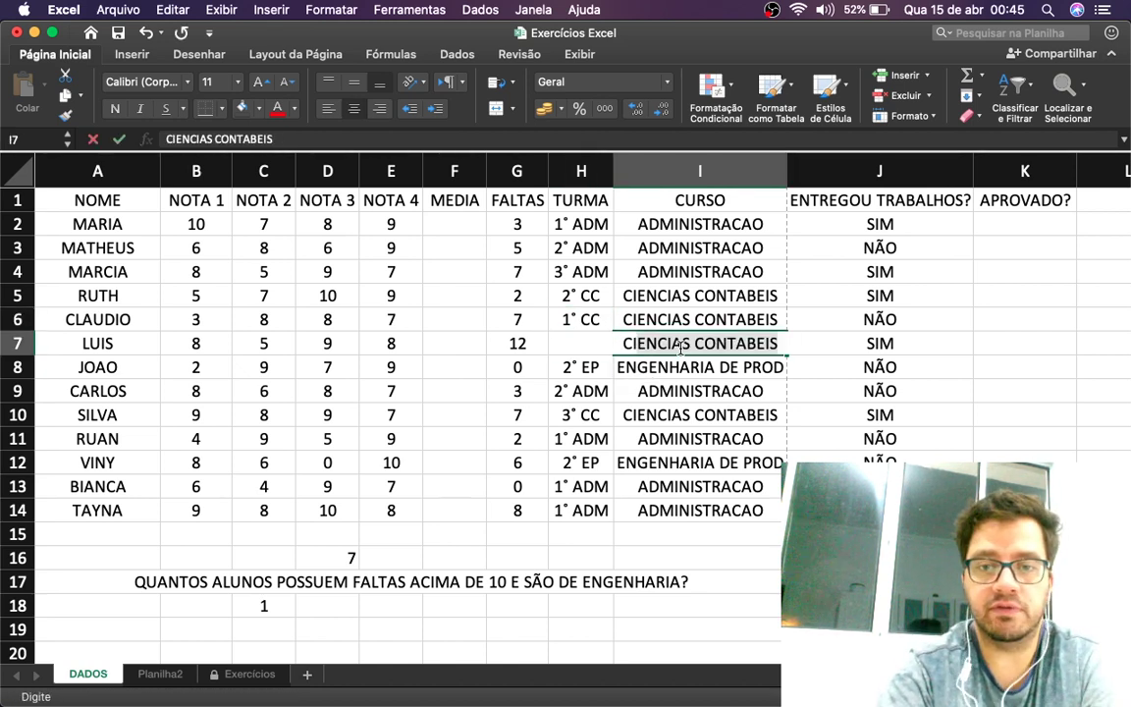
{"action": "key", "text": "Return"}
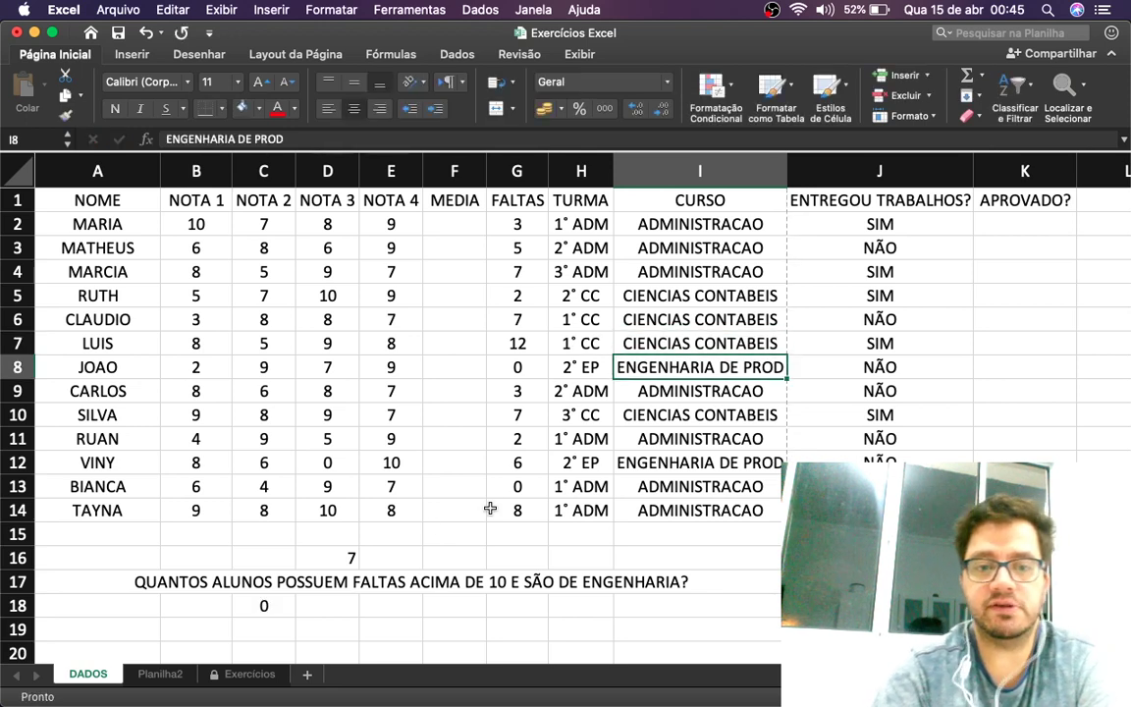
{"action": "left_click", "coordinate": [285, 606]}
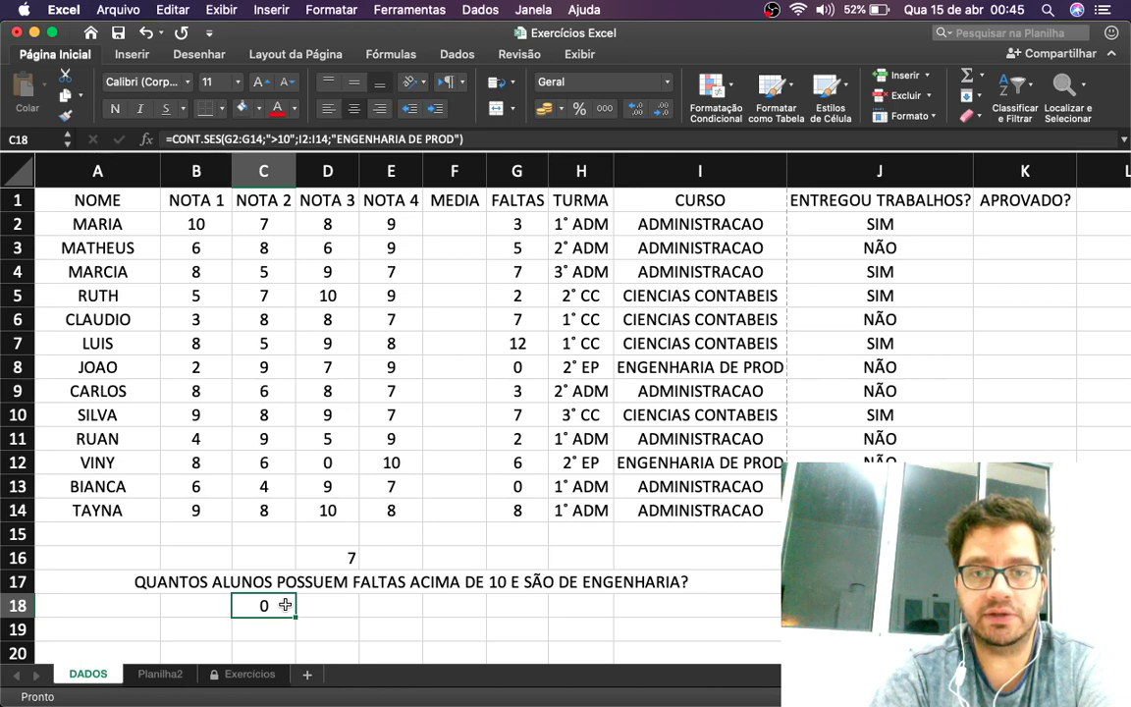
{"action": "double_click", "coordinate": [285, 606]}
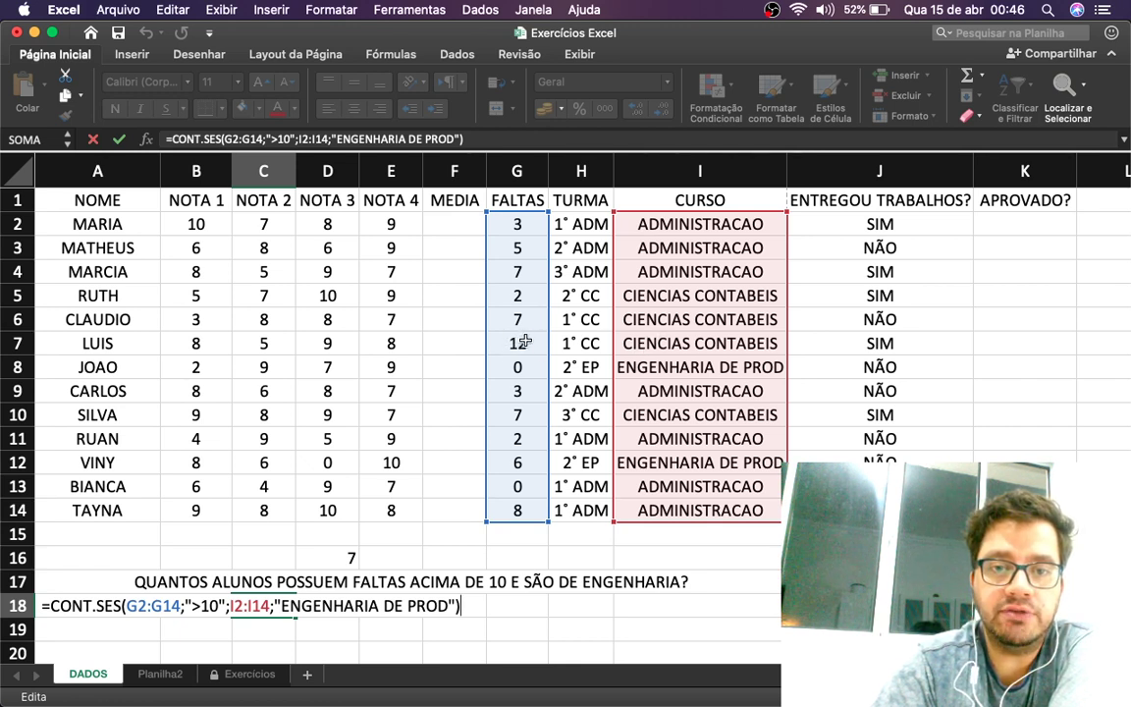
{"action": "left_click", "coordinate": [222, 606]}
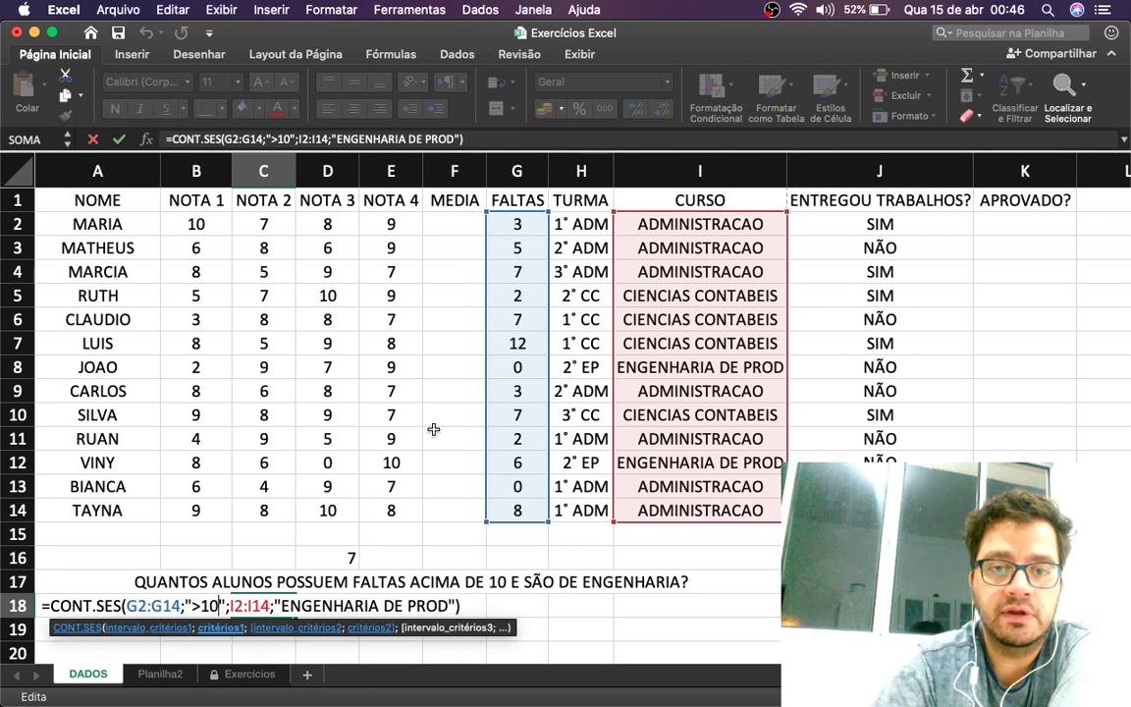
{"action": "left_click", "coordinate": [333, 606]}
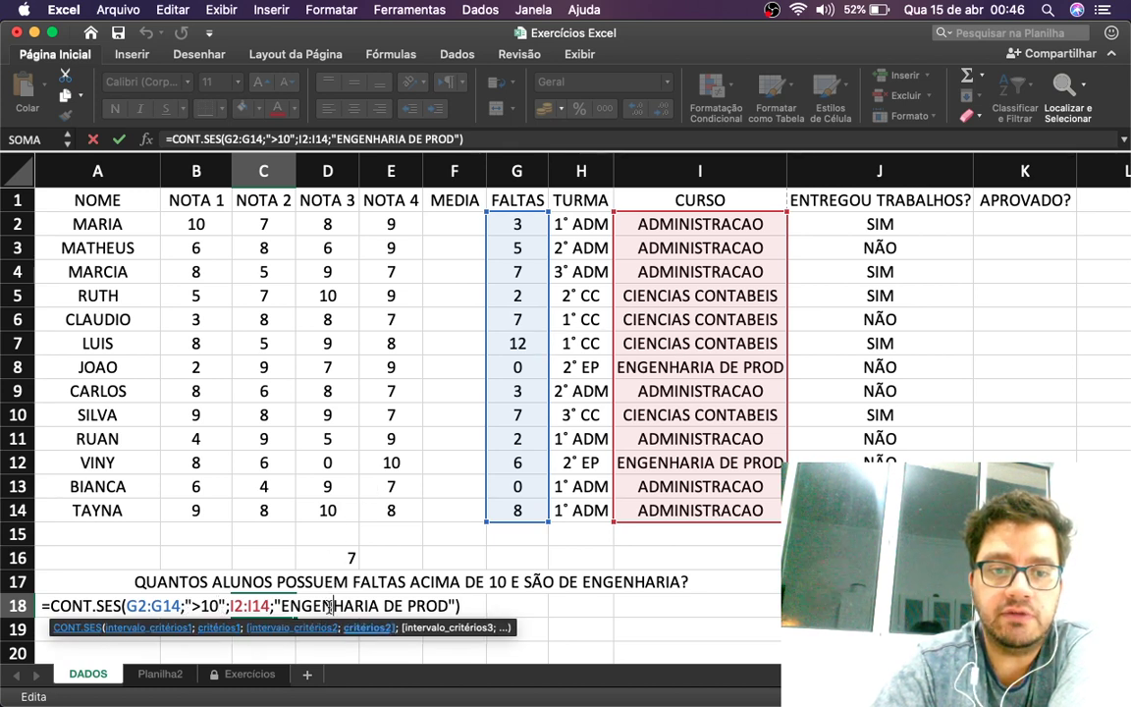
{"action": "key", "text": "Return"}
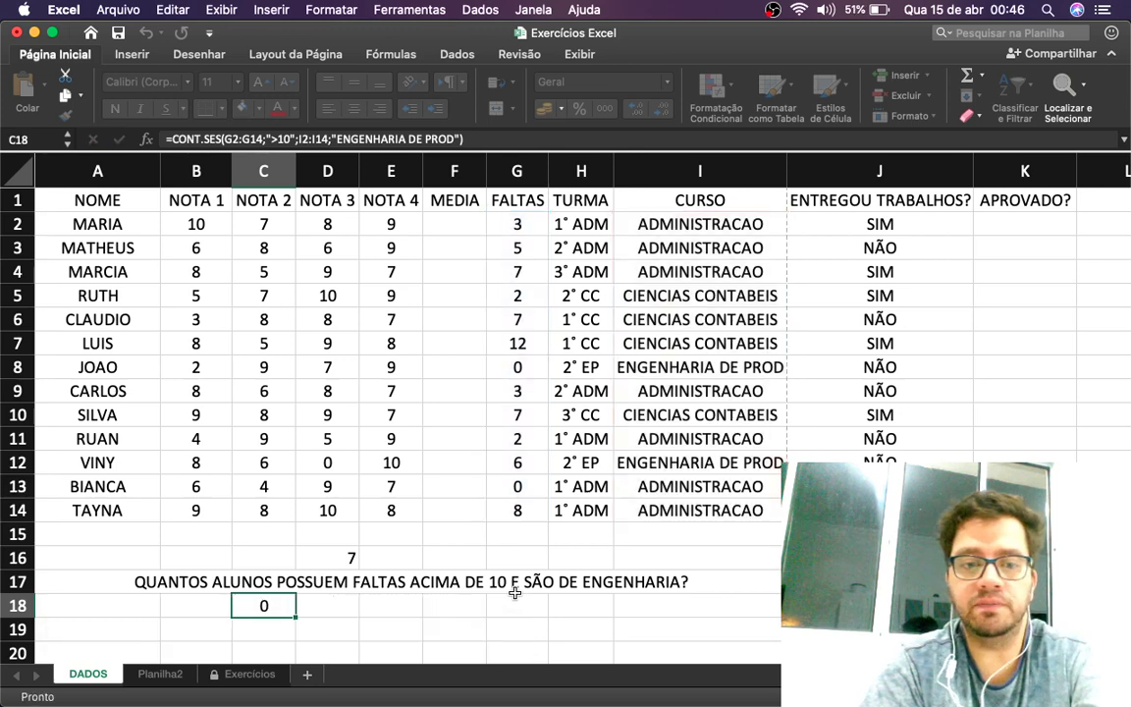
{"action": "left_click", "coordinate": [236, 581]}
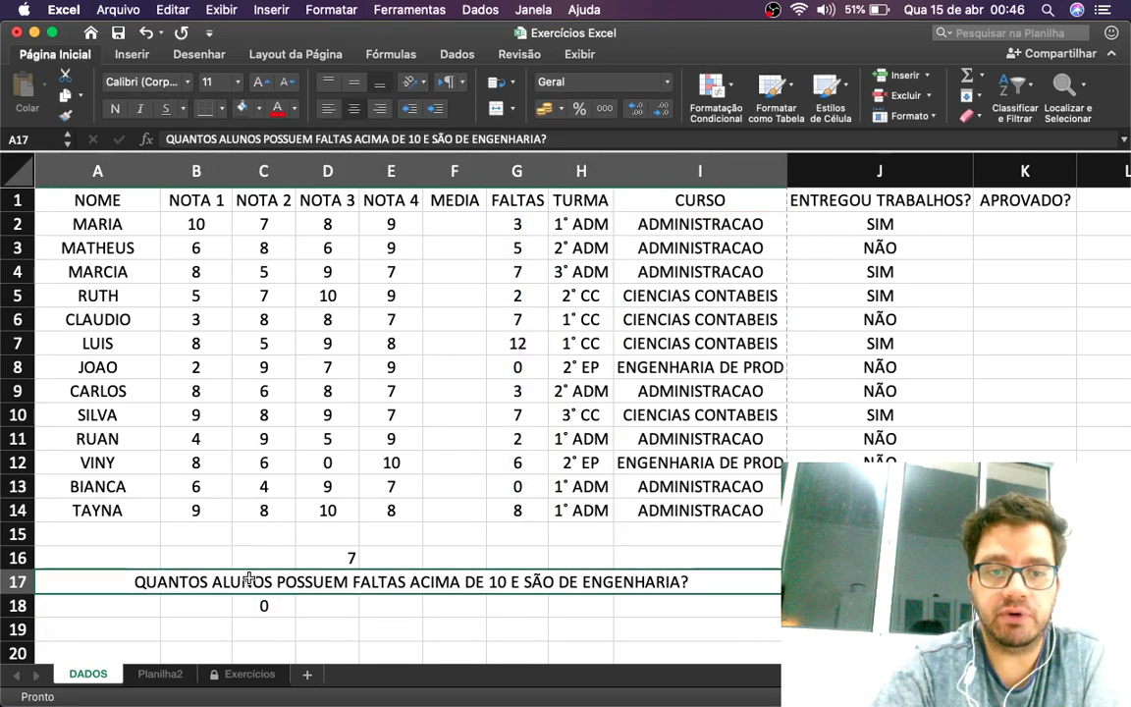
{"action": "left_click", "coordinate": [327, 551]}
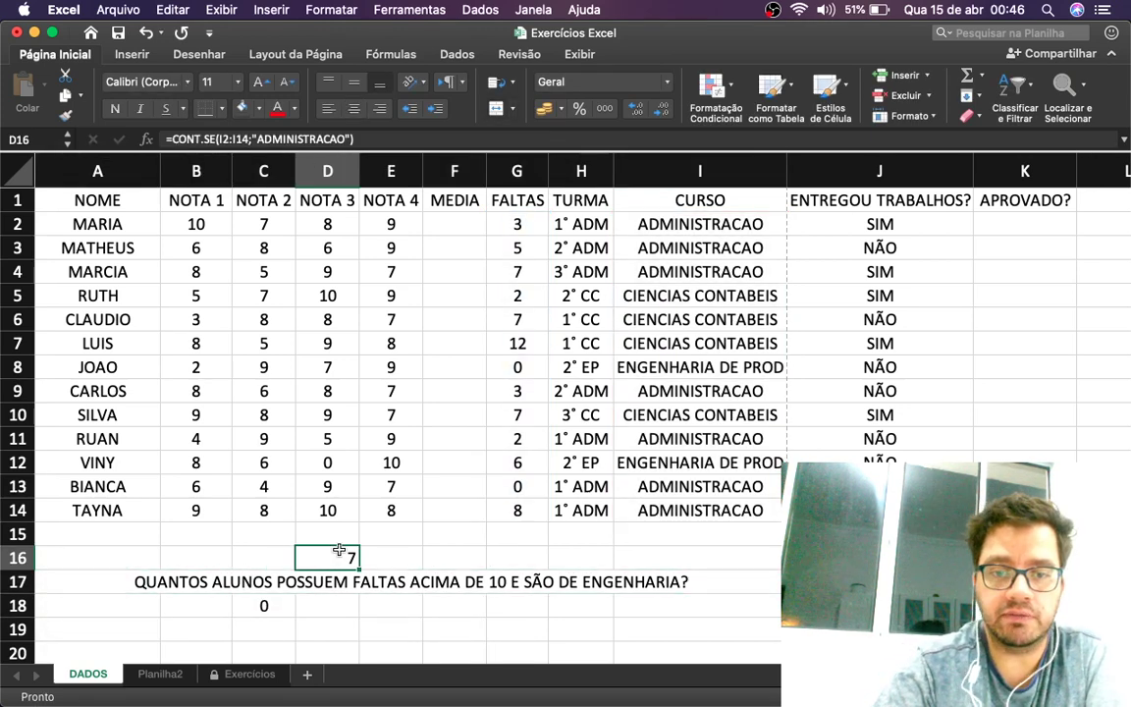
{"action": "left_click", "coordinate": [270, 586]}
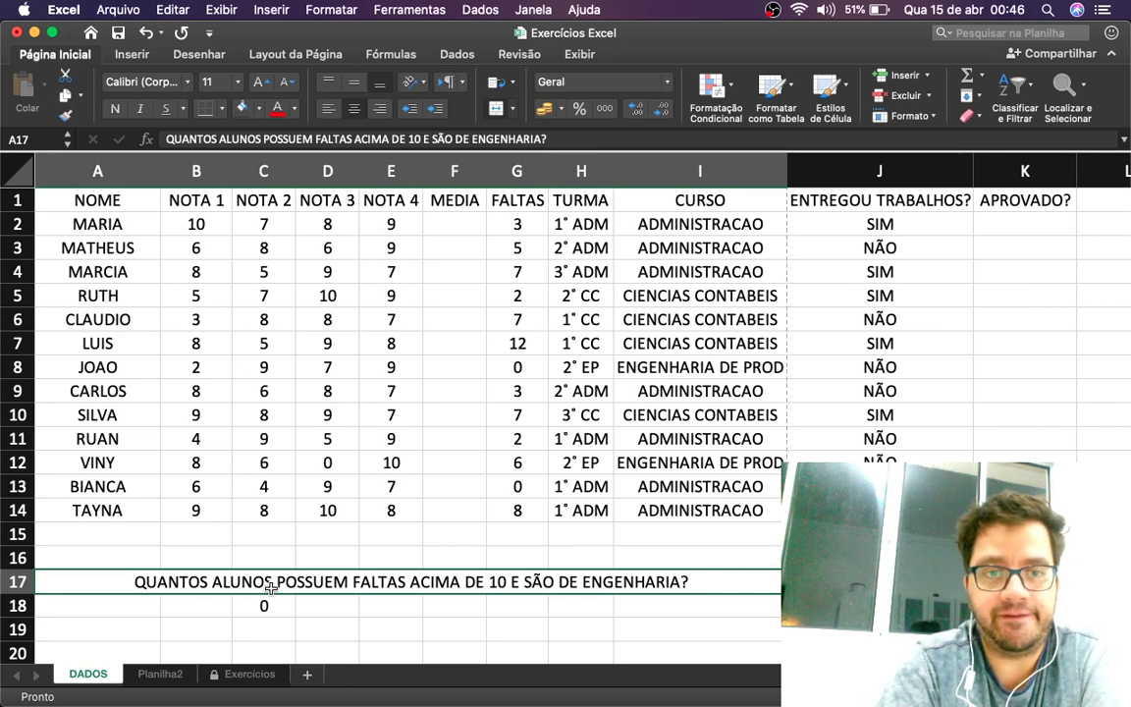
Type the question 'QUANTOS ALUNOS SÃO DE ADM QUE NÃO ENTREGARAM TRABALHOS' and dismiss the save prompt
{"action": "type", "text": "QU"}
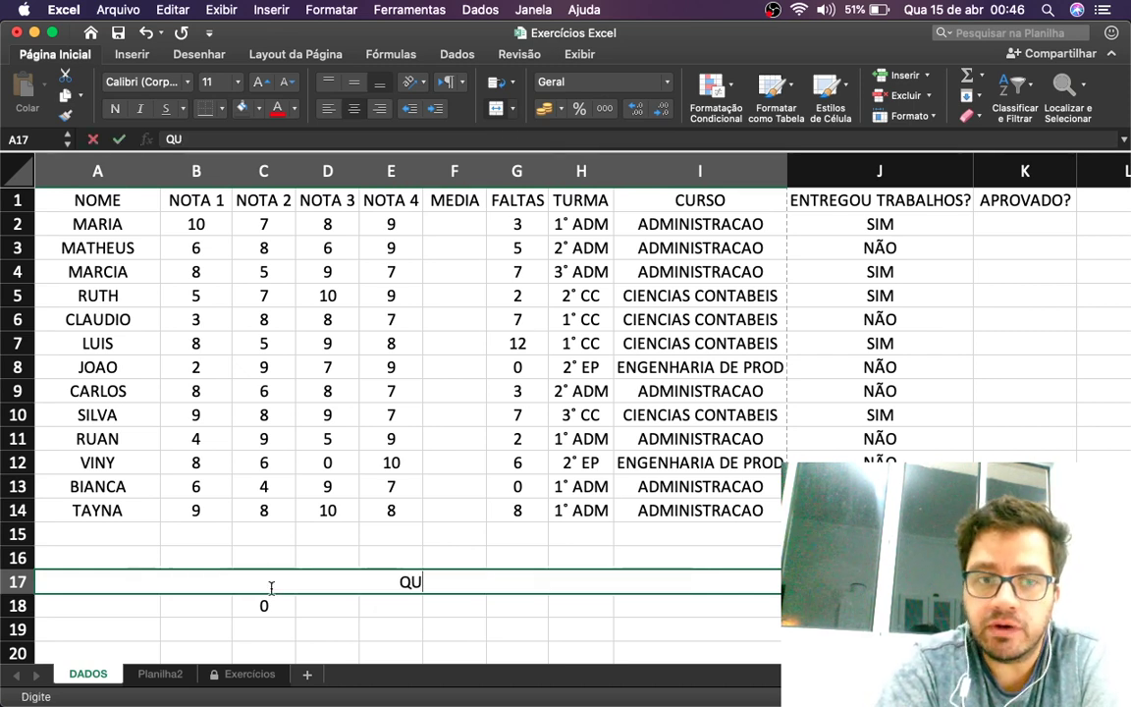
{"action": "type", "text": "ANTOS ALUNOS "}
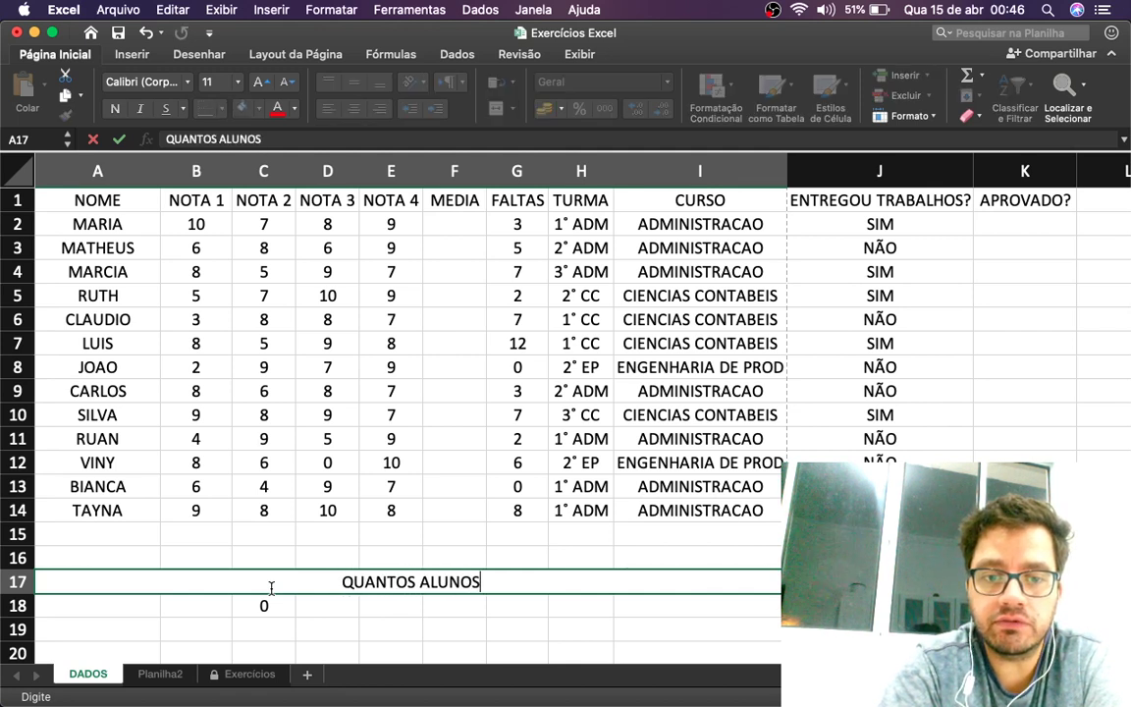
{"action": "type", "text": "SÃO DE AD"}
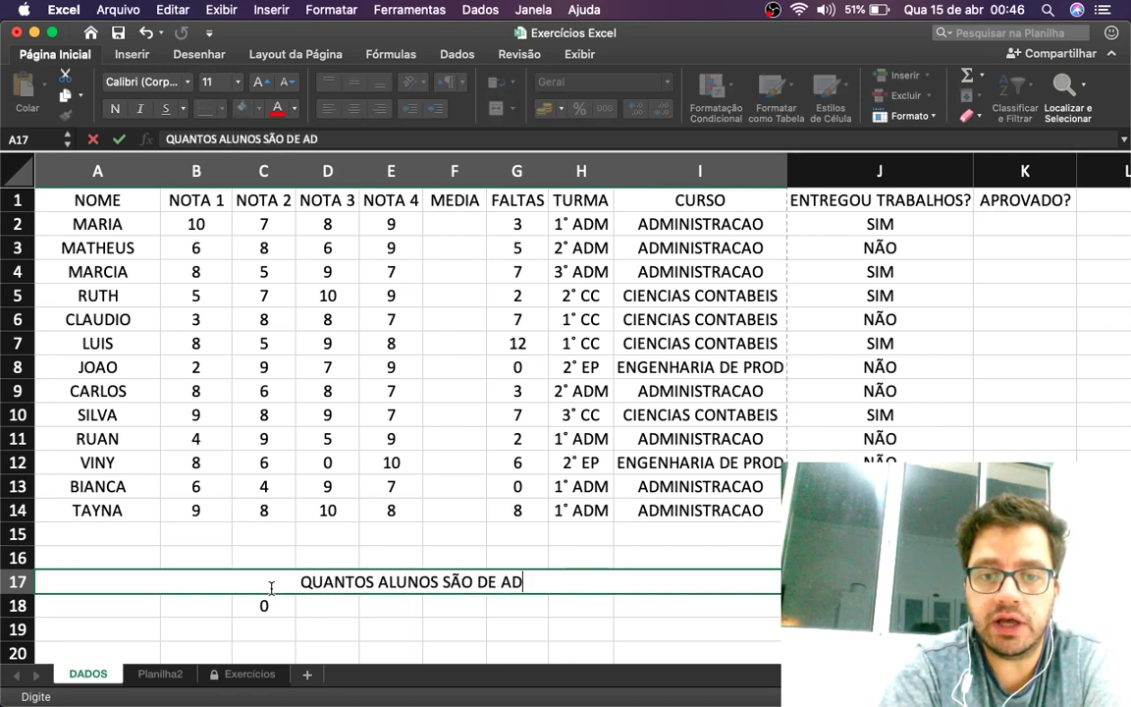
{"action": "type", "text": "M QUE NÃO "}
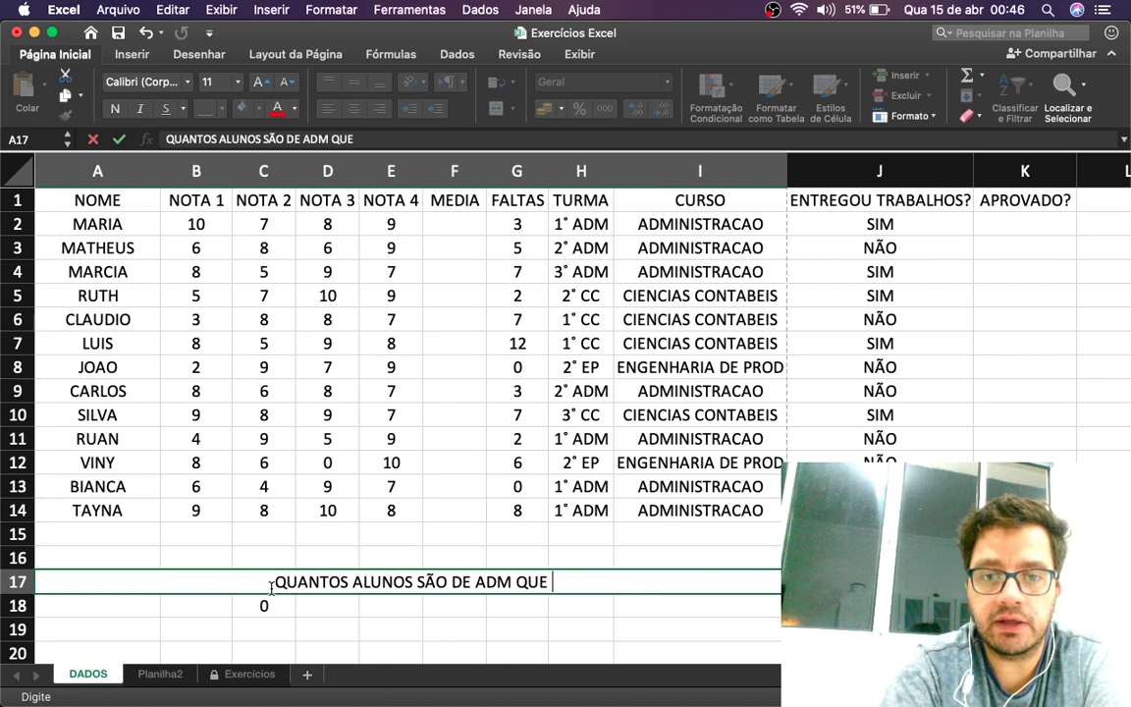
{"action": "type", "text": "EN"}
{"action": "key", "text": "BackSpace"}
{"action": "key", "text": "BackSpace"}
{"action": "type", "text": "N"}
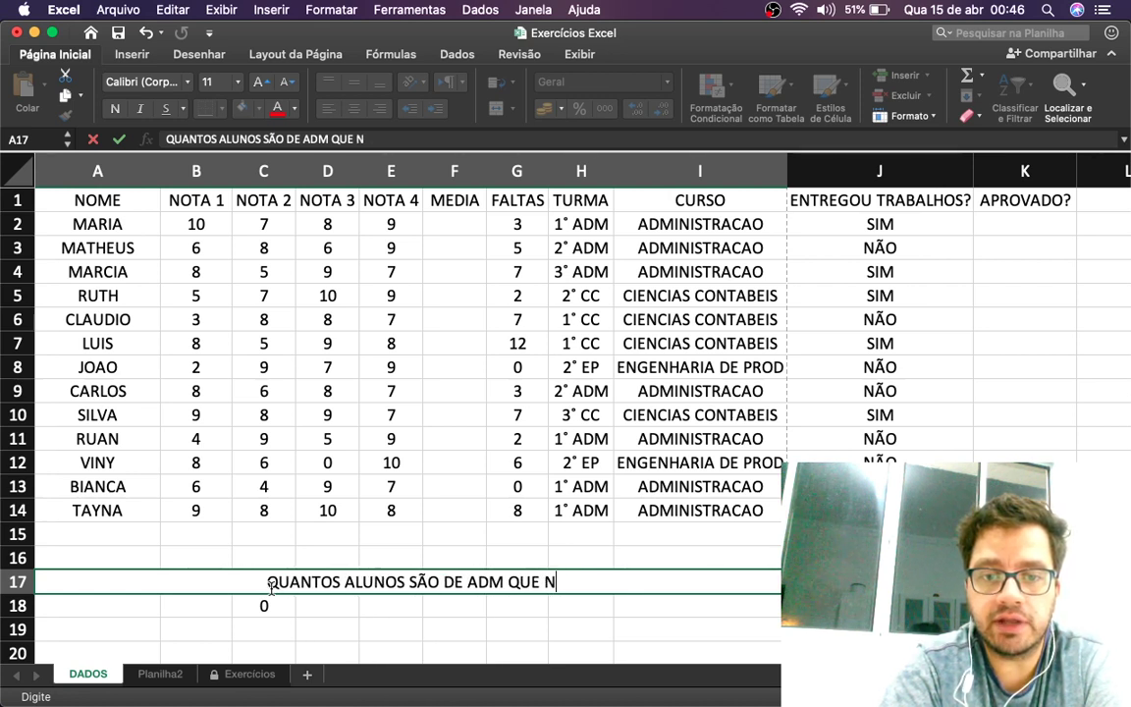
{"action": "type", "text": "ÃO ENTRE"}
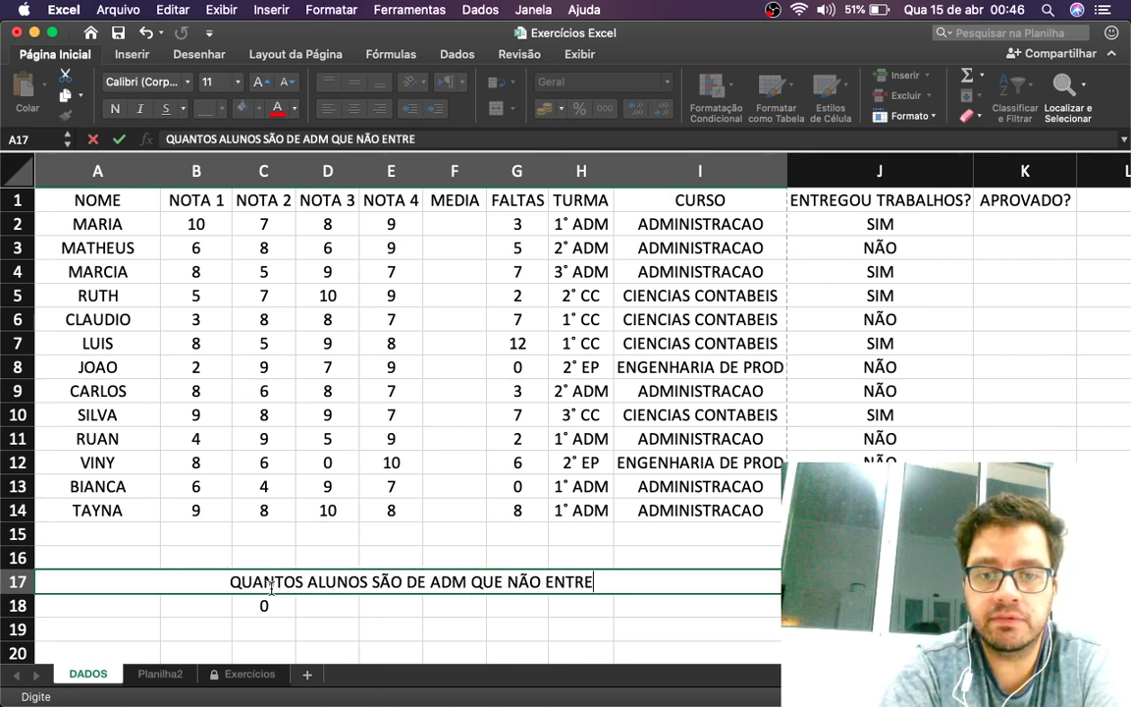
{"action": "type", "text": "GARAM TRABALHO"}
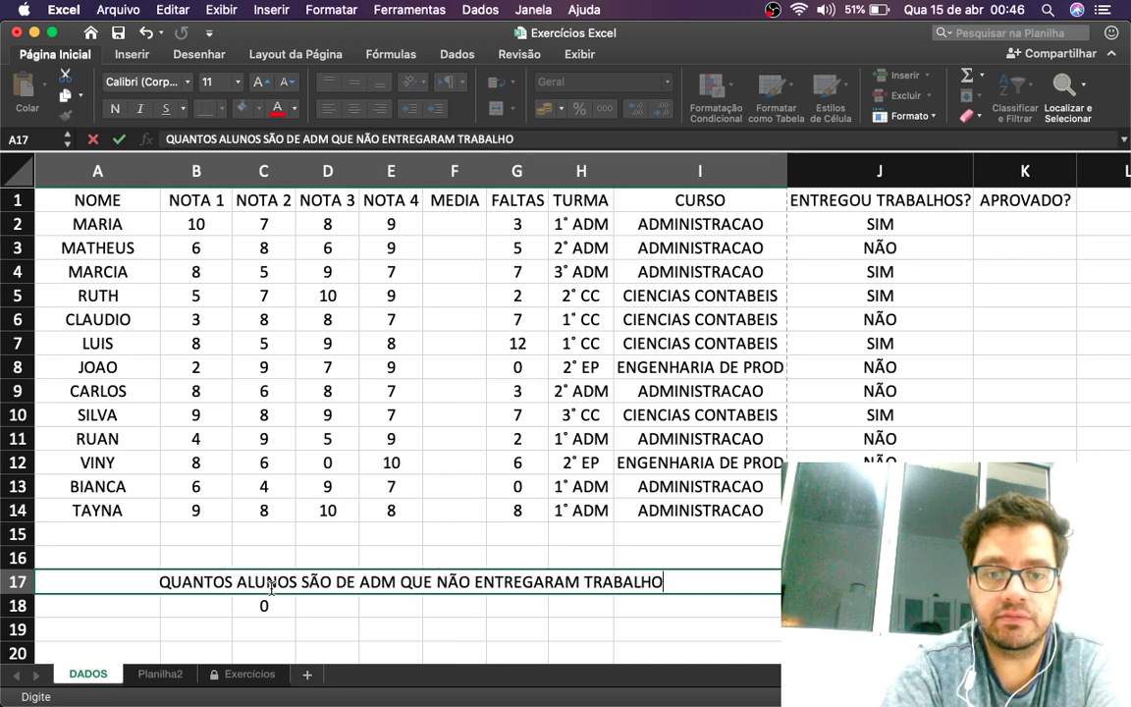
{"action": "type", "text": "S"}
{"action": "key", "text": "super+w"}
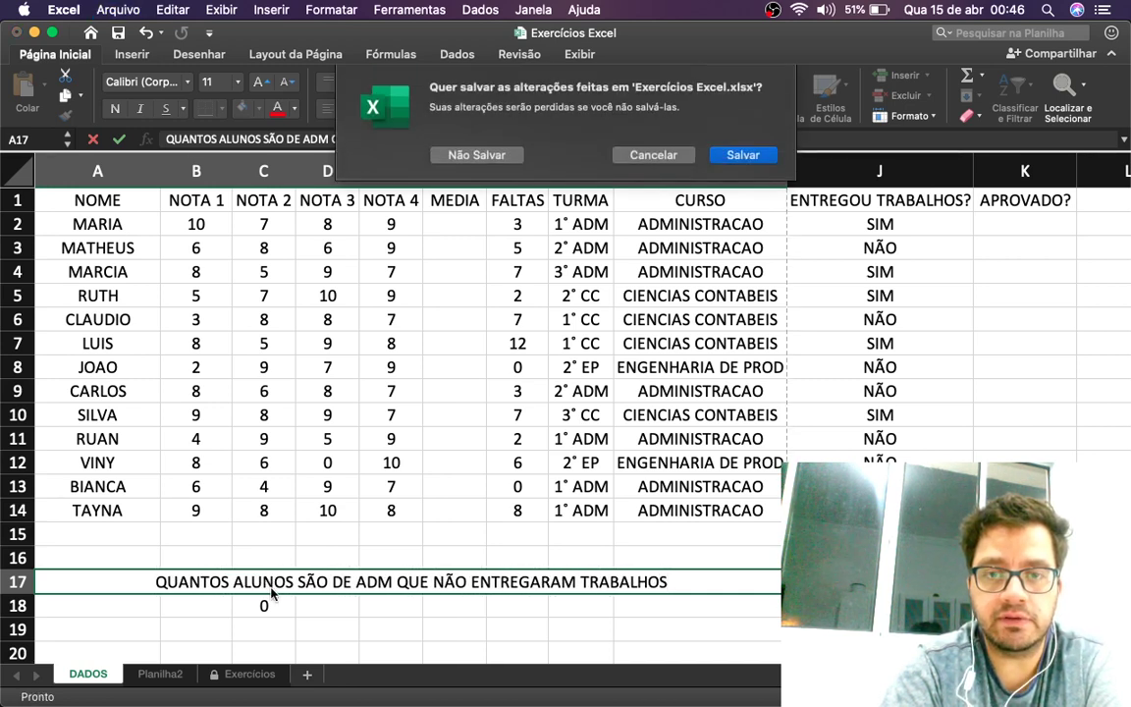
{"action": "key", "text": "Escape"}
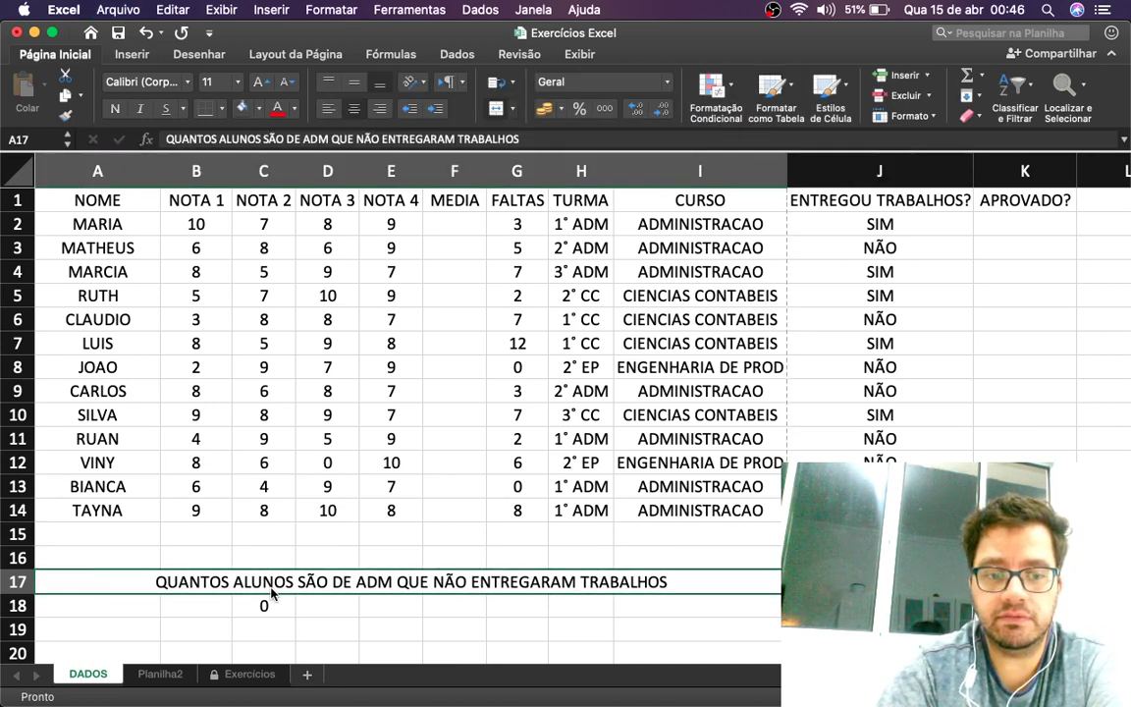
Close the help window, end the row 17 question with '?', and select C18
{"action": "key", "text": "super+slash"}
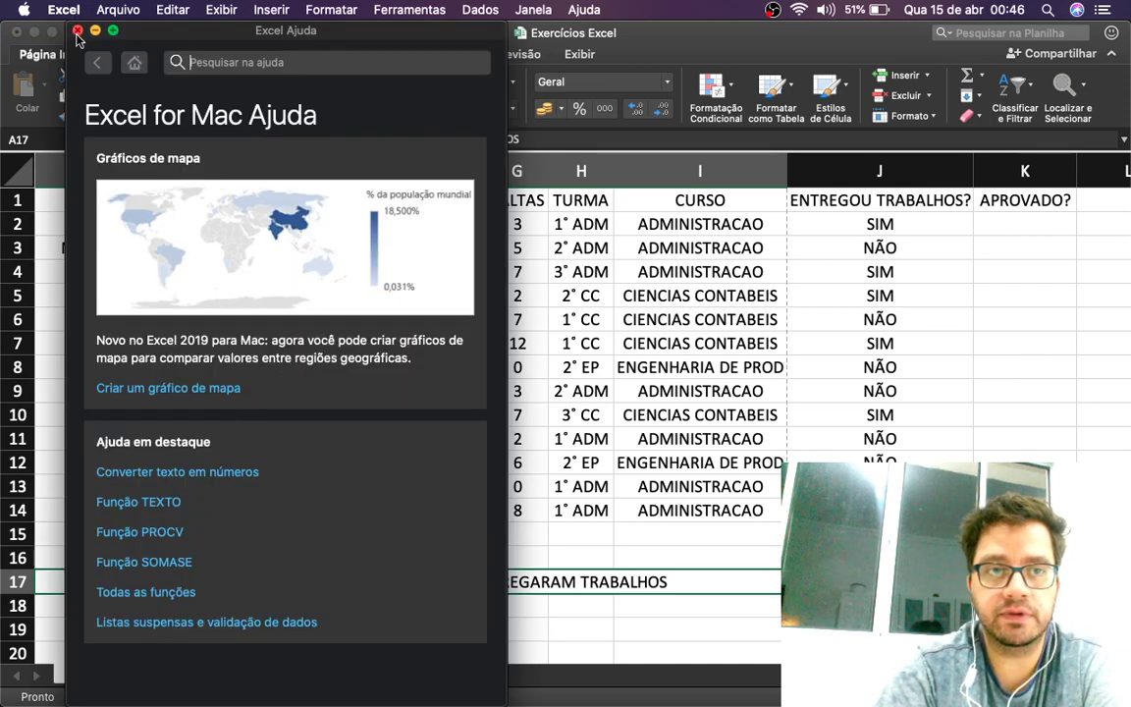
{"action": "left_click", "coordinate": [77, 30]}
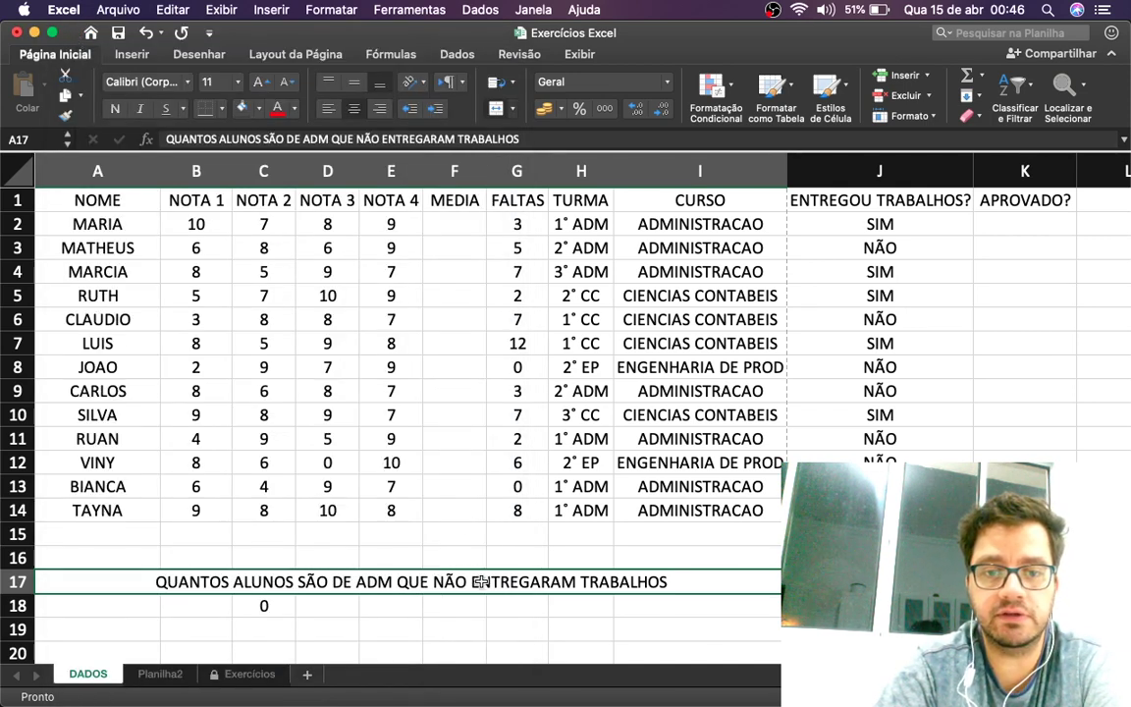
{"action": "key", "text": "F2"}
{"action": "type", "text": "?"}
{"action": "key", "text": "Return"}
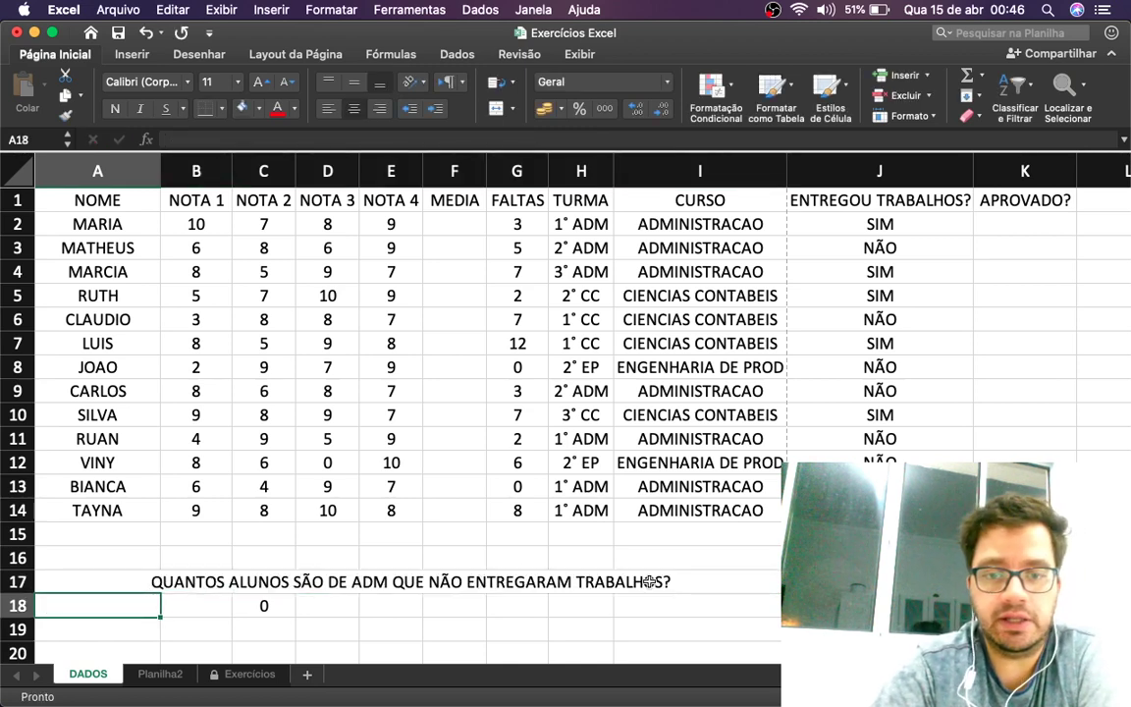
{"action": "left_click", "coordinate": [268, 603]}
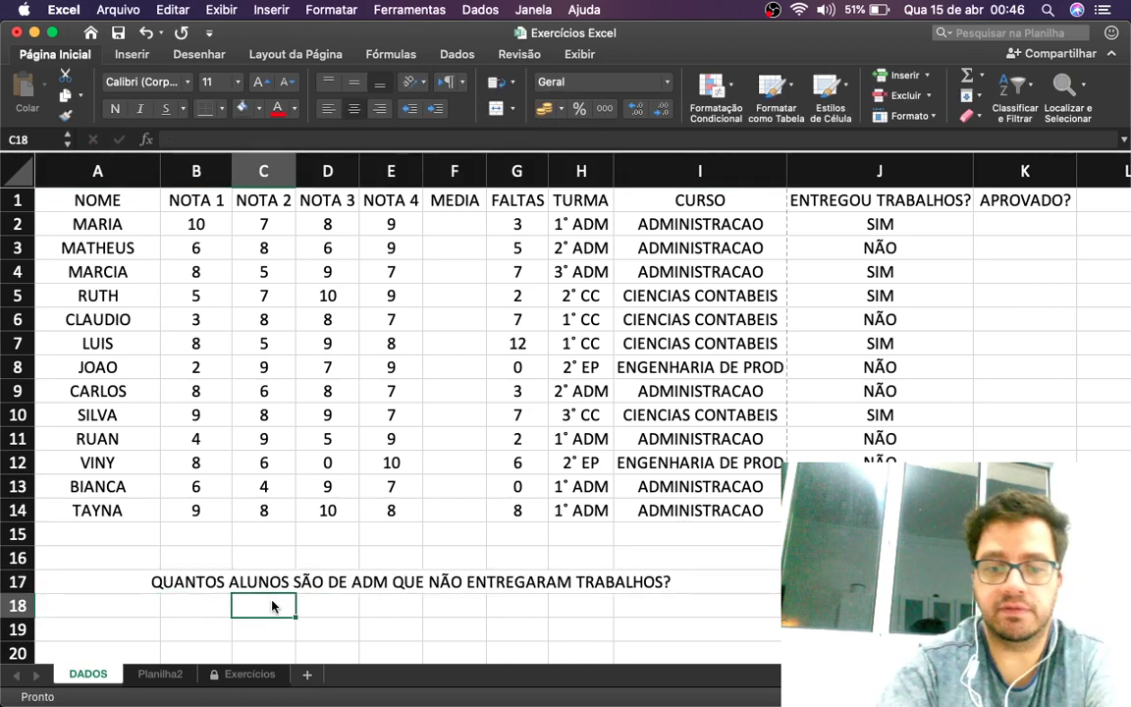
Enter =CONT.SES(I2:I14;"ADMINISTRACAO";J2:J14;"NÃO") in C18, which returns 4
{"action": "type", "text": "=CONT."}
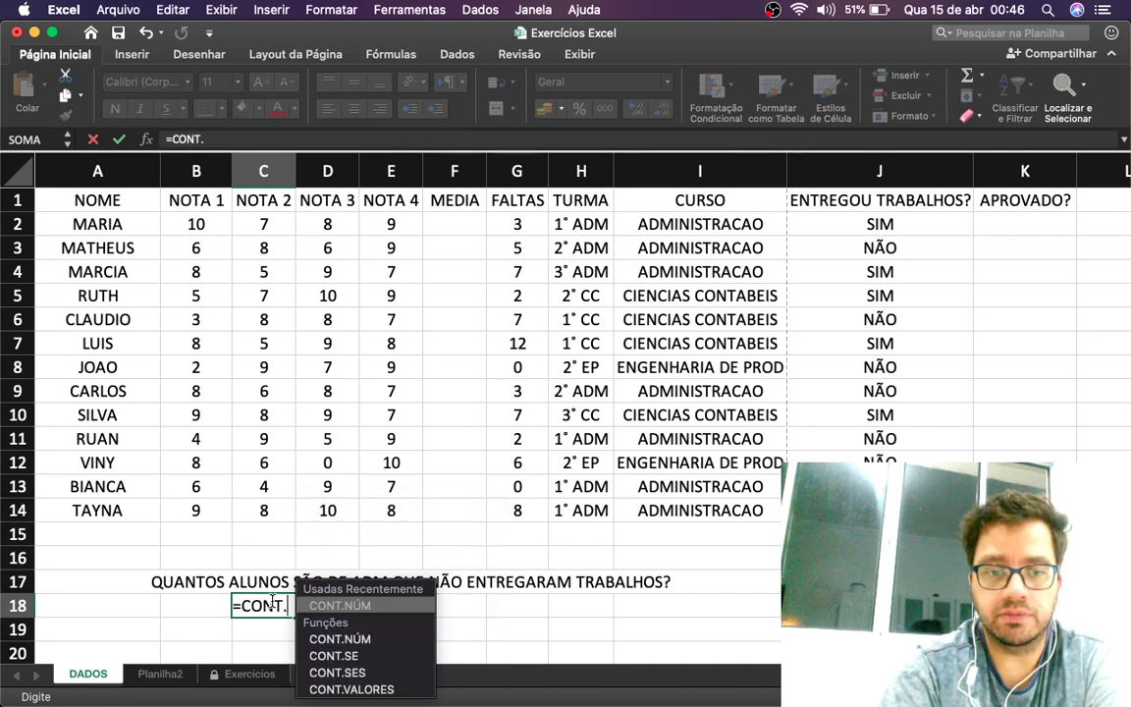
{"action": "type", "text": "SES("}
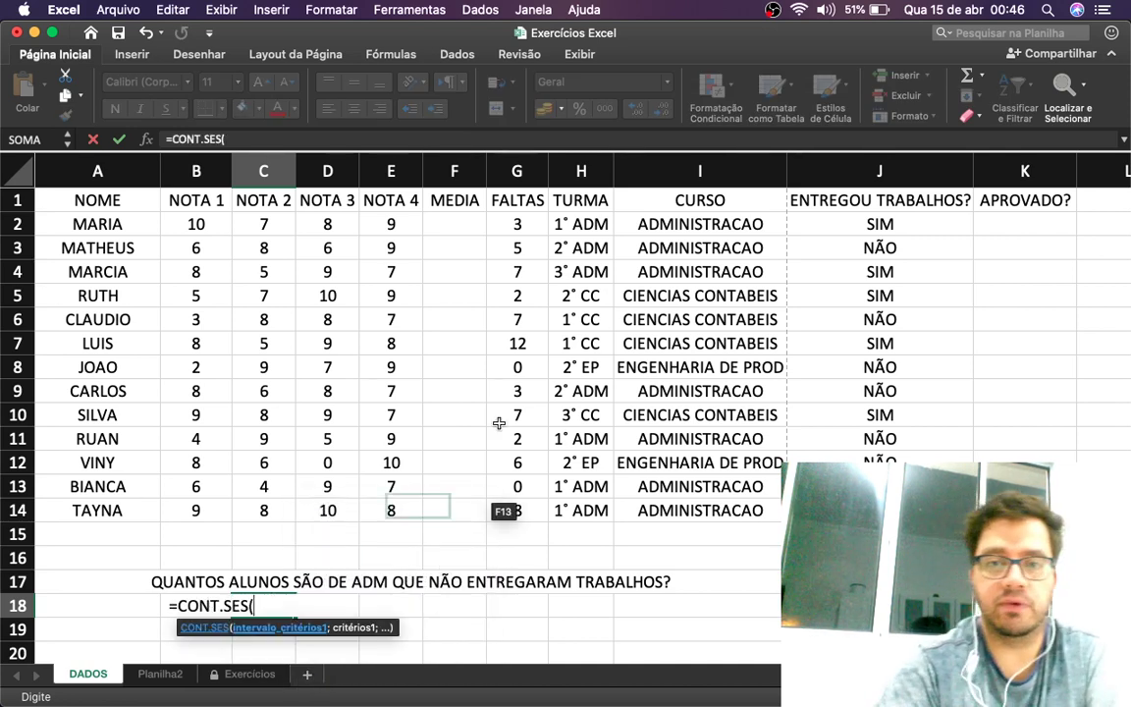
{"action": "left_click_drag", "start_coordinate": [687, 228], "coordinate": [691, 502]}
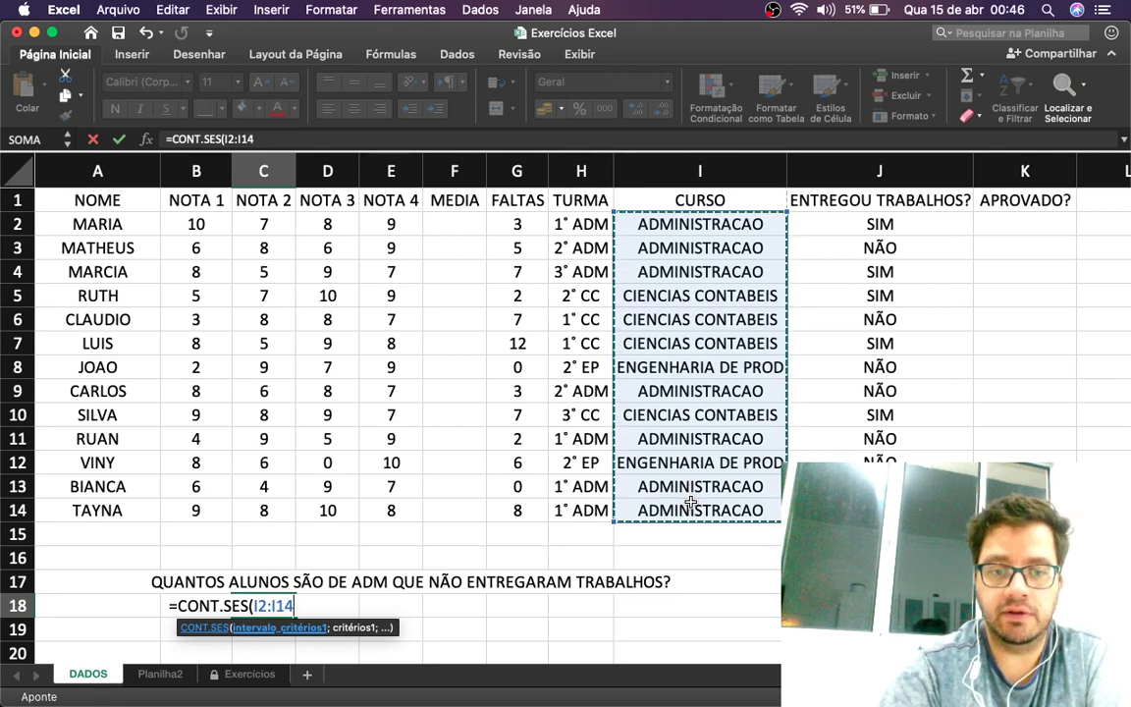
{"action": "type", "text": ";"}
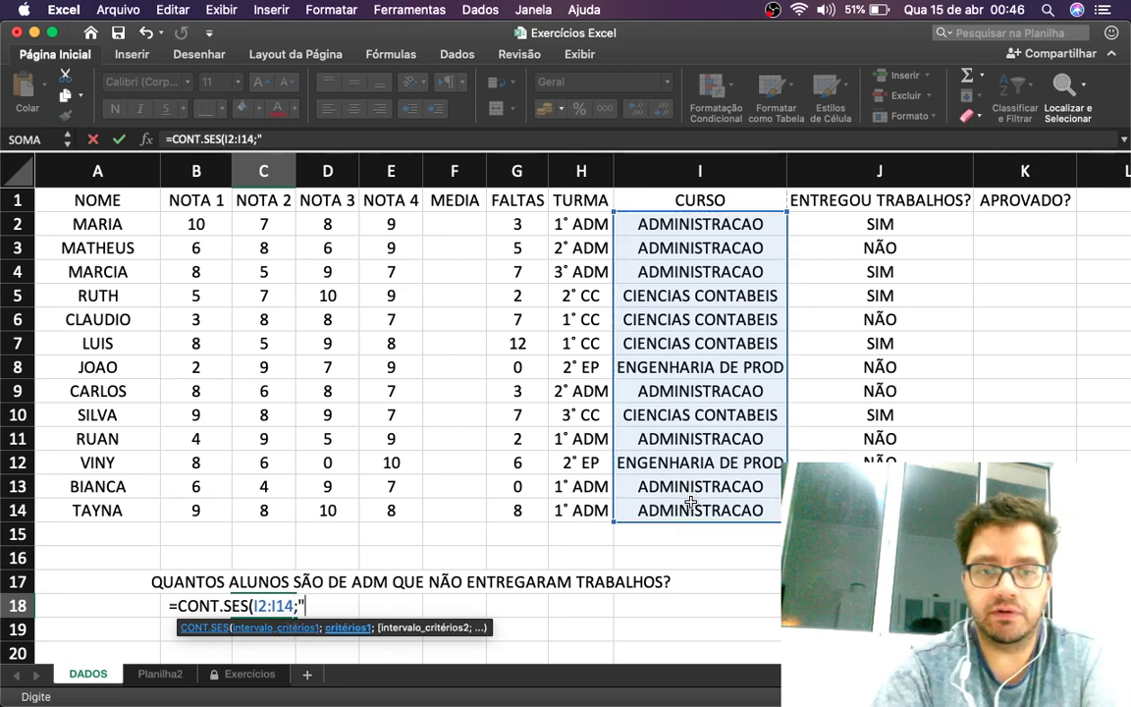
{"action": "type", "text": "\"ADMINISTRACAO\""}
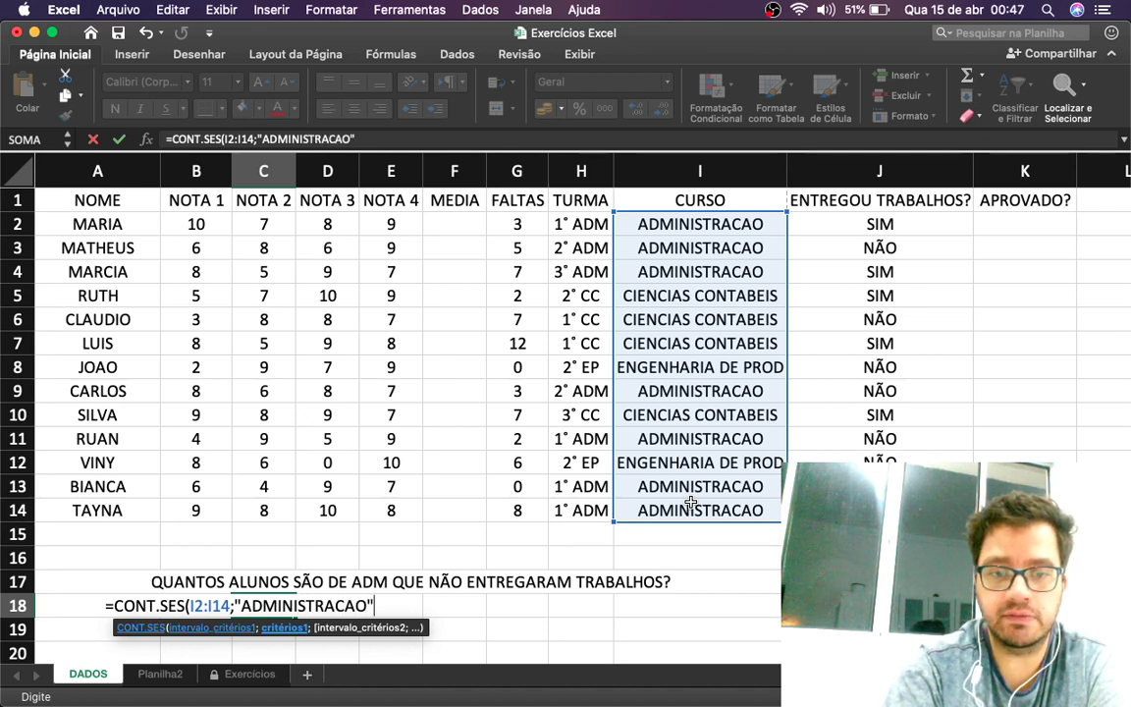
{"action": "type", "text": ";"}
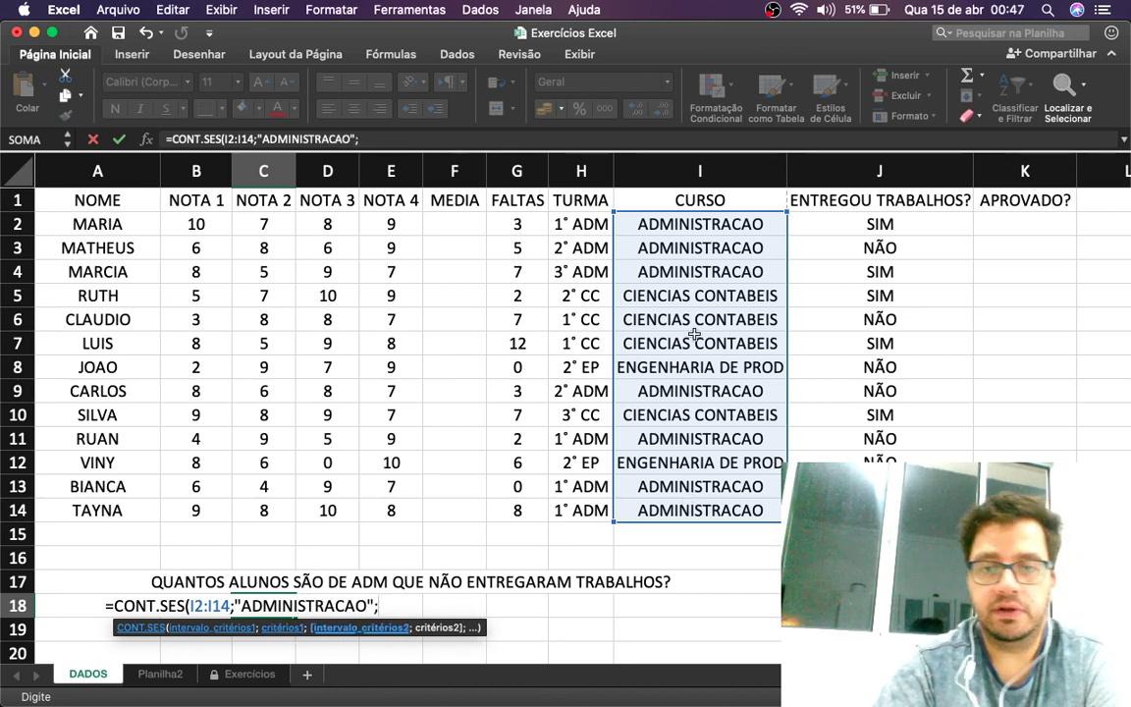
{"action": "left_click", "coordinate": [882, 230]}
{"action": "left_click_drag", "start_coordinate": [886, 239], "coordinate": [879, 486]}
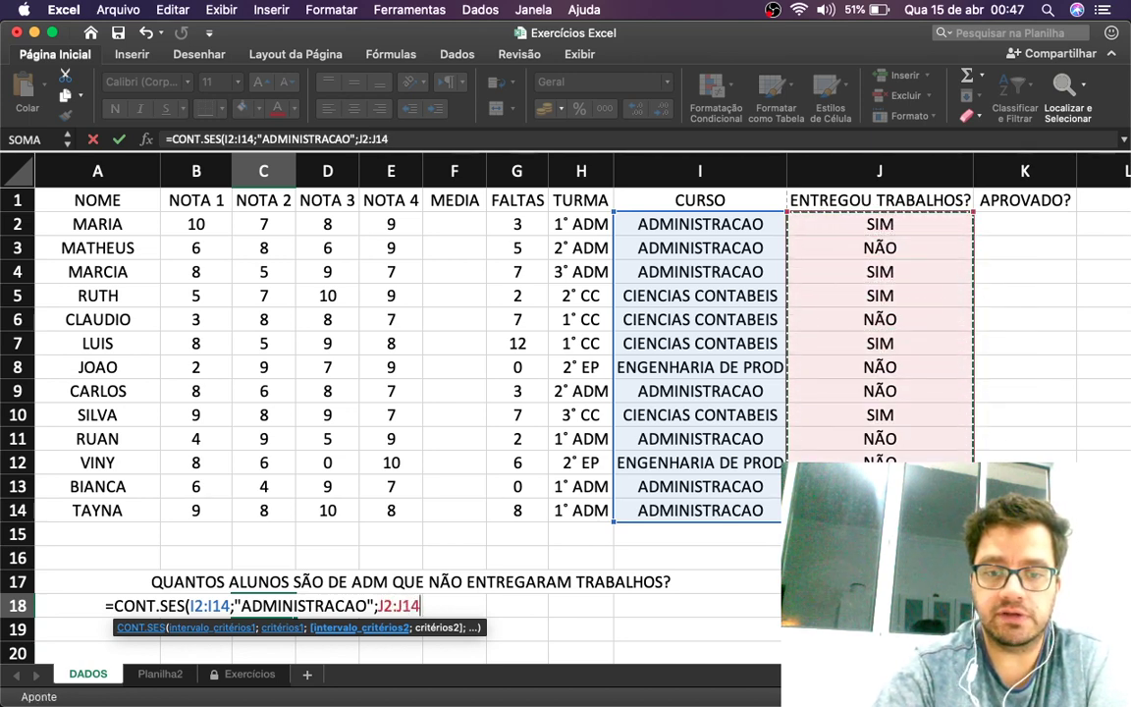
{"action": "type", "text": ";"}
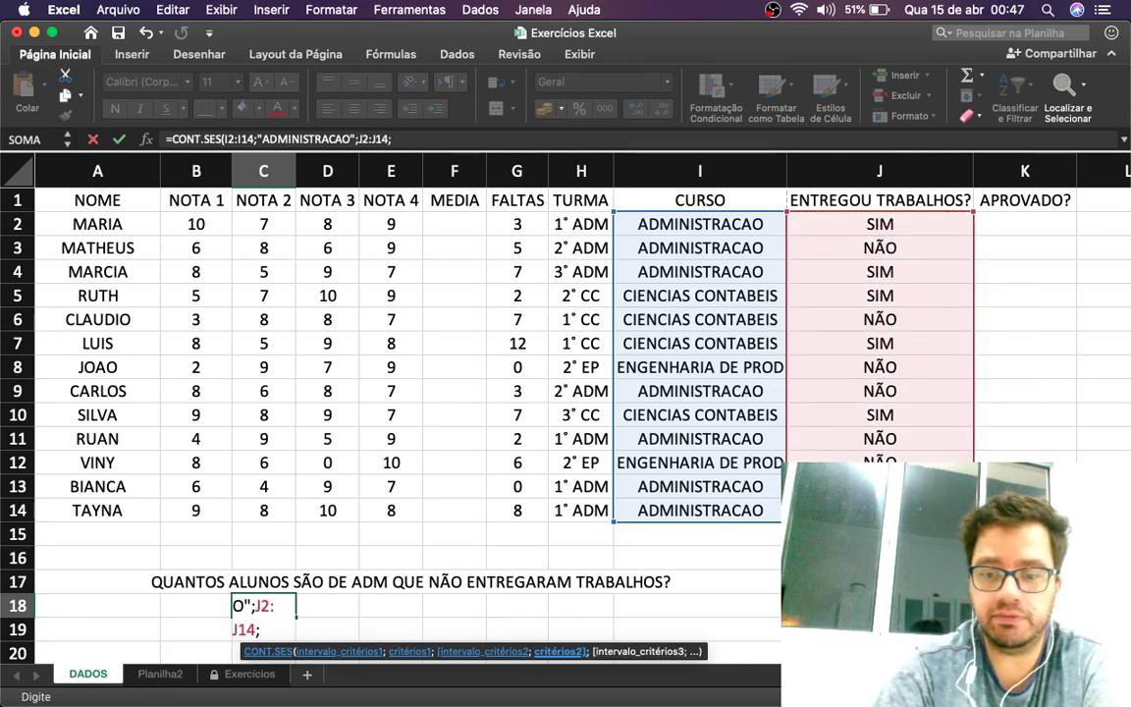
{"action": "type", "text": "\""}
{"action": "type", "text": "NÃO"}
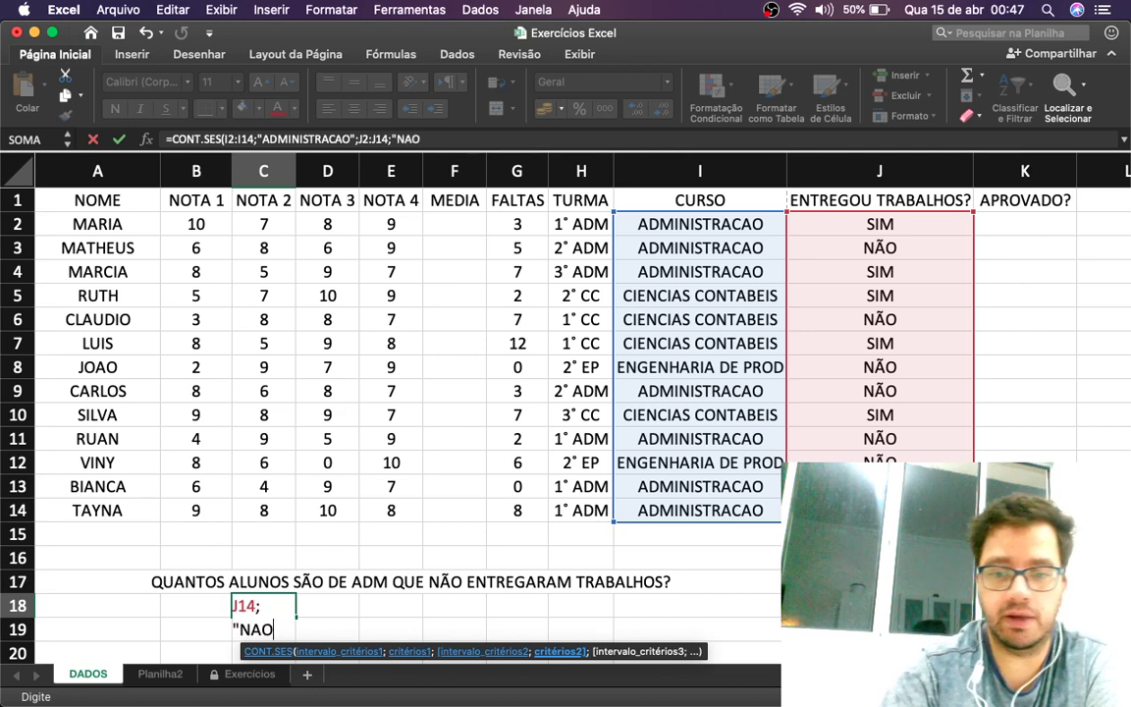
{"action": "type", "text": "\")"}
{"action": "key", "text": "Return"}
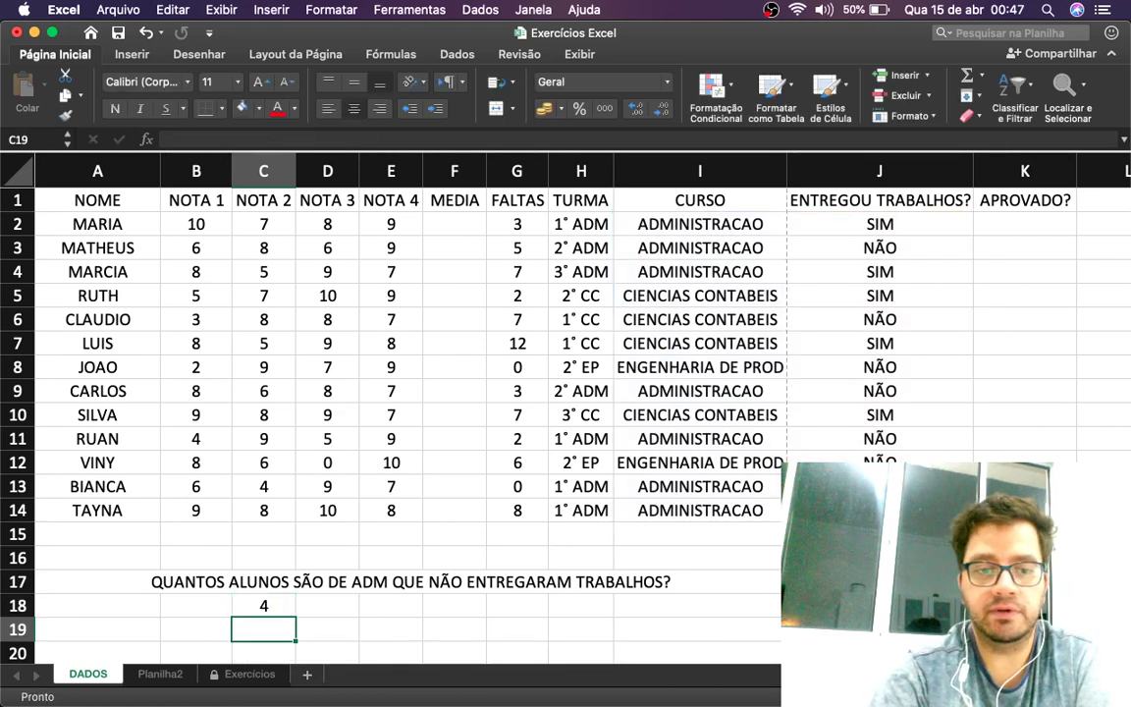
{"action": "key", "text": "Up"}
{"action": "key", "text": "F2"}
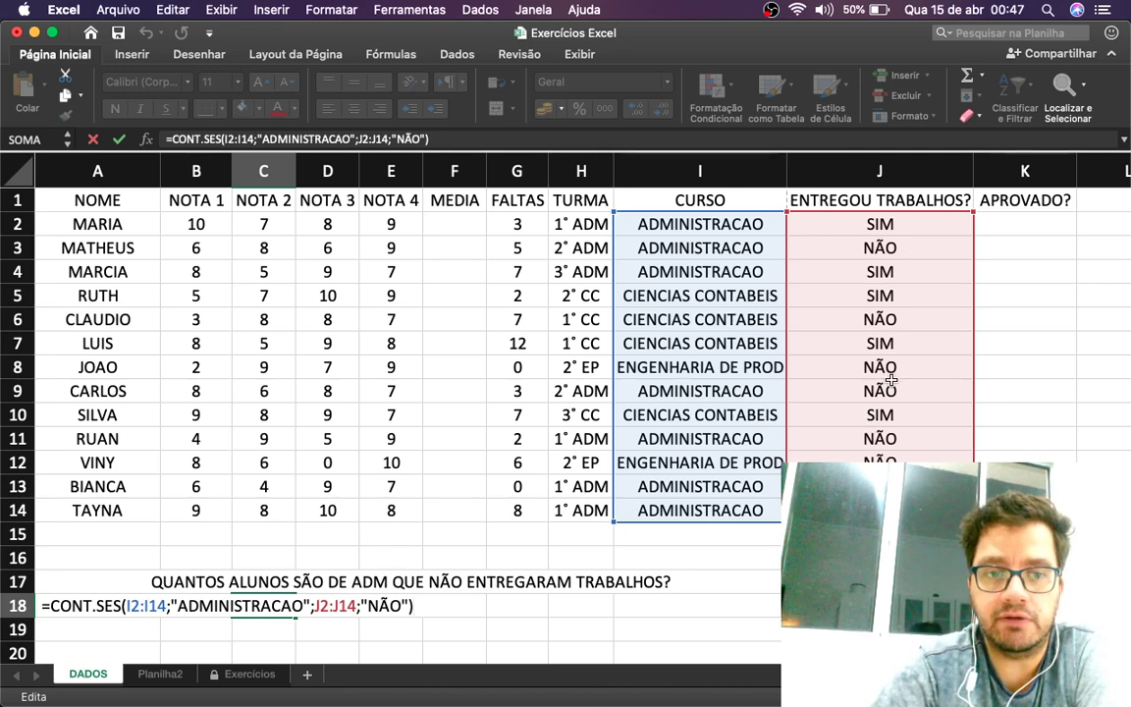
{"action": "left_click", "coordinate": [169, 606]}
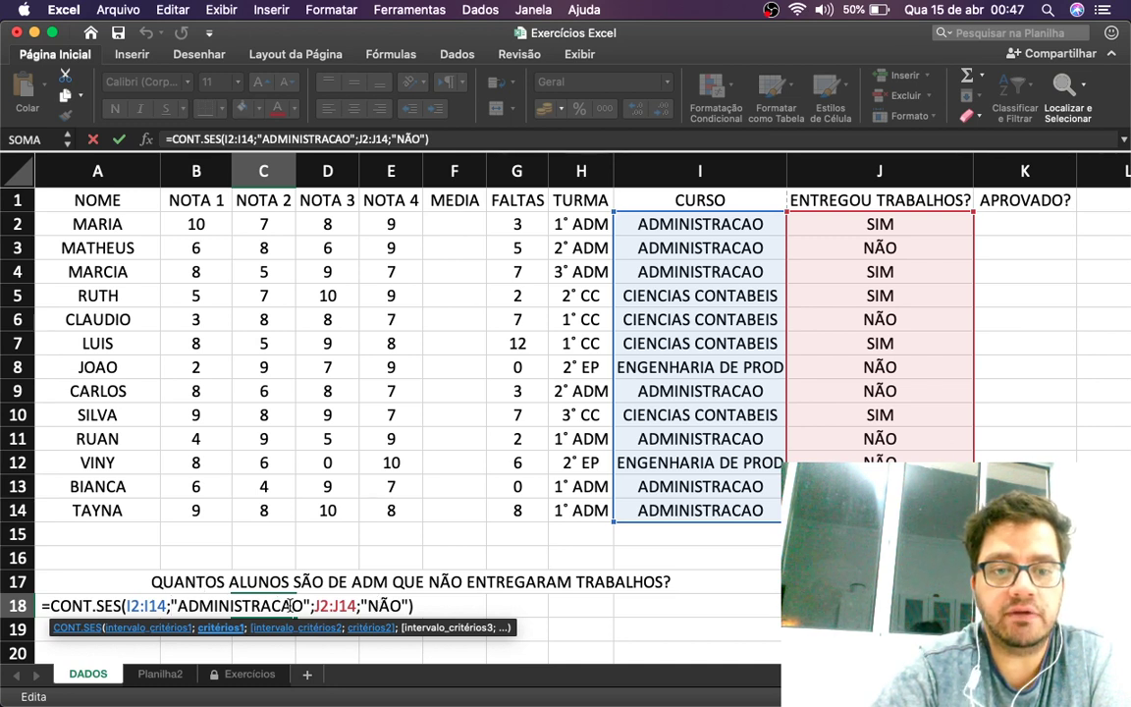
{"action": "left_click", "coordinate": [137, 605]}
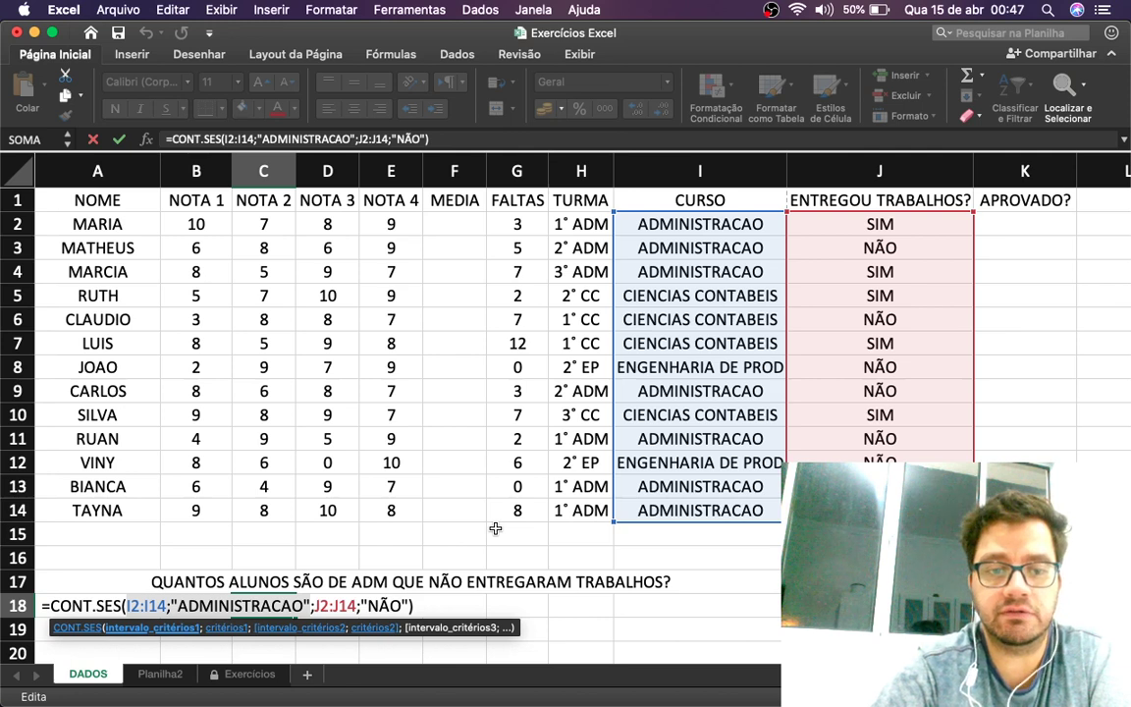
{"action": "left_click", "coordinate": [338, 605]}
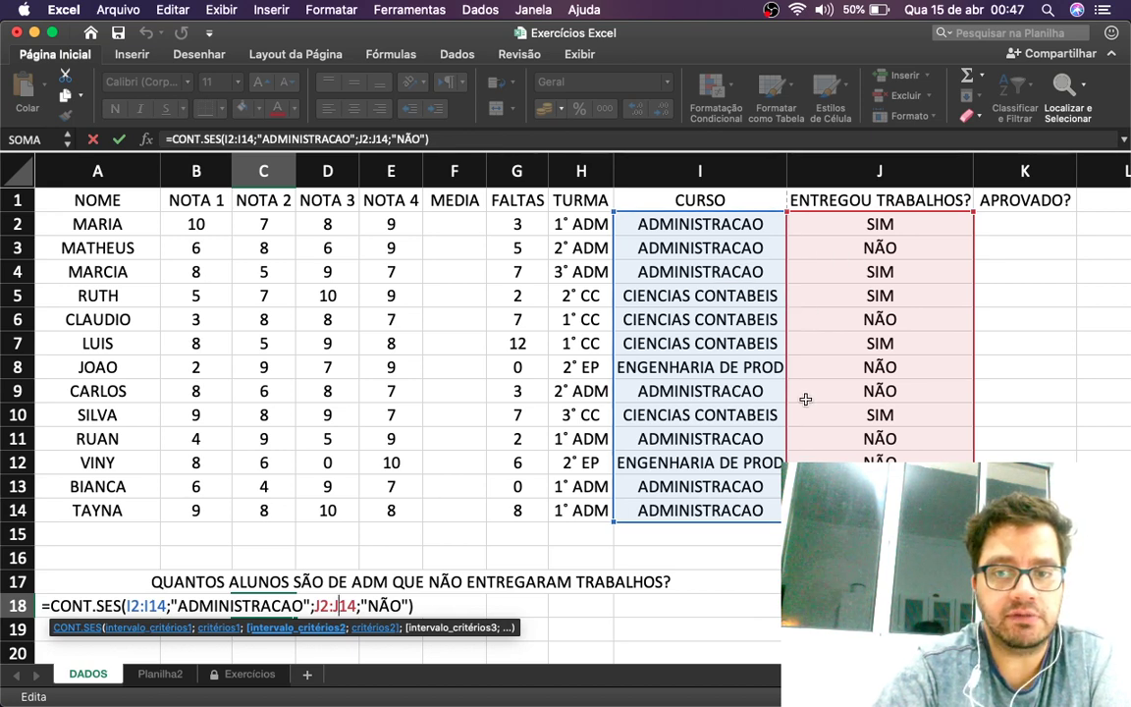
{"action": "key", "text": "Return"}
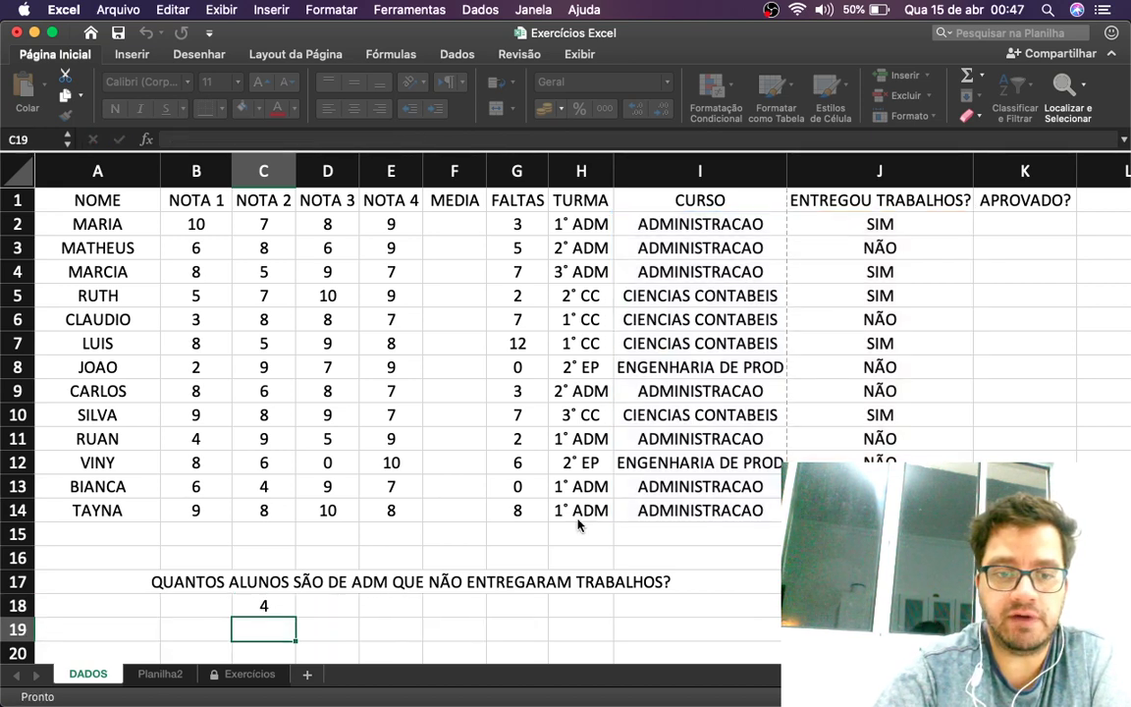
{"action": "key", "text": "Up"}
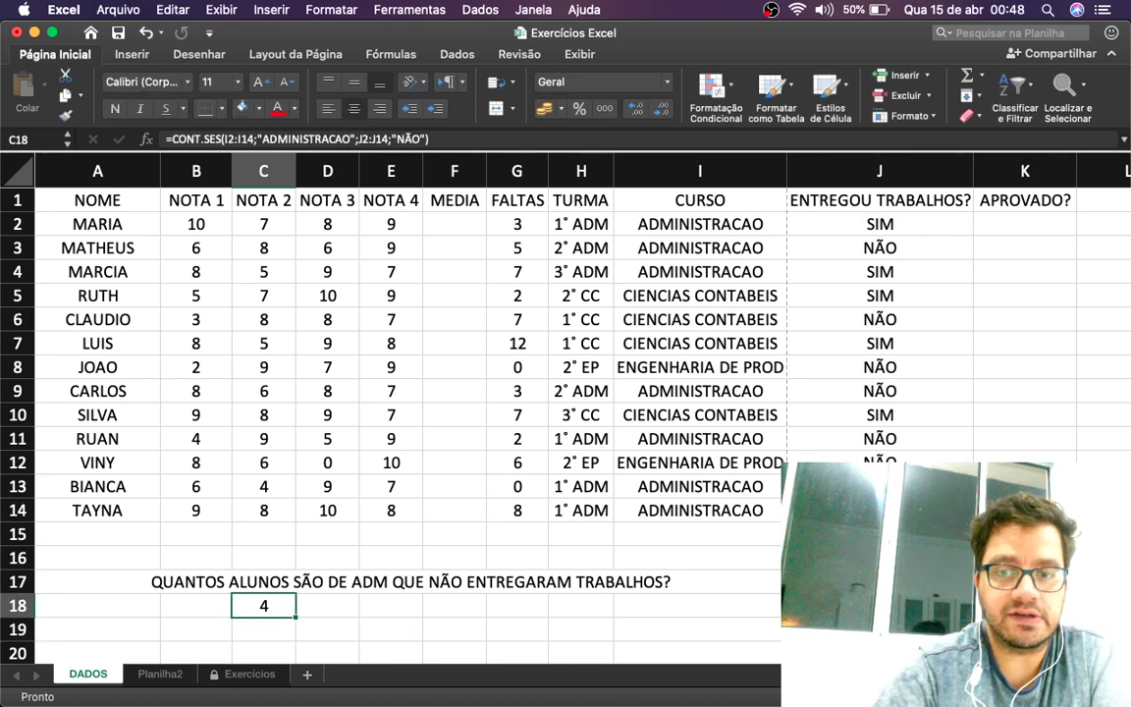
Clear the row 17 question and the old answer in C18
{"action": "left_click", "coordinate": [880, 509]}
{"action": "left_click", "coordinate": [331, 609]}
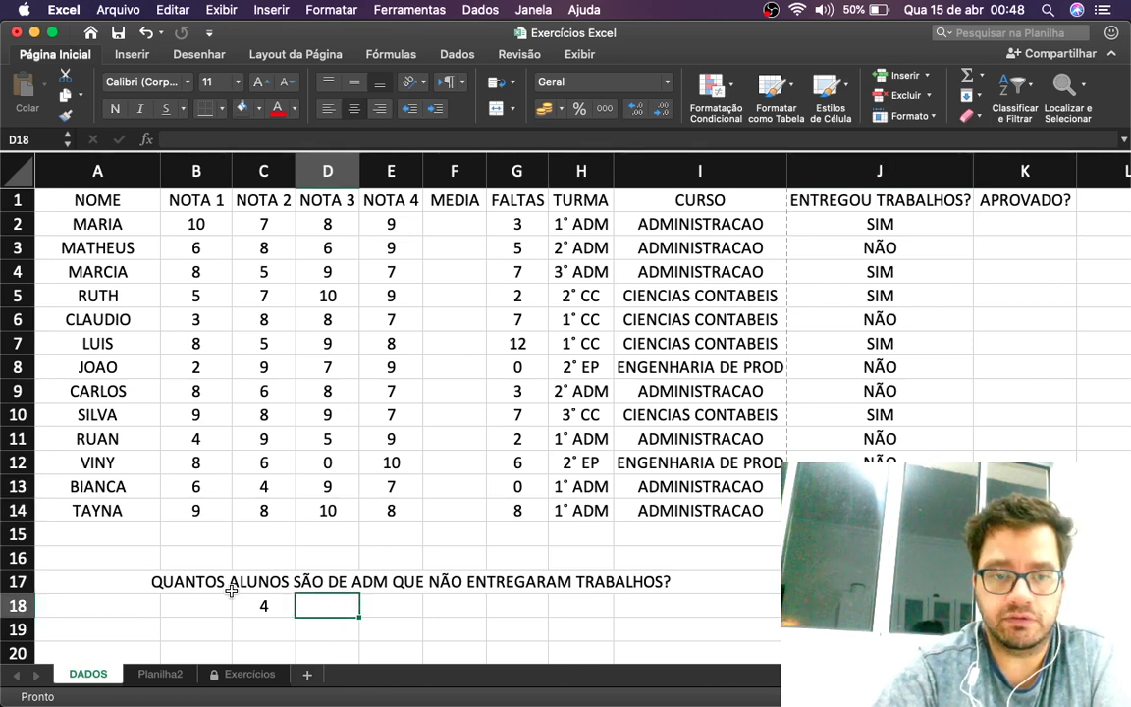
{"action": "left_click", "coordinate": [294, 583]}
{"action": "key", "text": "Delete"}
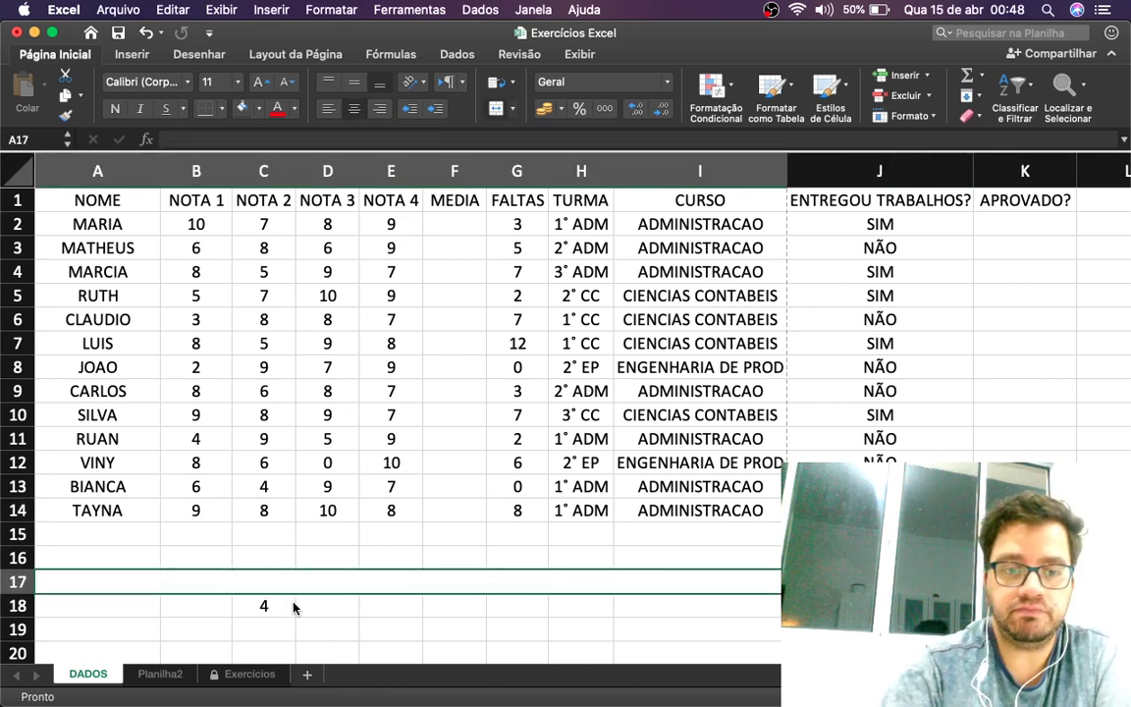
{"action": "left_click", "coordinate": [259, 604]}
{"action": "key", "text": "Up"}
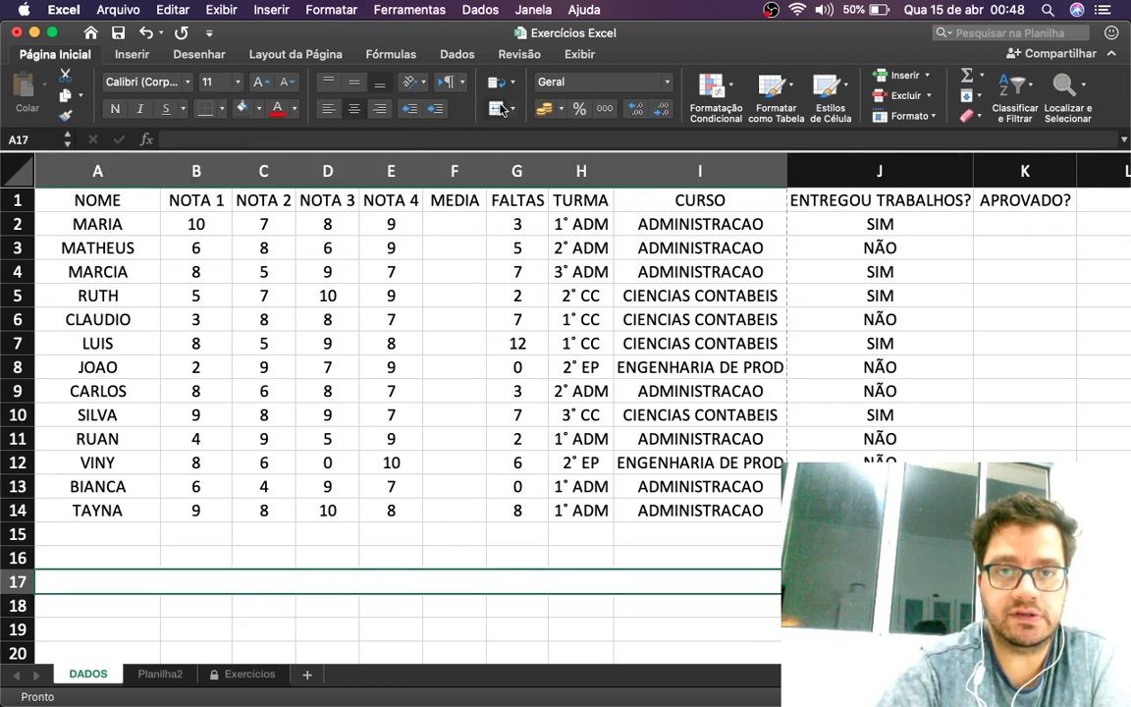
{"action": "left_click", "coordinate": [324, 505]}
Enter =CONT.SE(G2:G14;">7") in C16 and check the absences in G14 and G7
{"action": "left_click", "coordinate": [271, 560]}
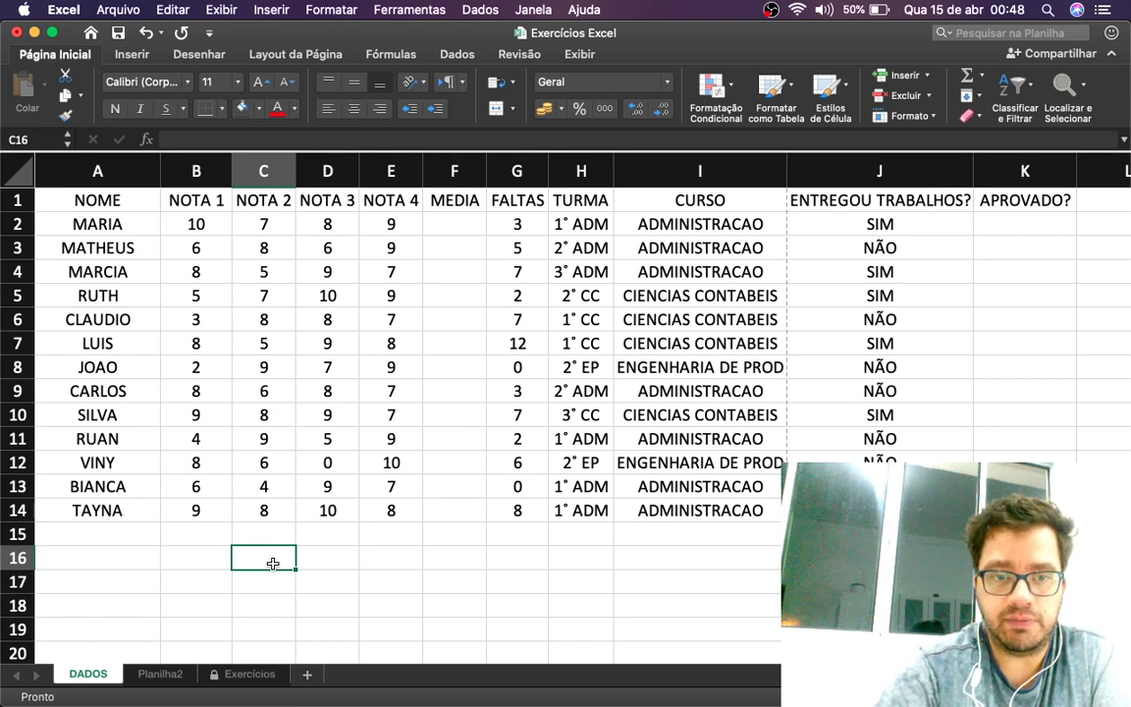
{"action": "type", "text": "=CONT"}
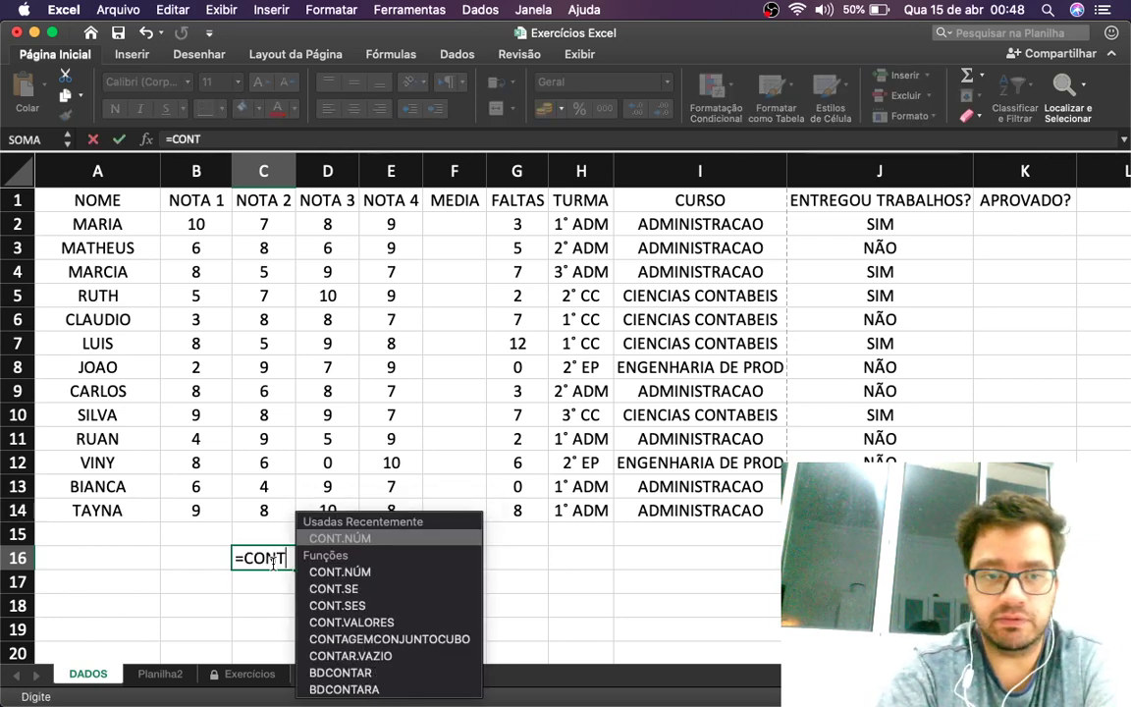
{"action": "type", "text": ".SE("}
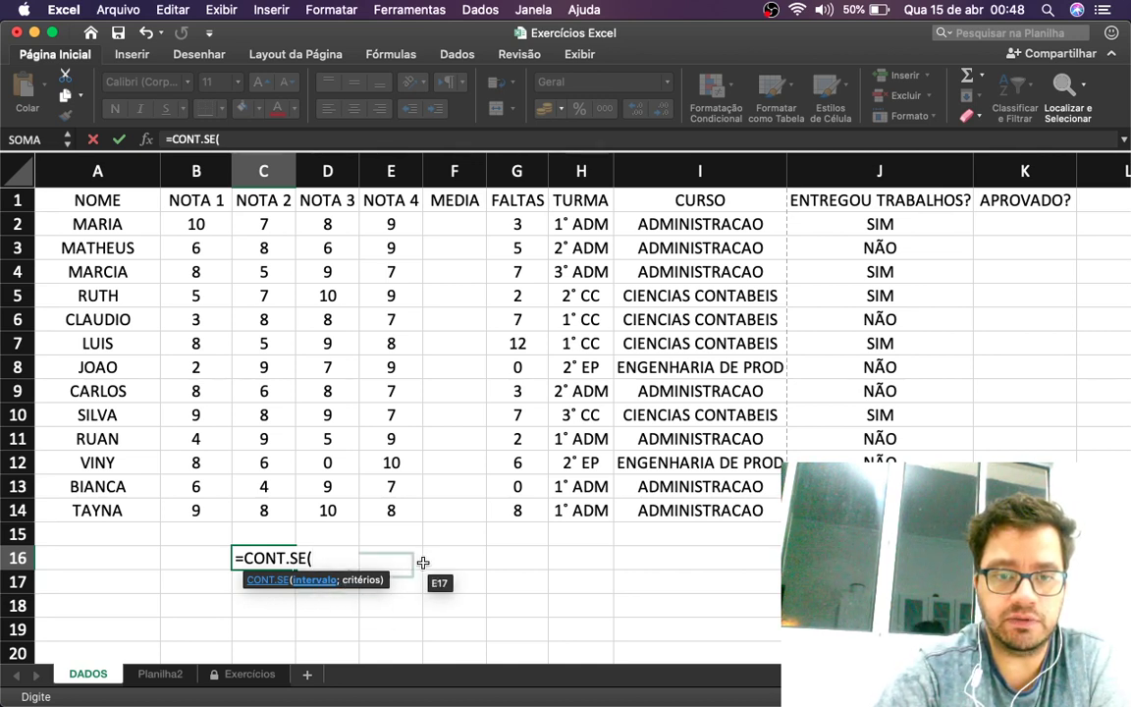
{"action": "left_click_drag", "start_coordinate": [503, 224], "coordinate": [507, 500]}
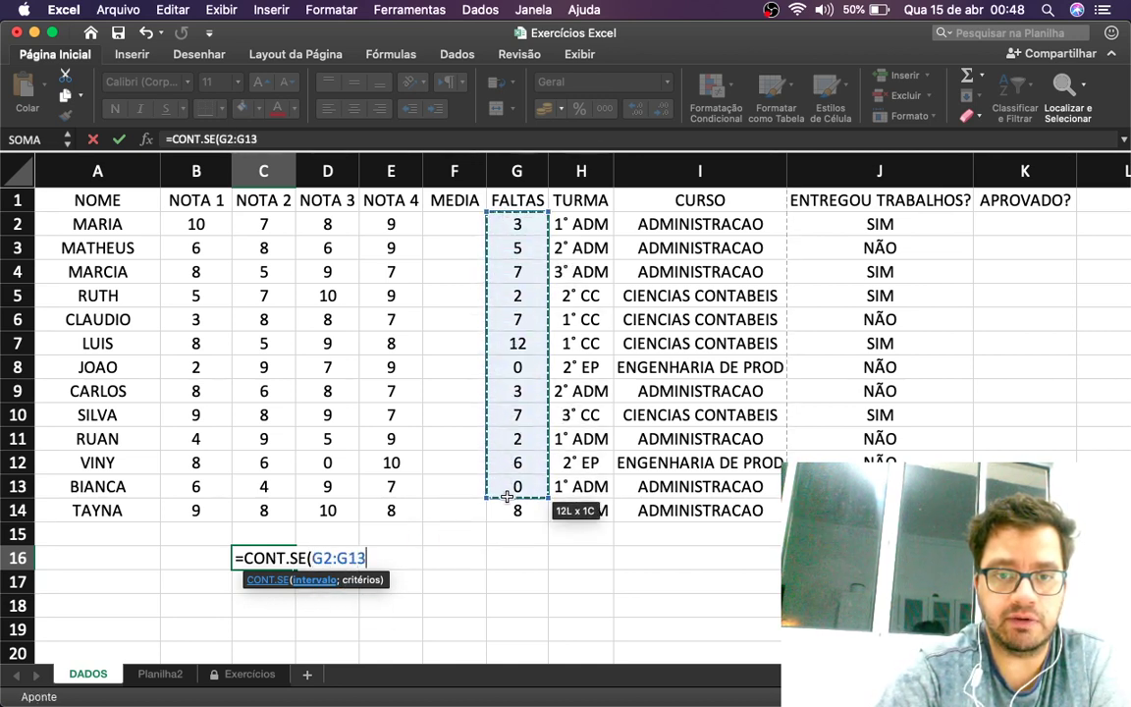
{"action": "type", "text": ";"}
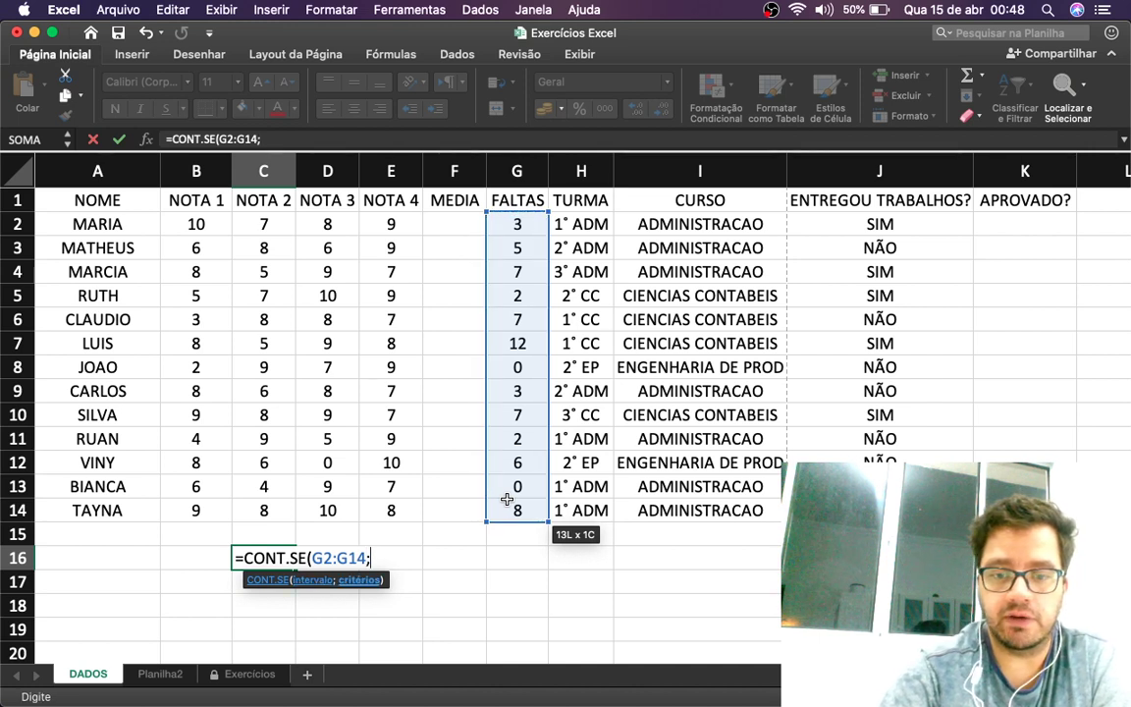
{"action": "type", "text": "\">7"}
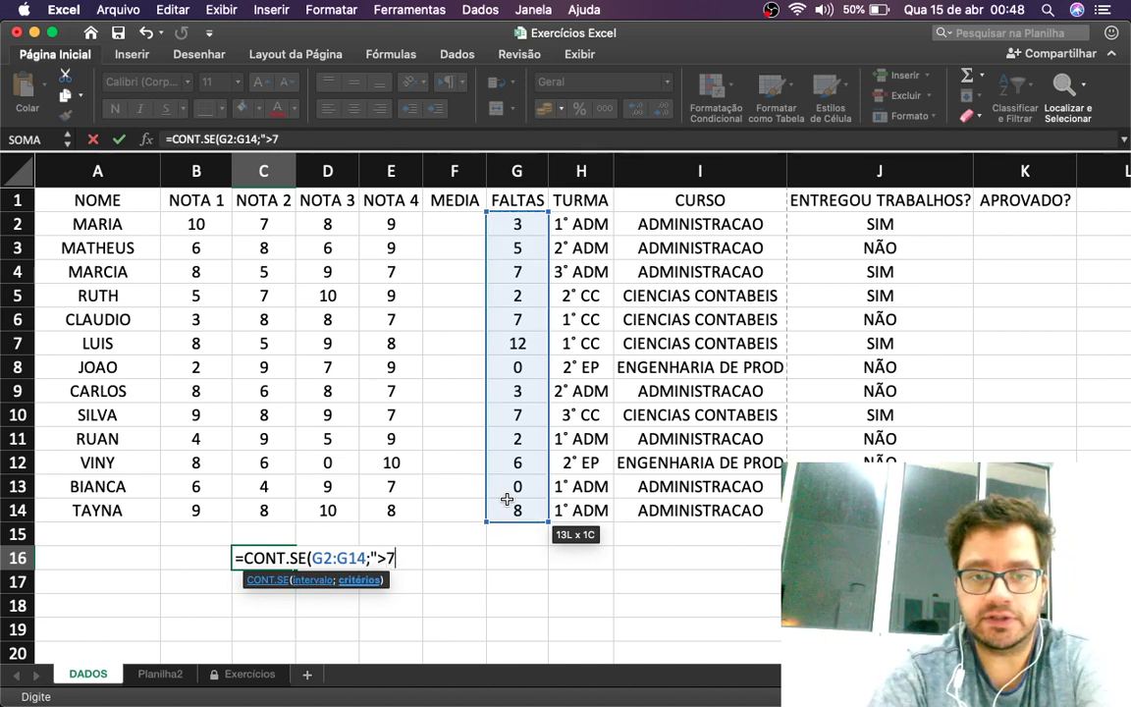
{"action": "type", "text": ")"}
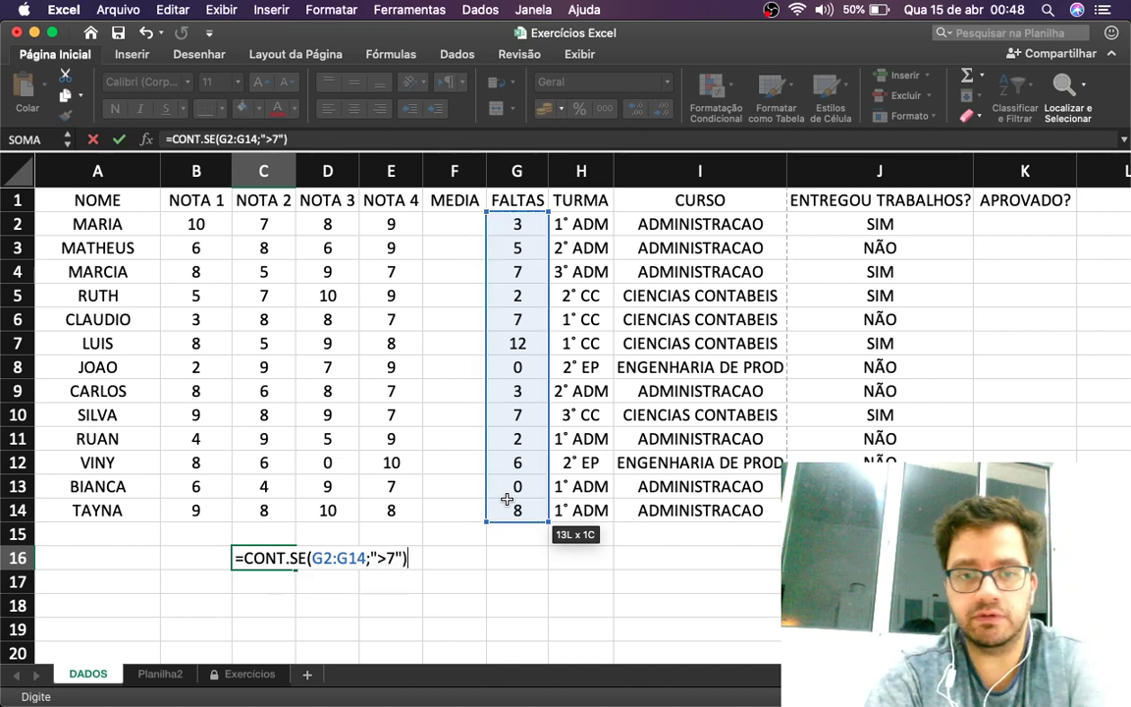
{"action": "key", "text": "Return"}
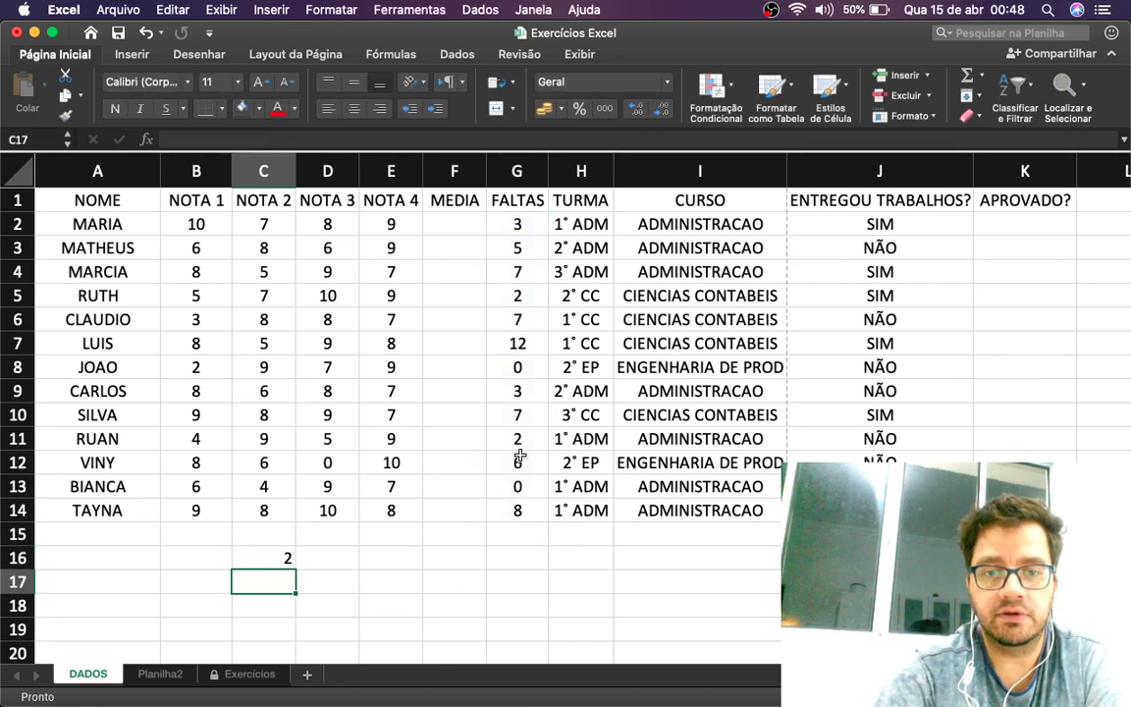
{"action": "left_click", "coordinate": [515, 511]}
{"action": "type", "text": "8"}
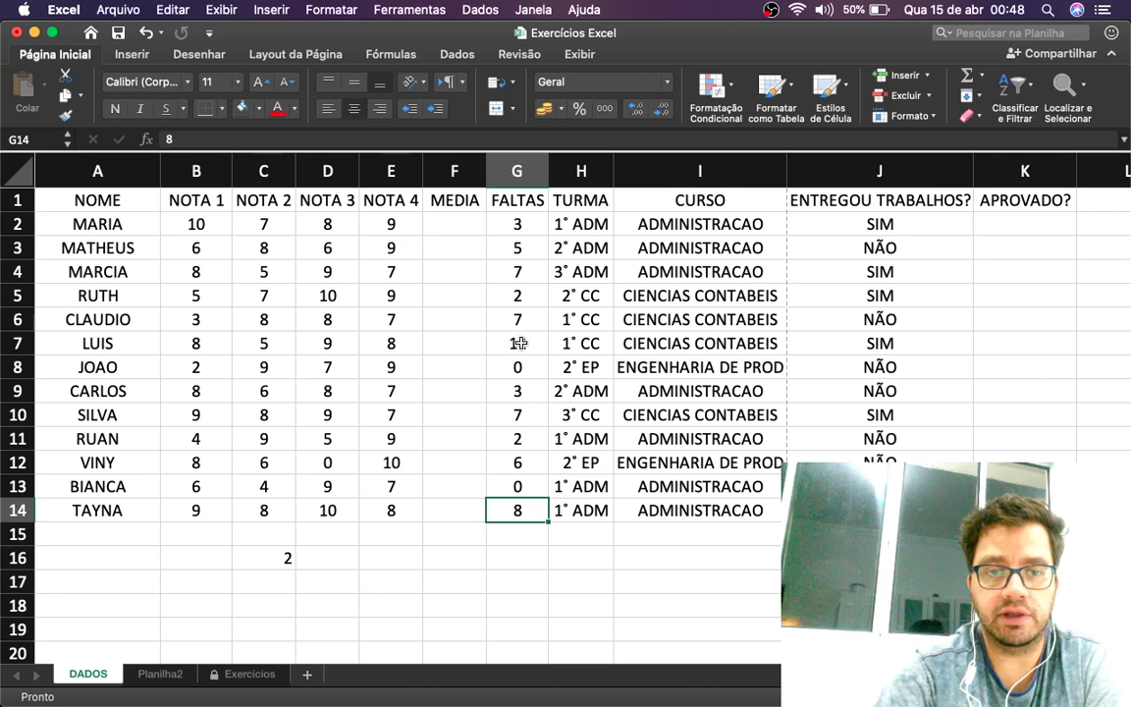
{"action": "left_click", "coordinate": [518, 342]}
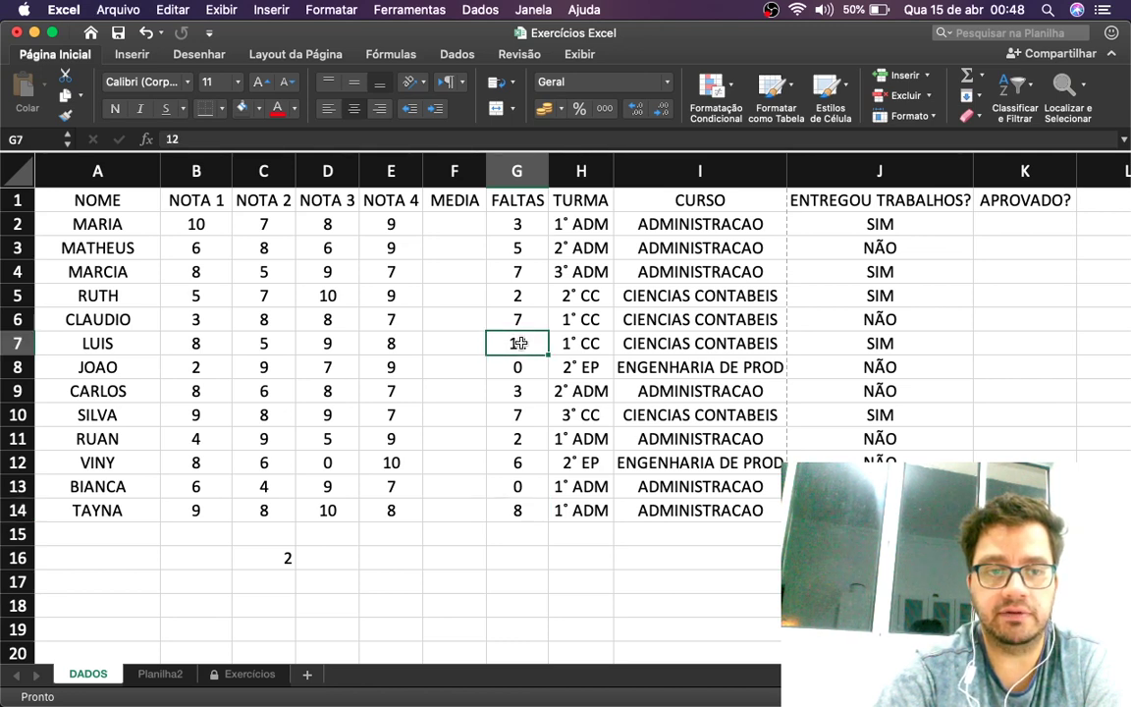
{"action": "left_click", "coordinate": [283, 558]}
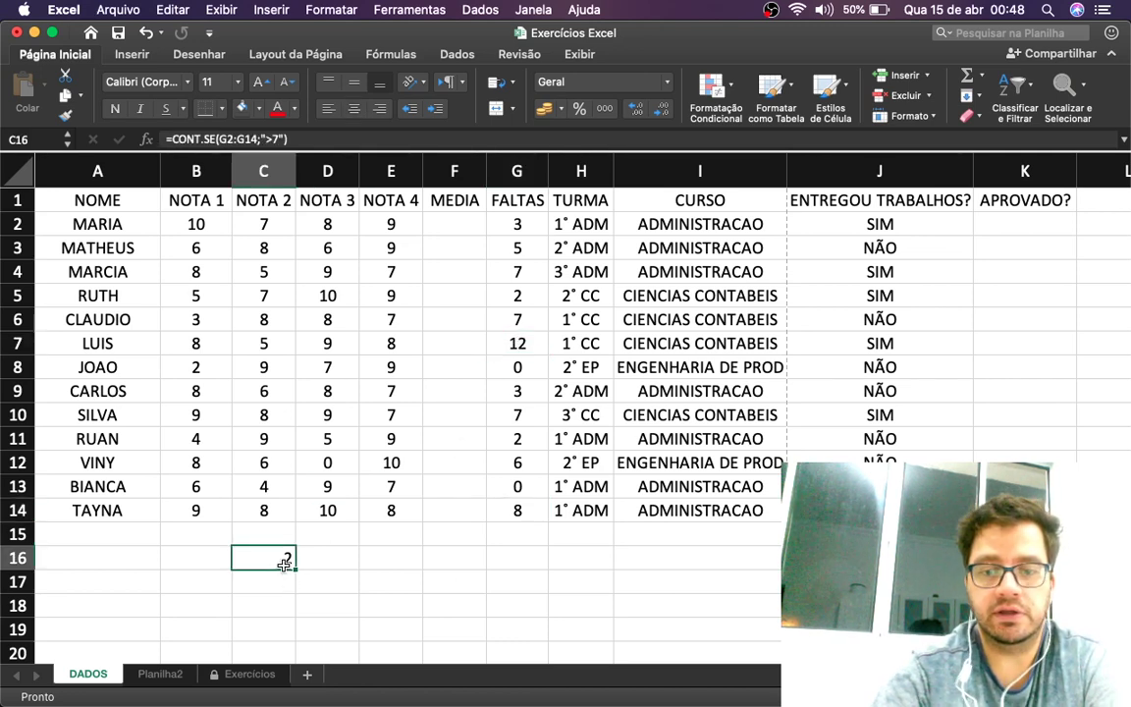
Close the help window and add the criterion J2:J14;"NÃO" to the C16 formula
{"action": "key", "text": "super+slash"}
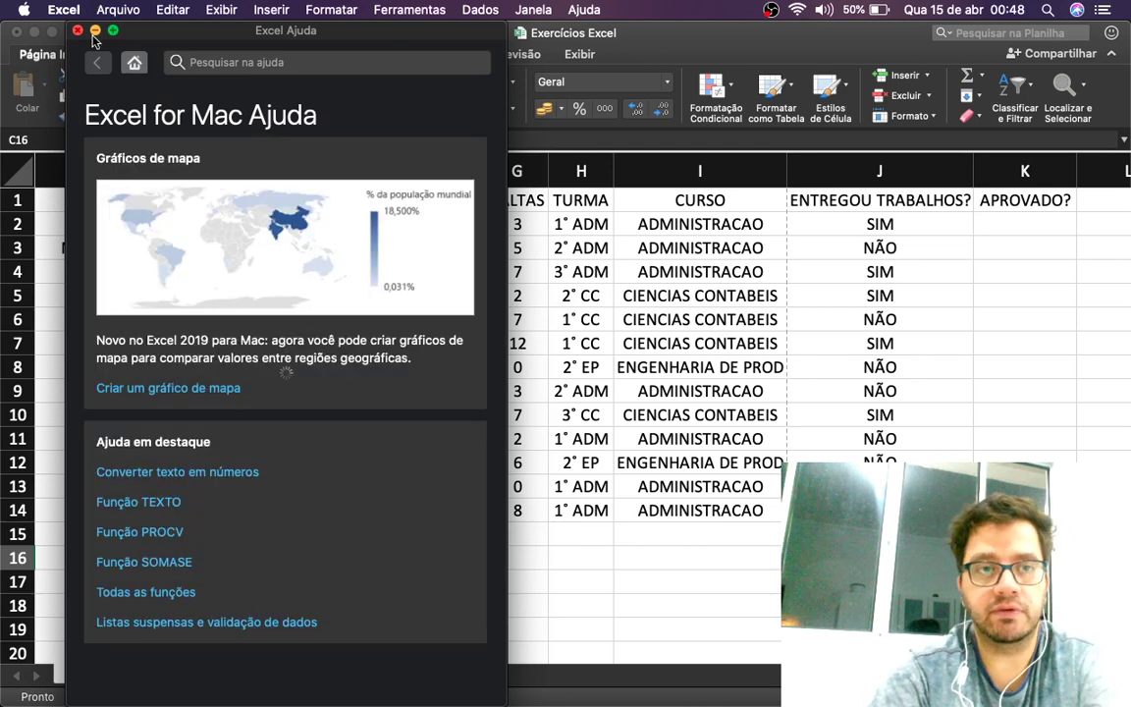
{"action": "left_click", "coordinate": [77, 30]}
{"action": "key", "text": "F2"}
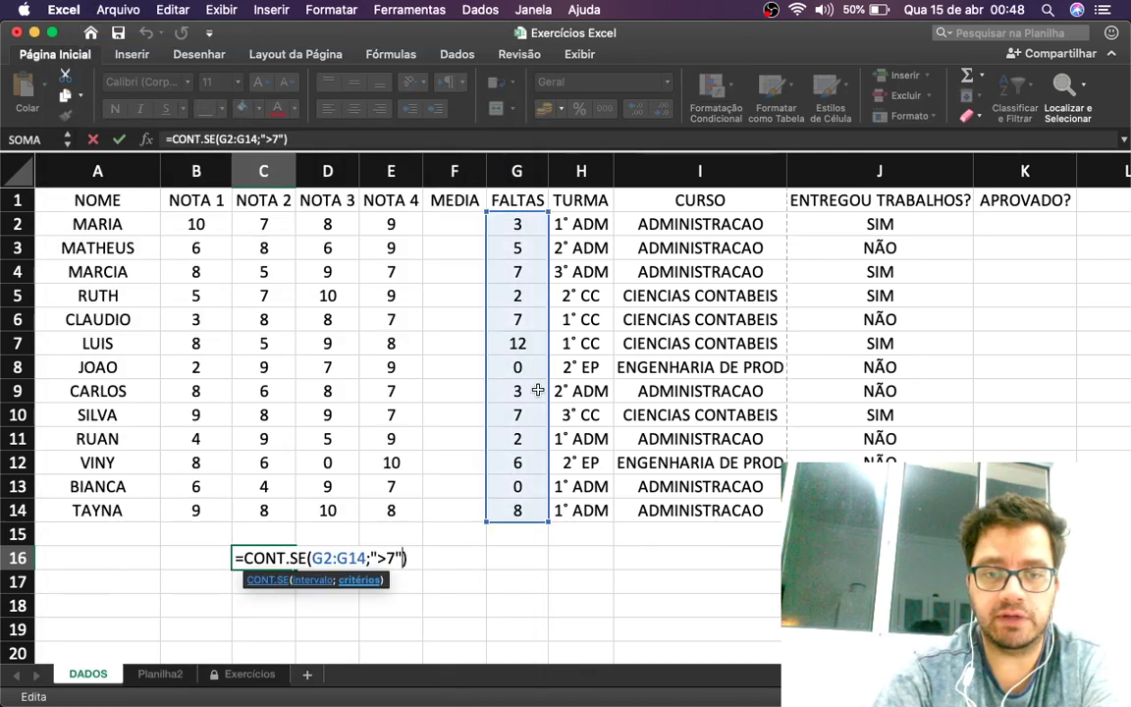
{"action": "type", "text": ";"}
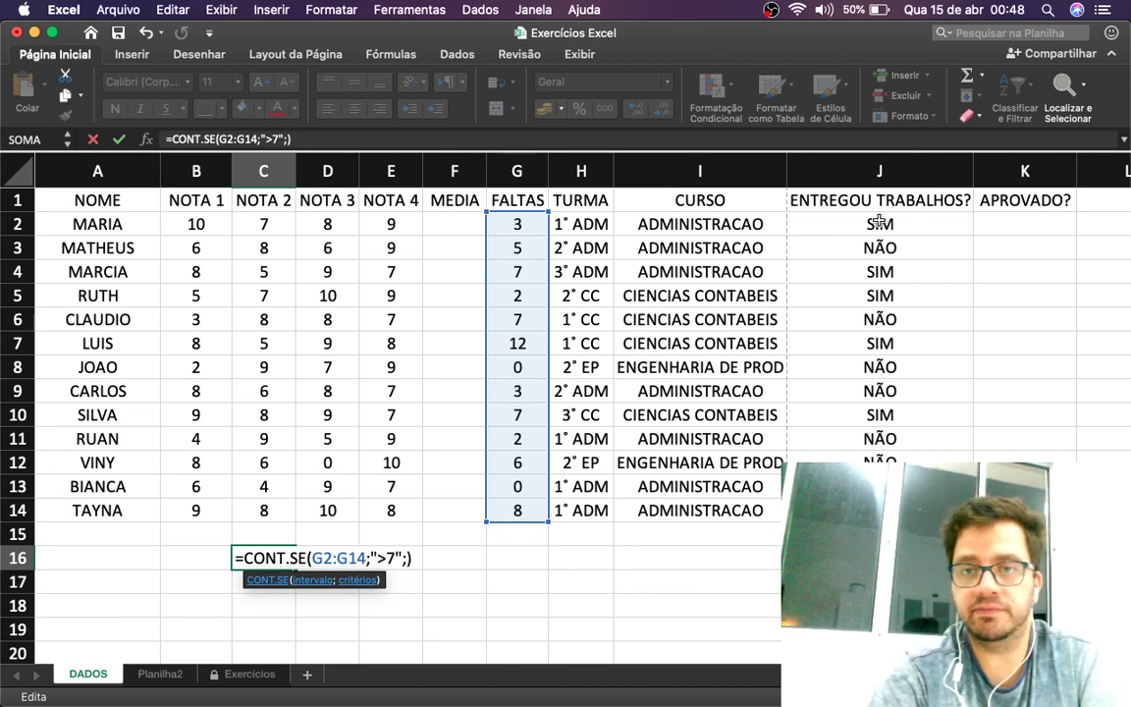
{"action": "left_click_drag", "start_coordinate": [880, 223], "coordinate": [880, 511]}
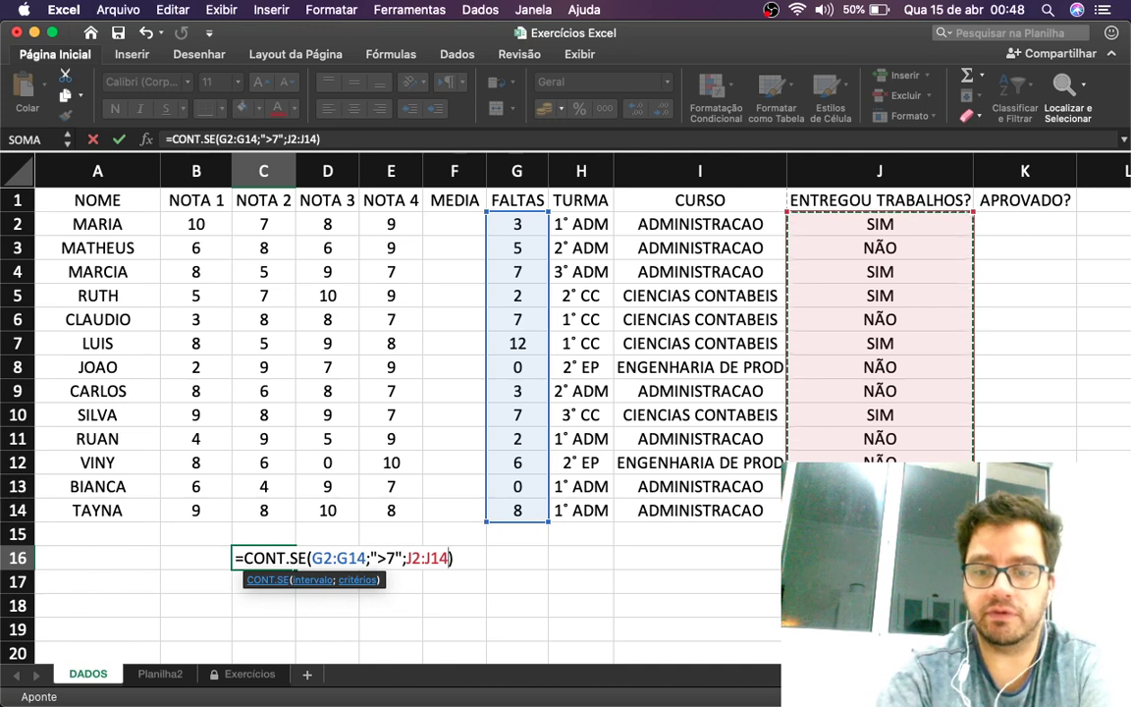
{"action": "type", "text": ";\"NÃ"}
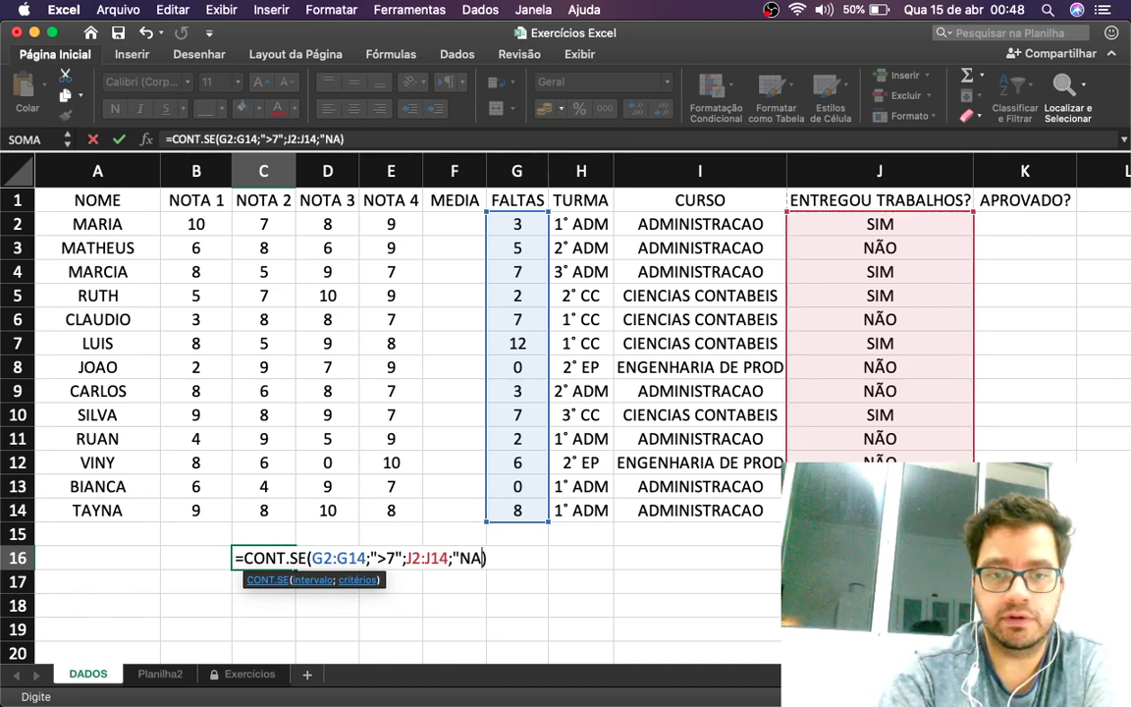
{"action": "type", "text": "O\""}
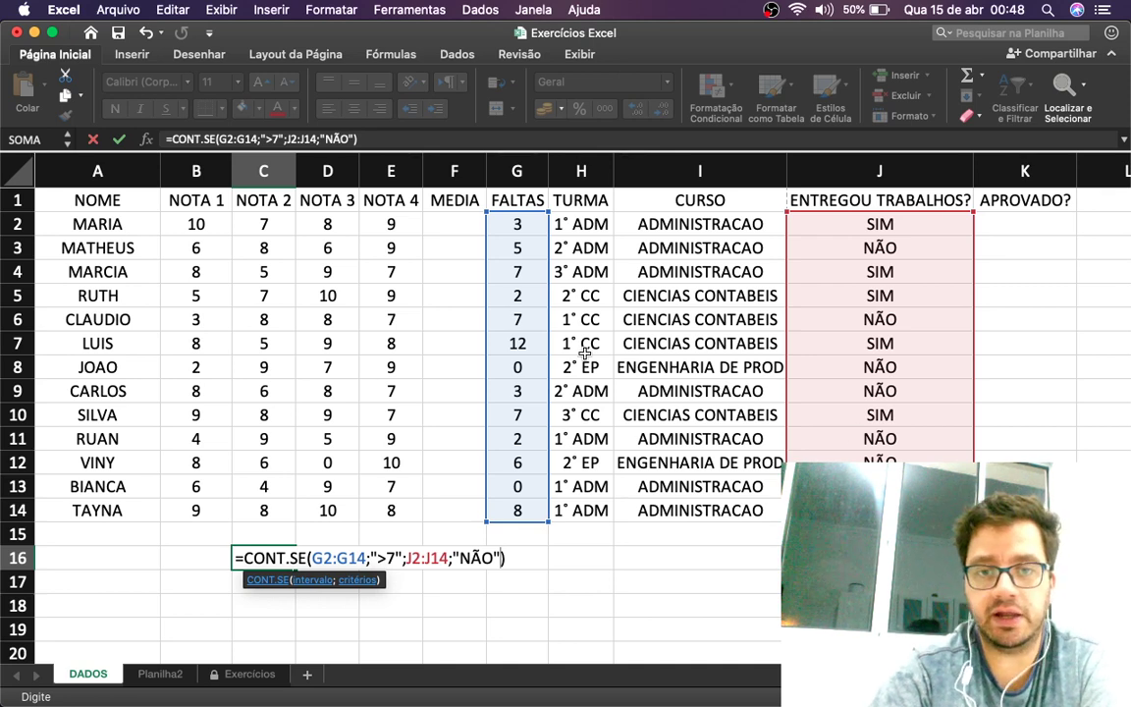
Dismiss the too-many-arguments alert and move back to the function name
{"action": "key", "text": "Return"}
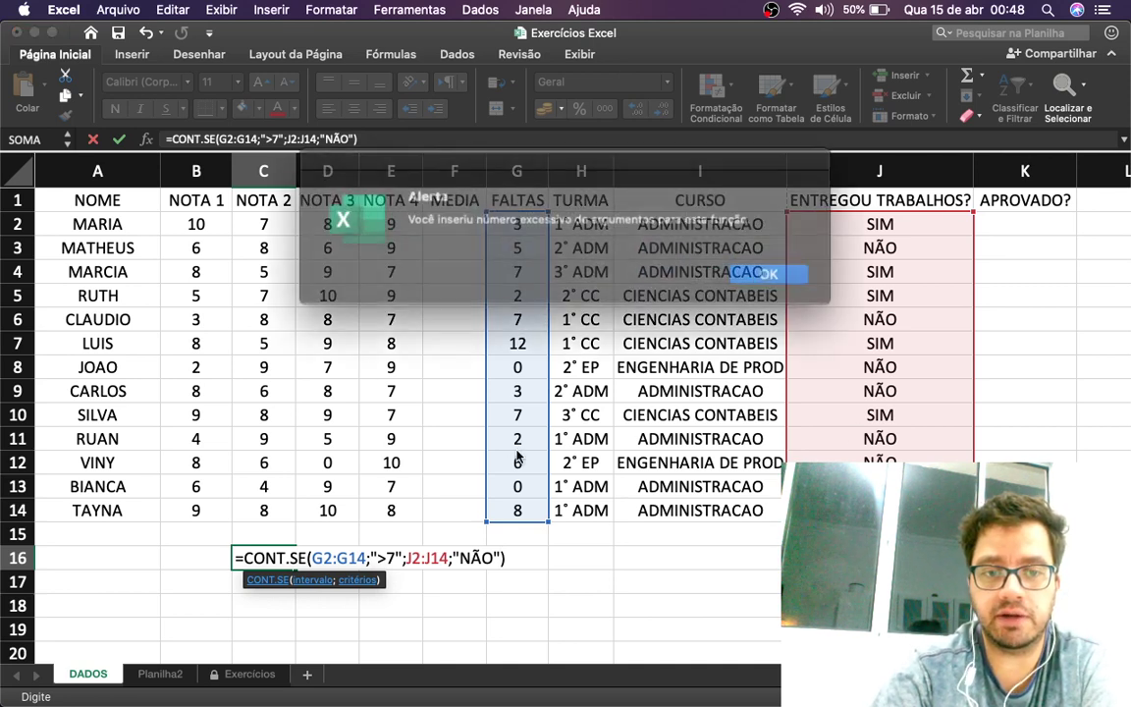
{"action": "key", "text": "Return"}
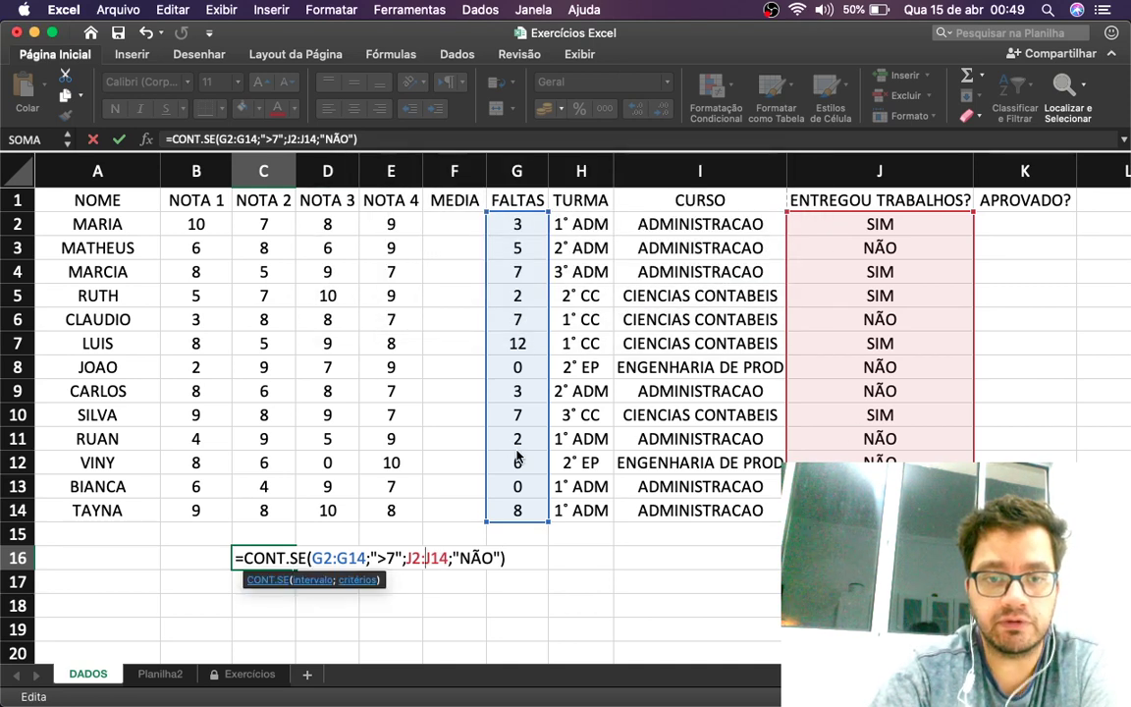
{"action": "key", "text": "Return"}
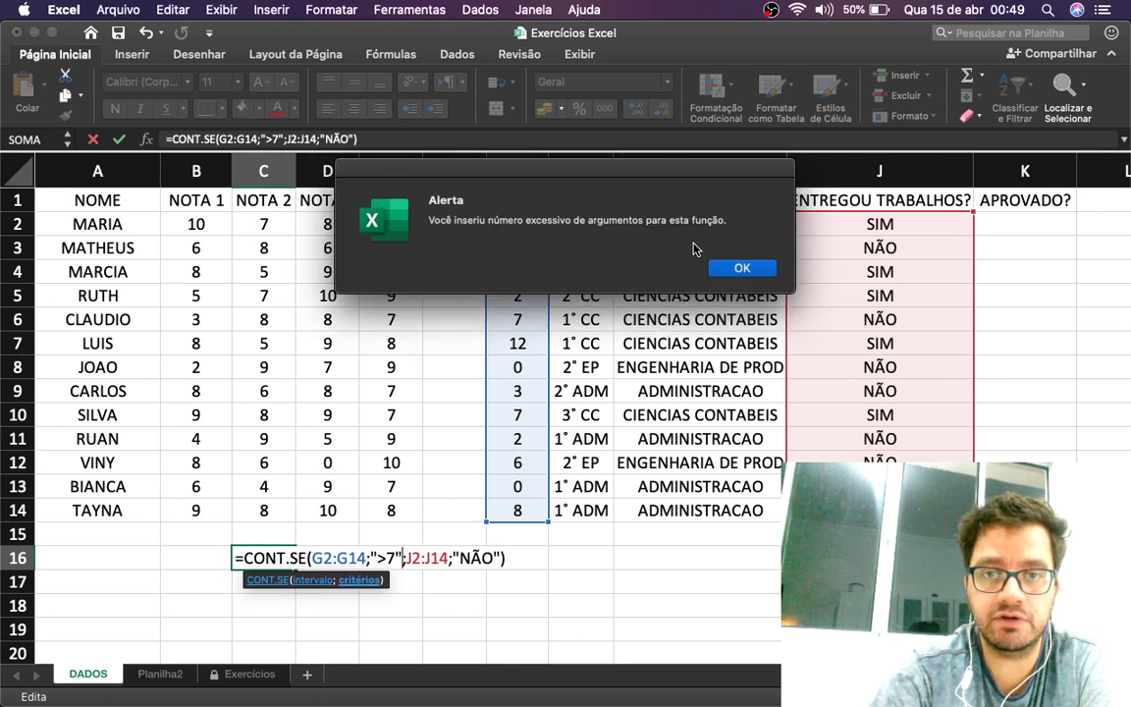
{"action": "left_click", "coordinate": [724, 268]}
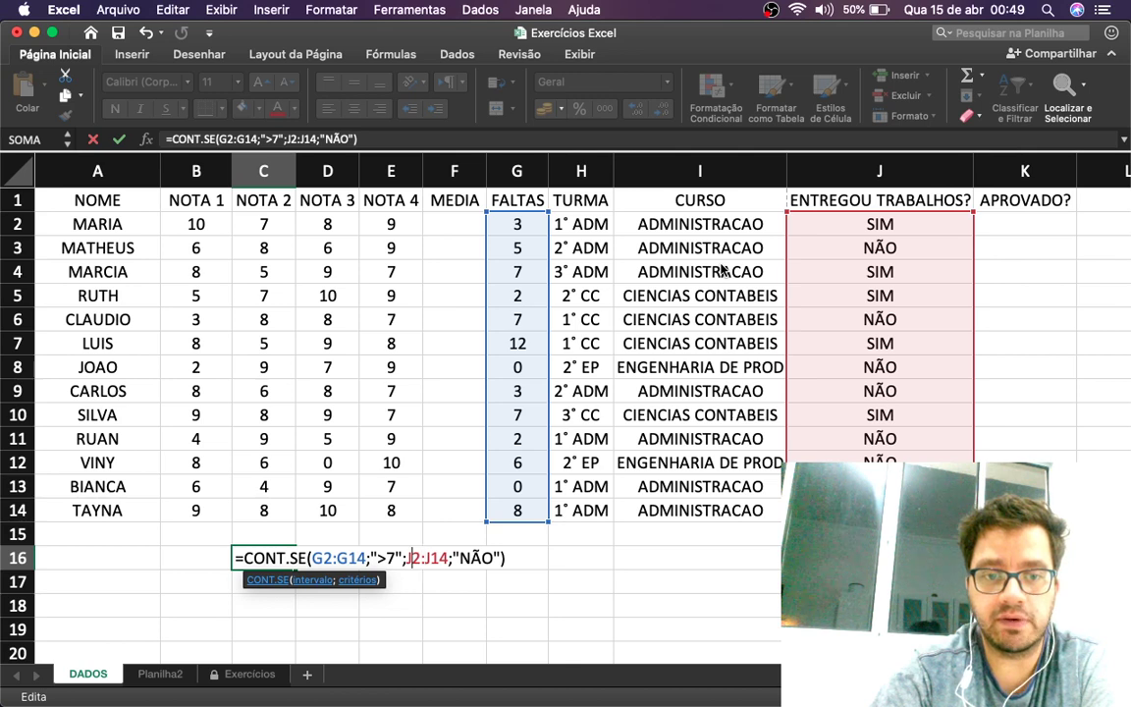
{"action": "key", "text": "Left"}
{"action": "key", "text": "Left"}
{"action": "key", "text": "Left"}
{"action": "key", "text": "Left"}
{"action": "key", "text": "Left"}
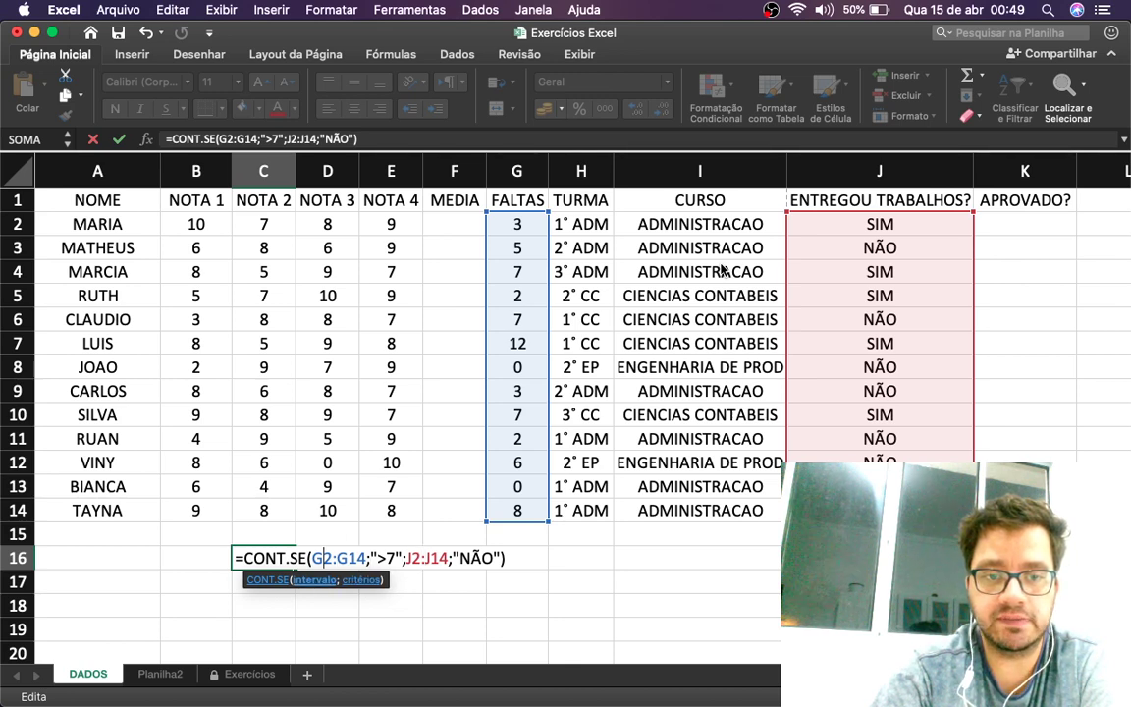
{"action": "key", "text": "Left"}
{"action": "key", "text": "Left"}
Change the function to CONT.SES, confirm it, and verify the G7, J7, G14 and J14 values
{"action": "type", "text": "S"}
{"action": "key", "text": "Return"}
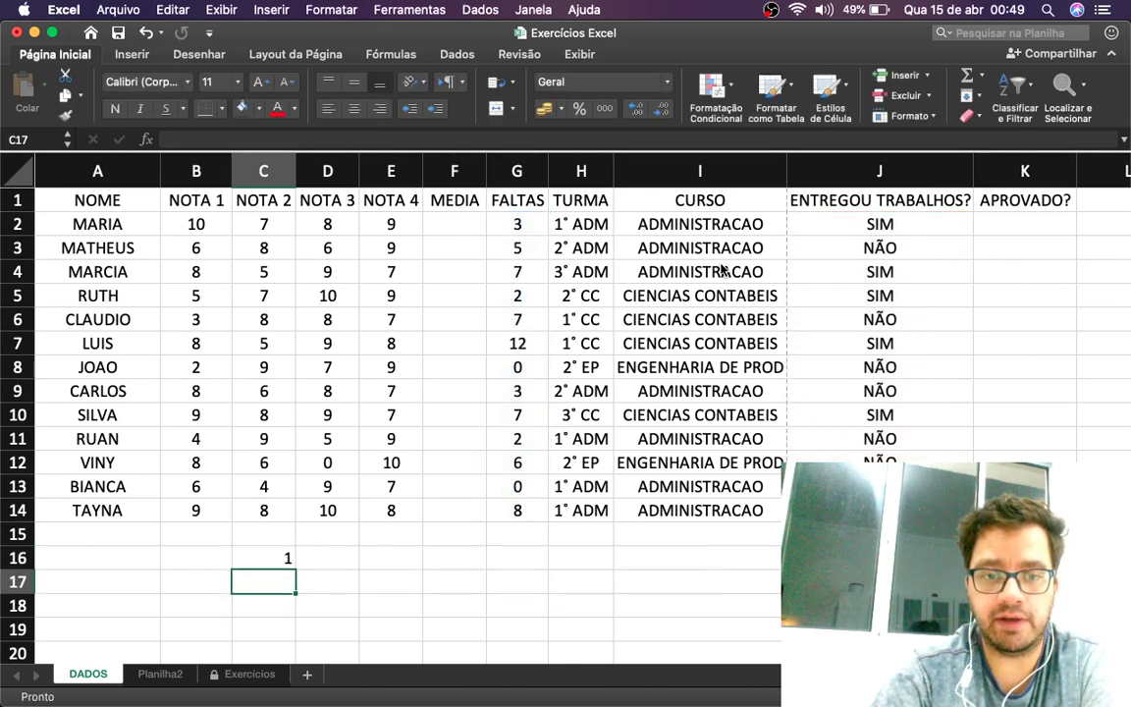
{"action": "key", "text": "Up"}
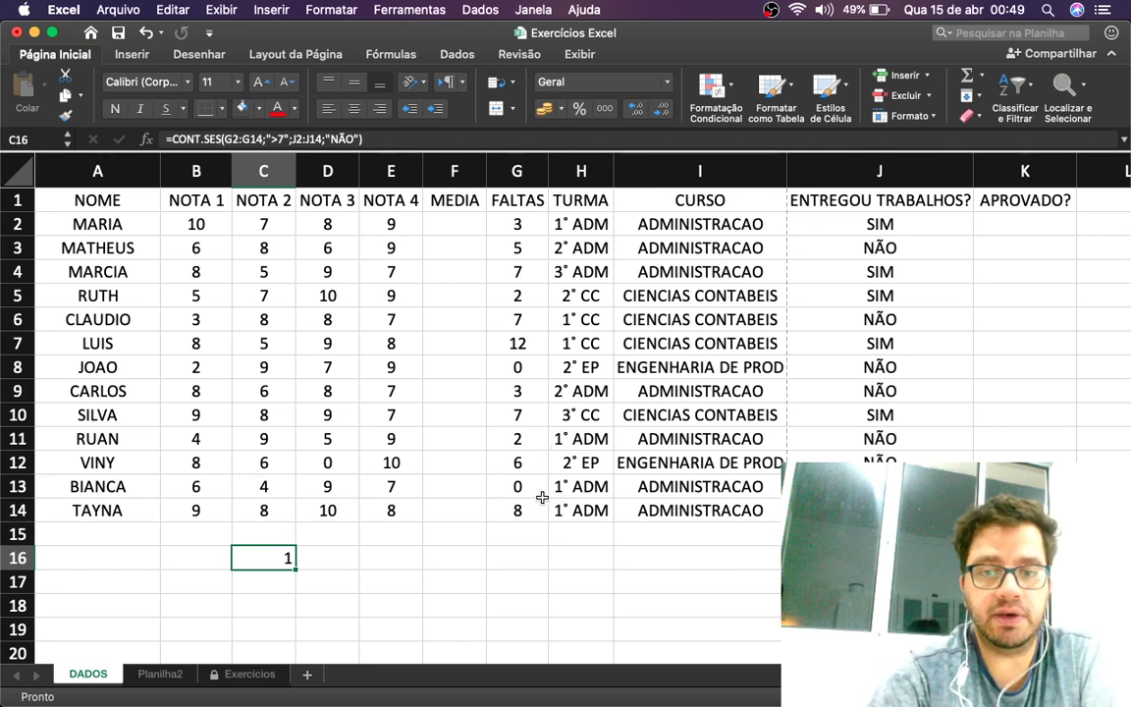
{"action": "left_click", "coordinate": [528, 344]}
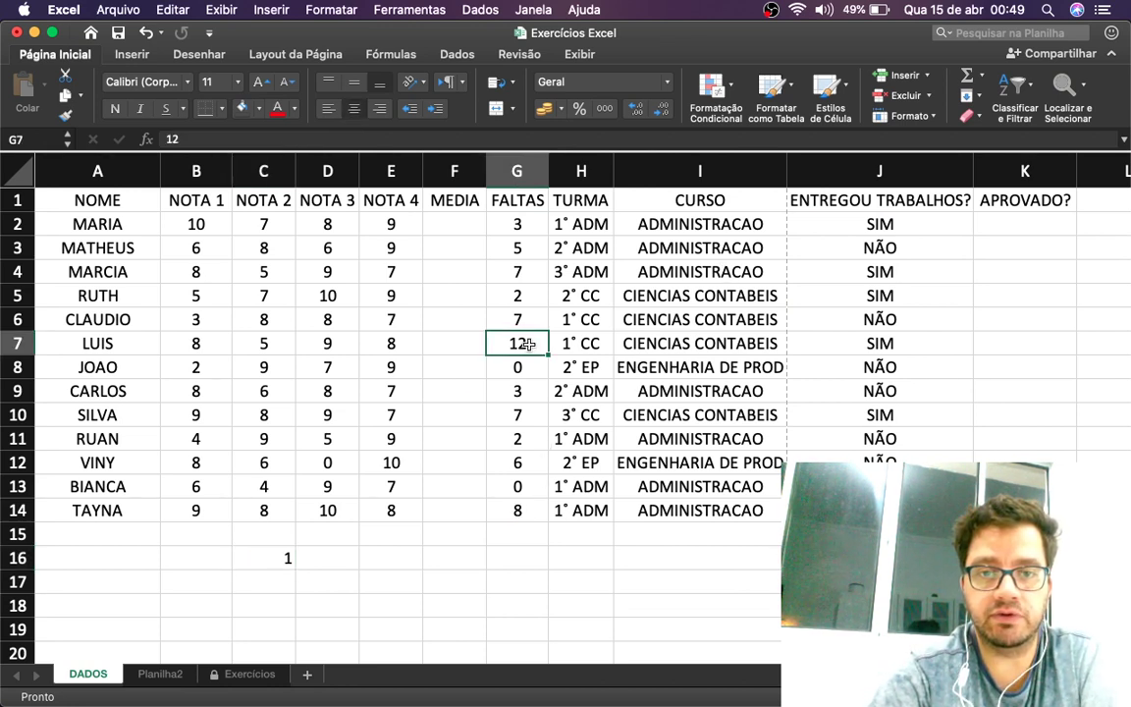
{"action": "left_click", "coordinate": [857, 352]}
{"action": "left_click", "coordinate": [517, 509]}
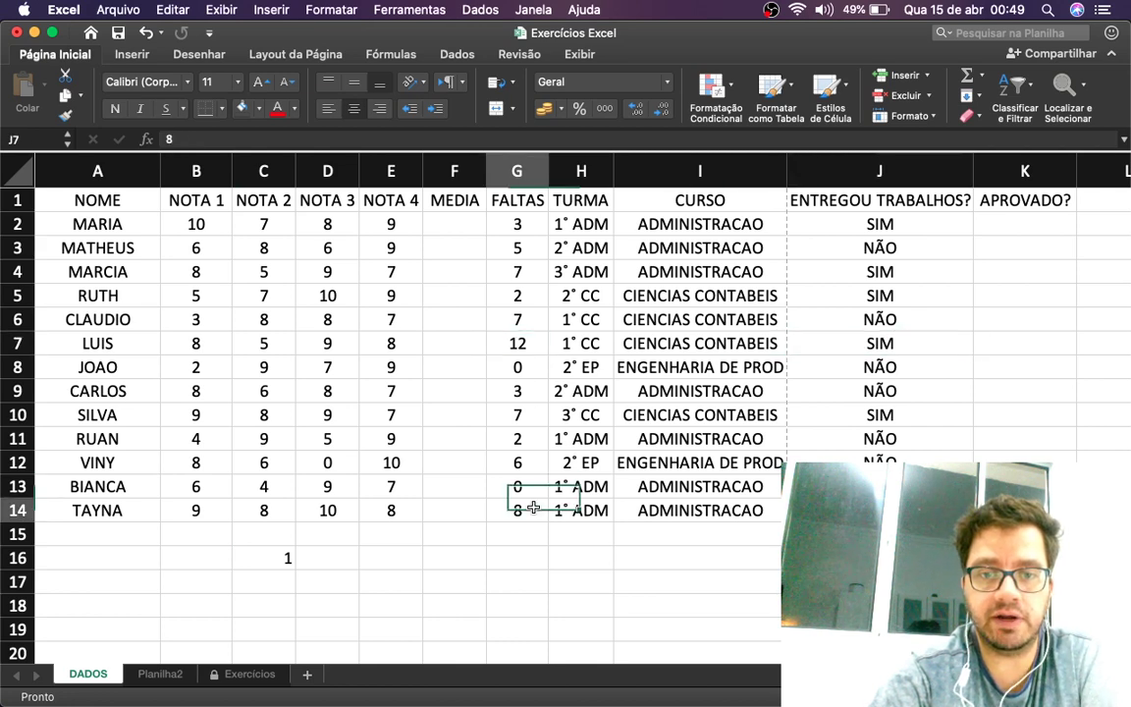
{"action": "left_click", "coordinate": [879, 511]}
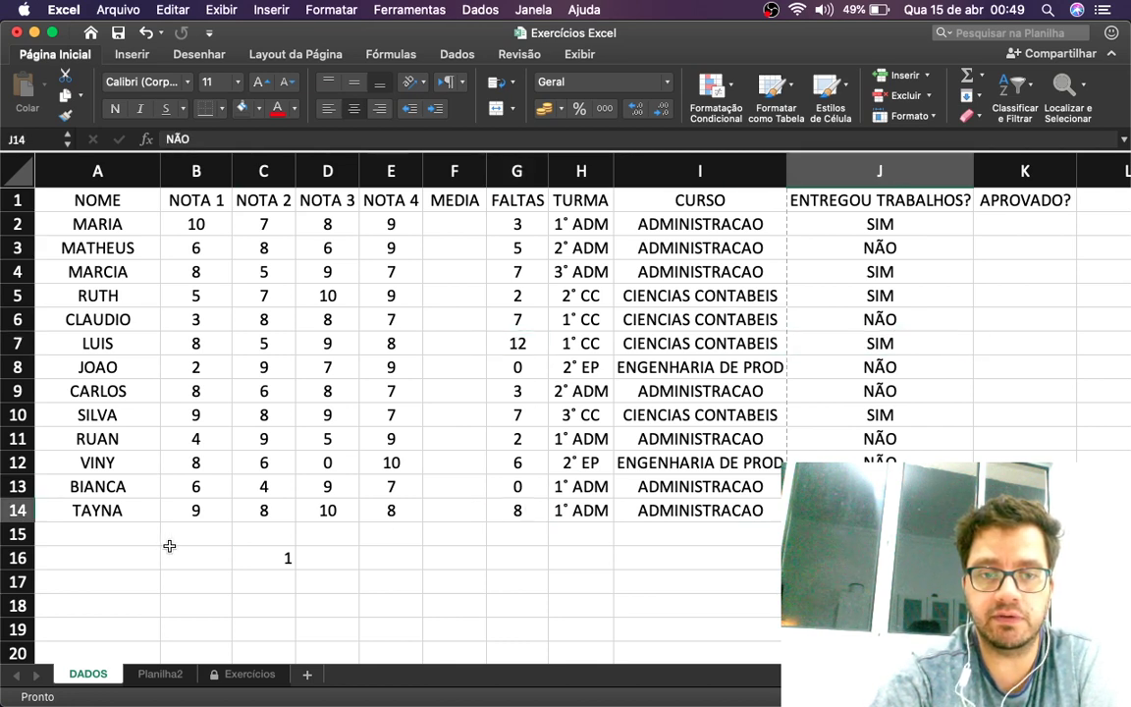
Review the ">7" and "NÃO" criteria in C16, then delete the formula
{"action": "left_click", "coordinate": [270, 560]}
{"action": "double_click", "coordinate": [272, 561]}
{"action": "left_click", "coordinate": [397, 557]}
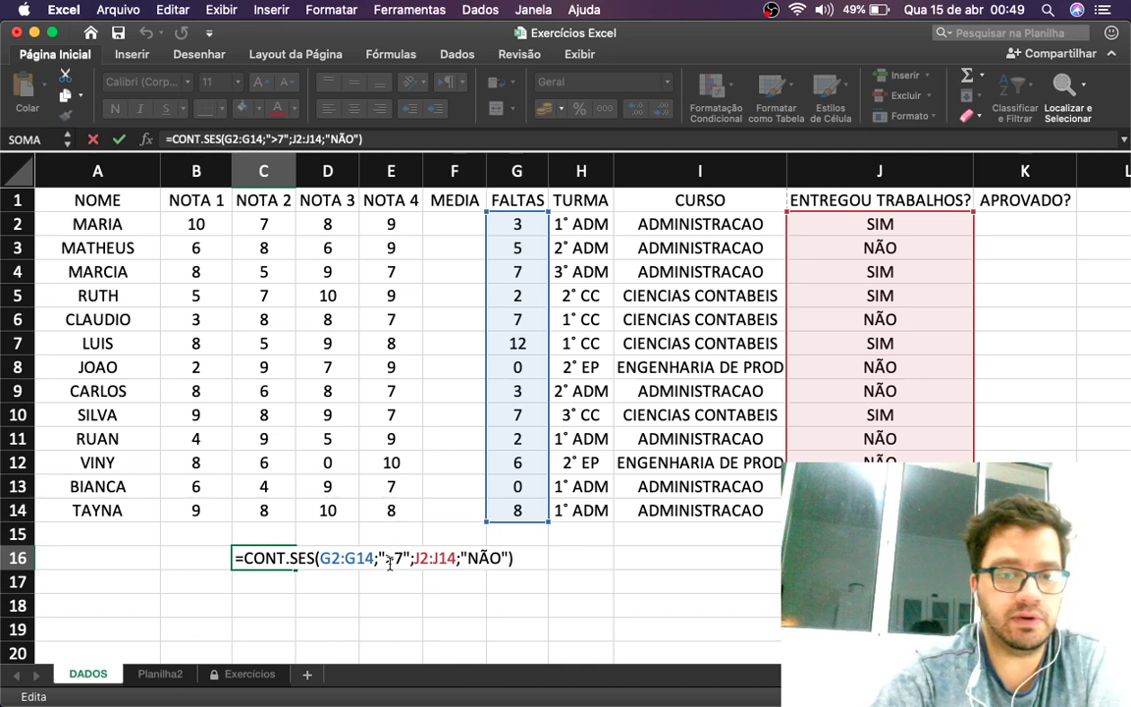
{"action": "double_click", "coordinate": [393, 559]}
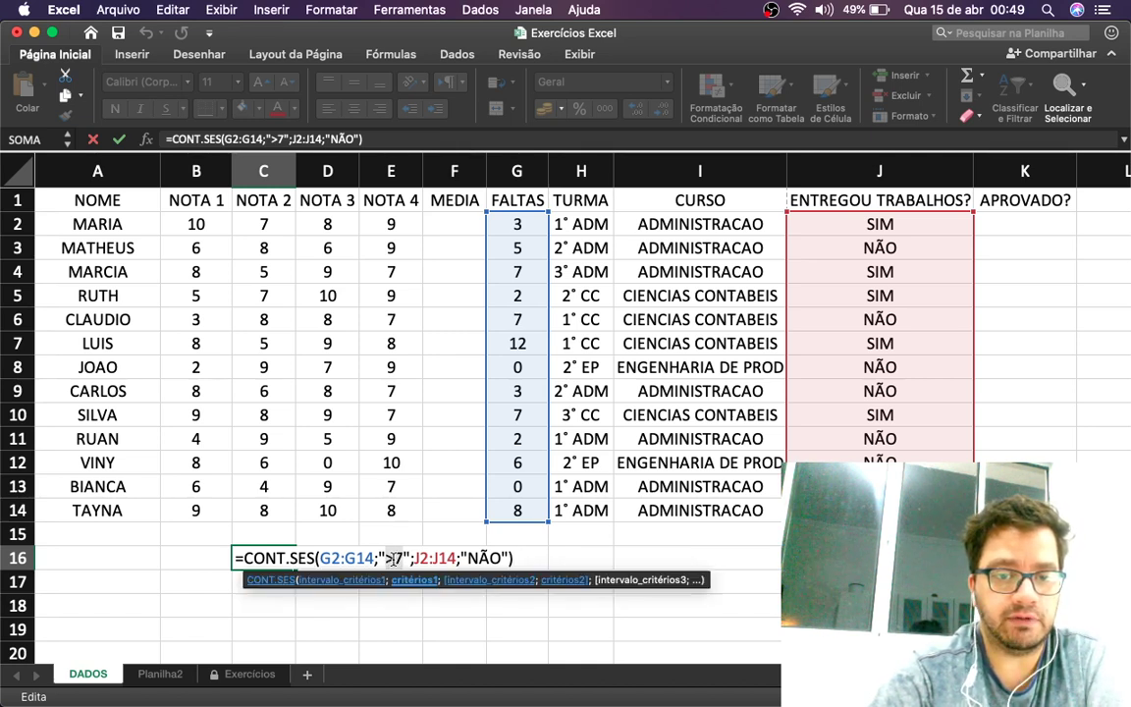
{"action": "double_click", "coordinate": [485, 558]}
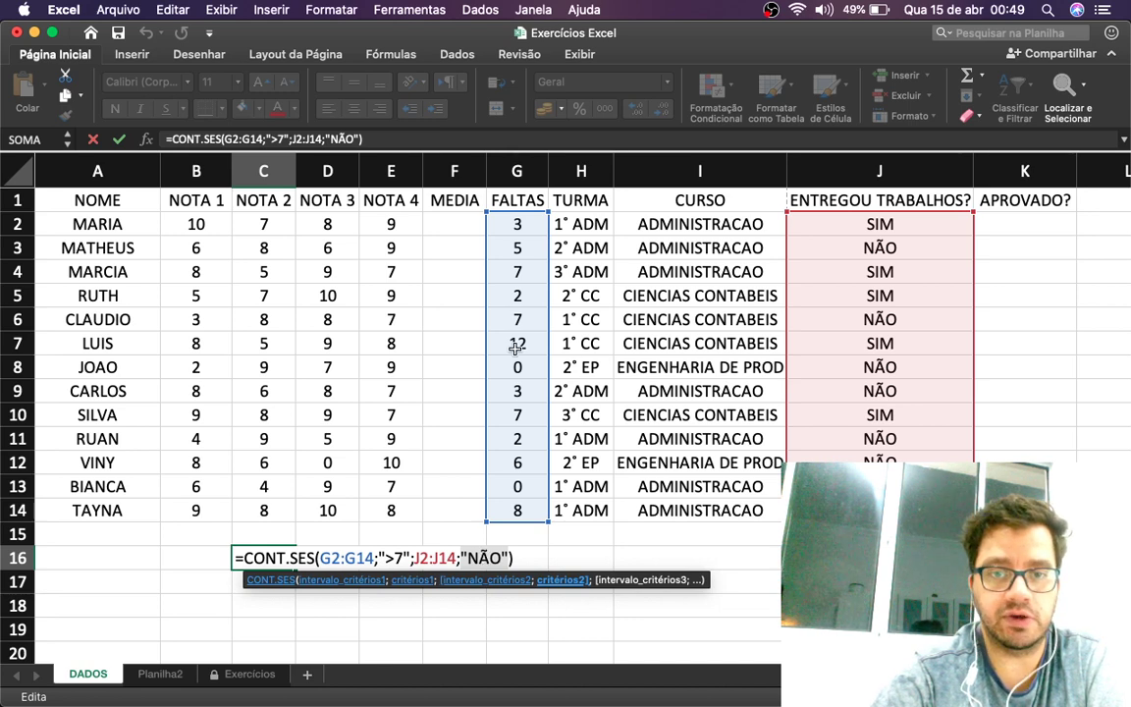
{"action": "key", "text": "Return"}
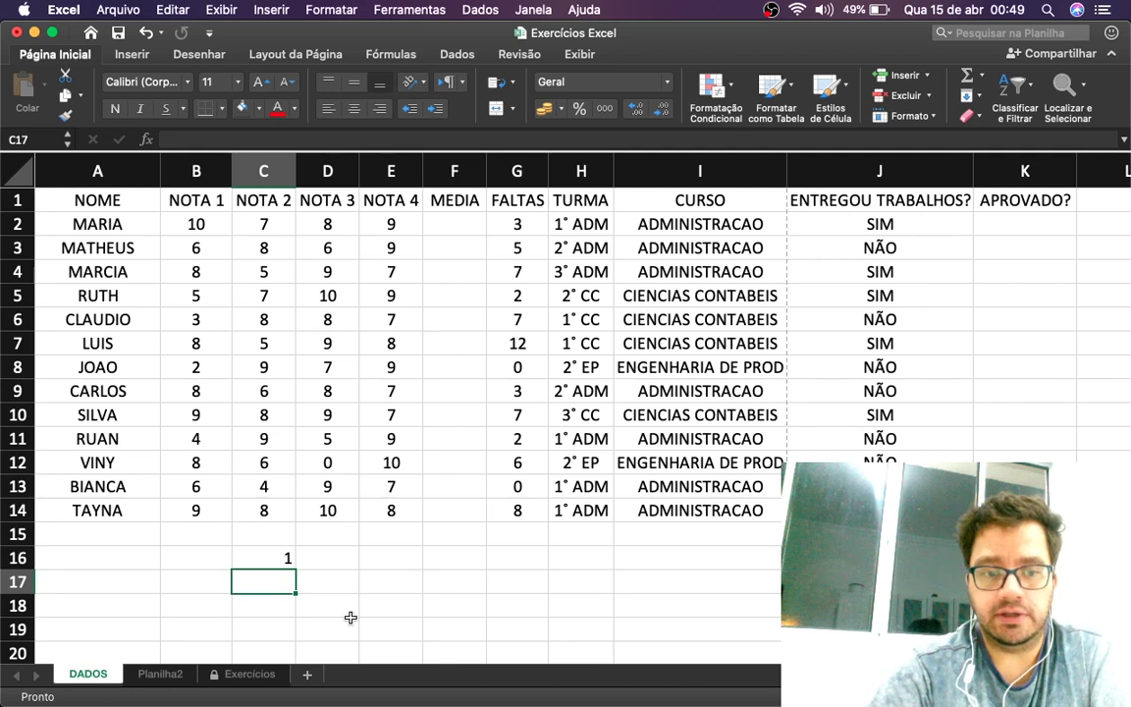
{"action": "left_click", "coordinate": [285, 557]}
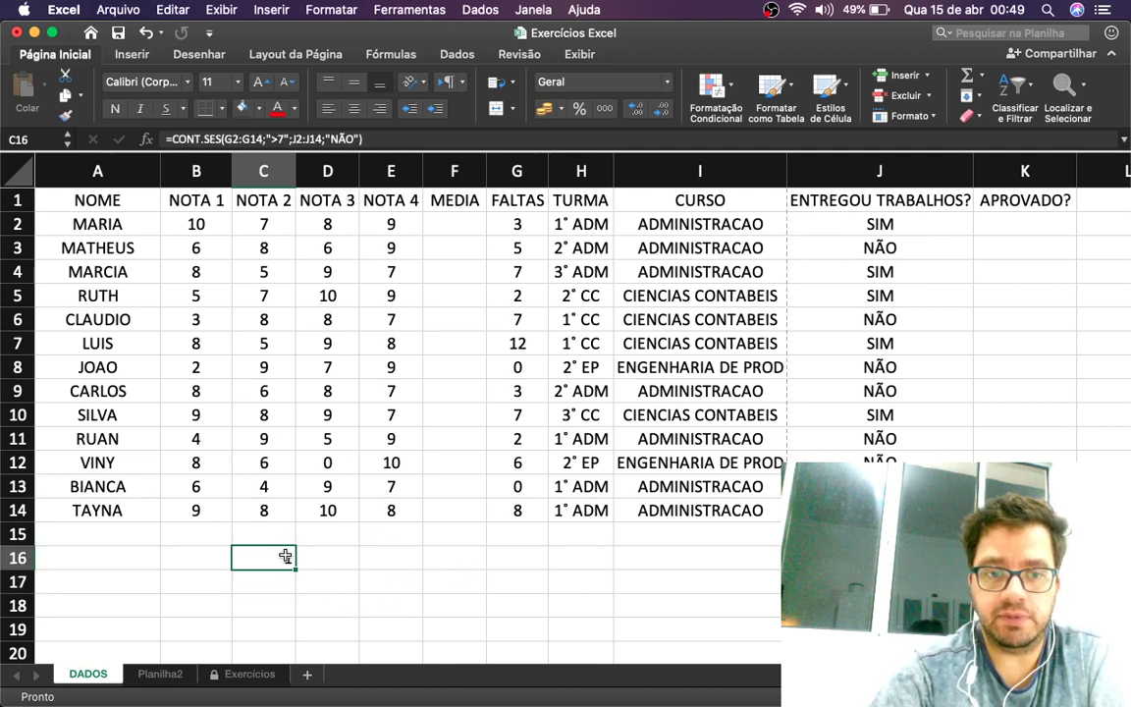
{"action": "key", "text": "Delete"}
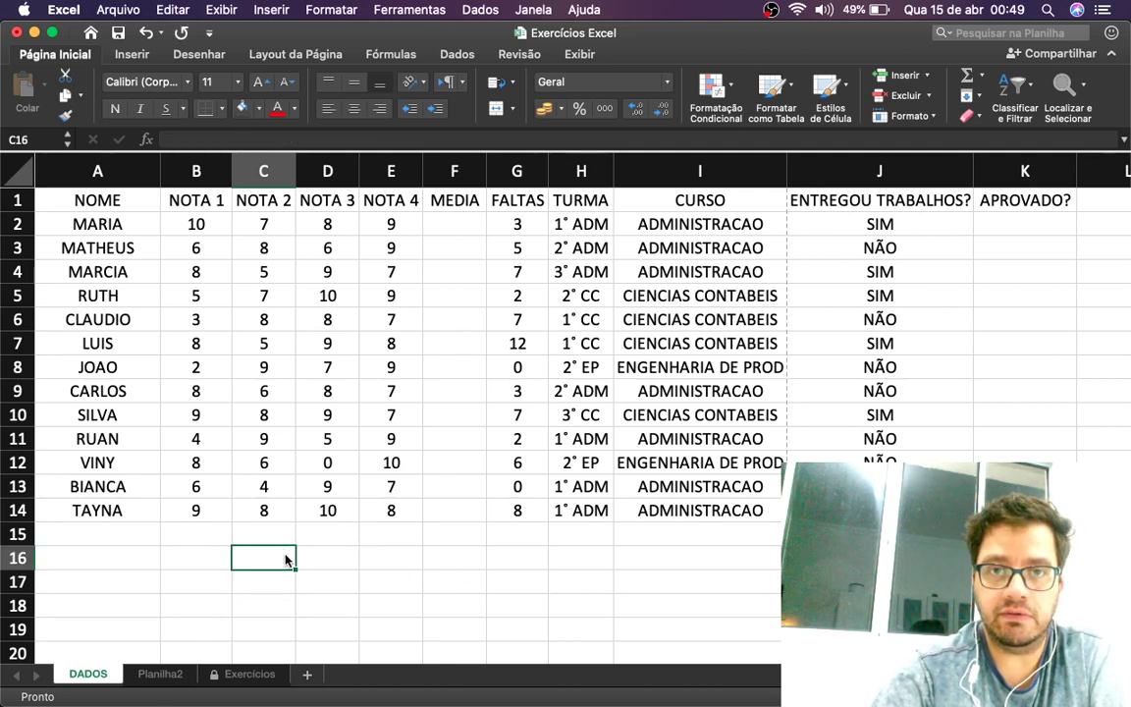